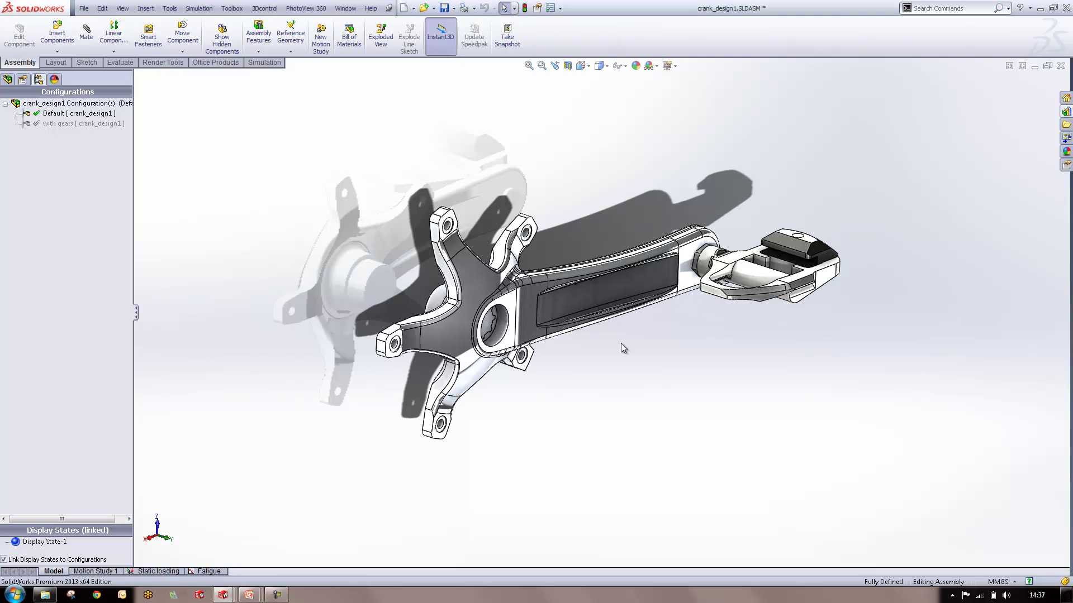
Step: Turn off RealView Graphics for the crank assembly display
left_click(673, 66)
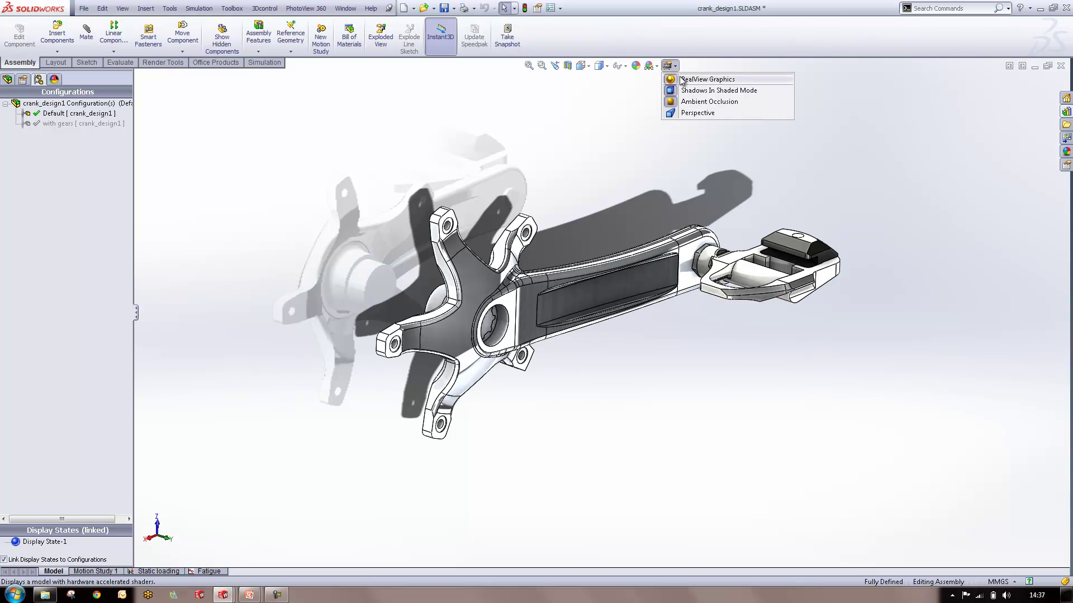
left_click(706, 79)
scroll(532, 303, "down", 4)
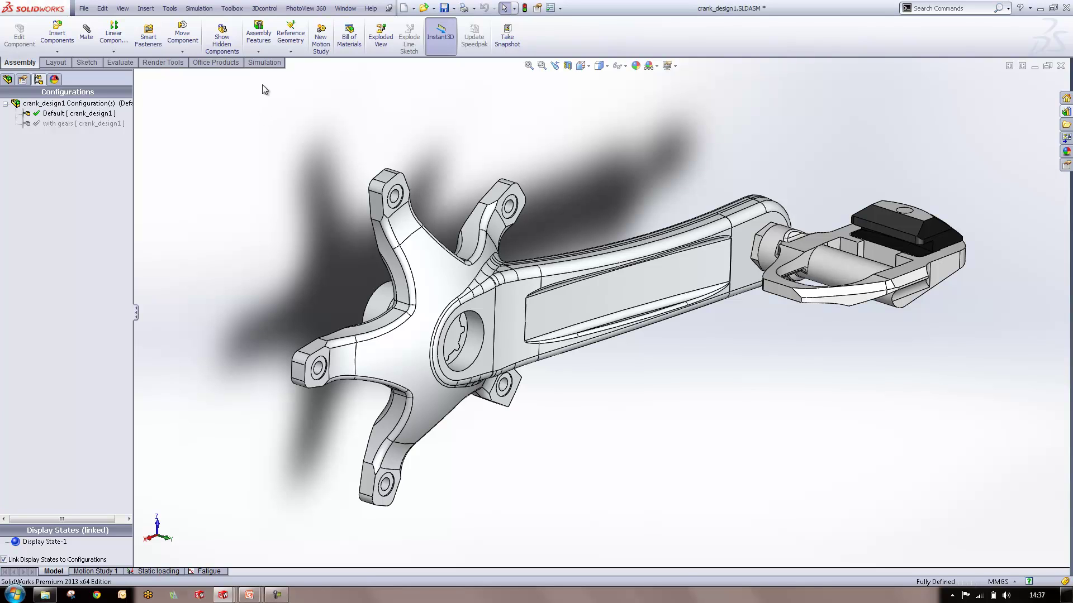
Step: Create a new static simulation study named "fea test"
left_click(259, 63)
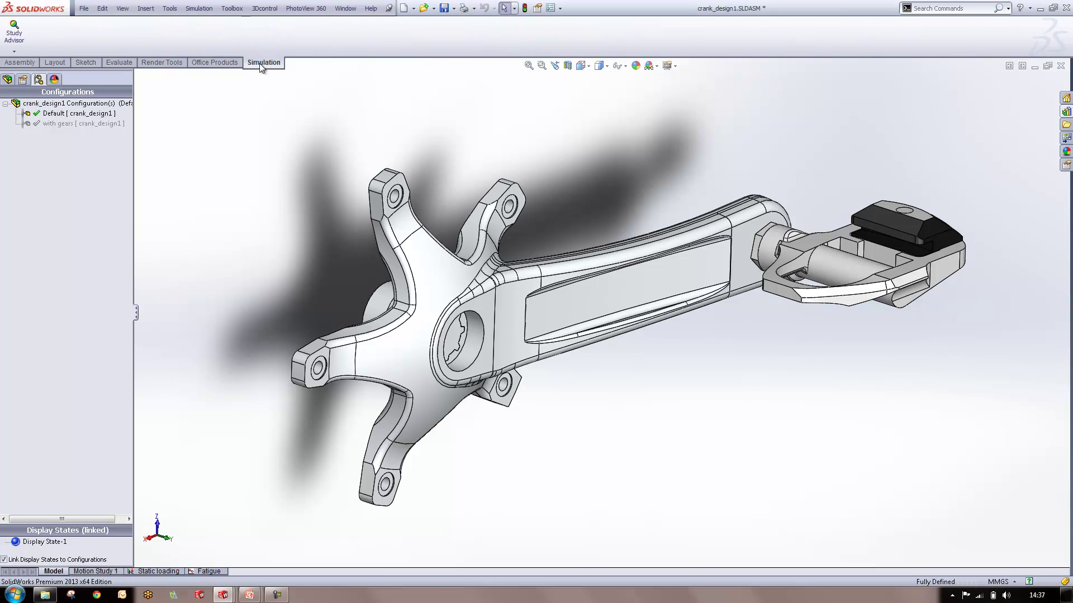
left_click(13, 51)
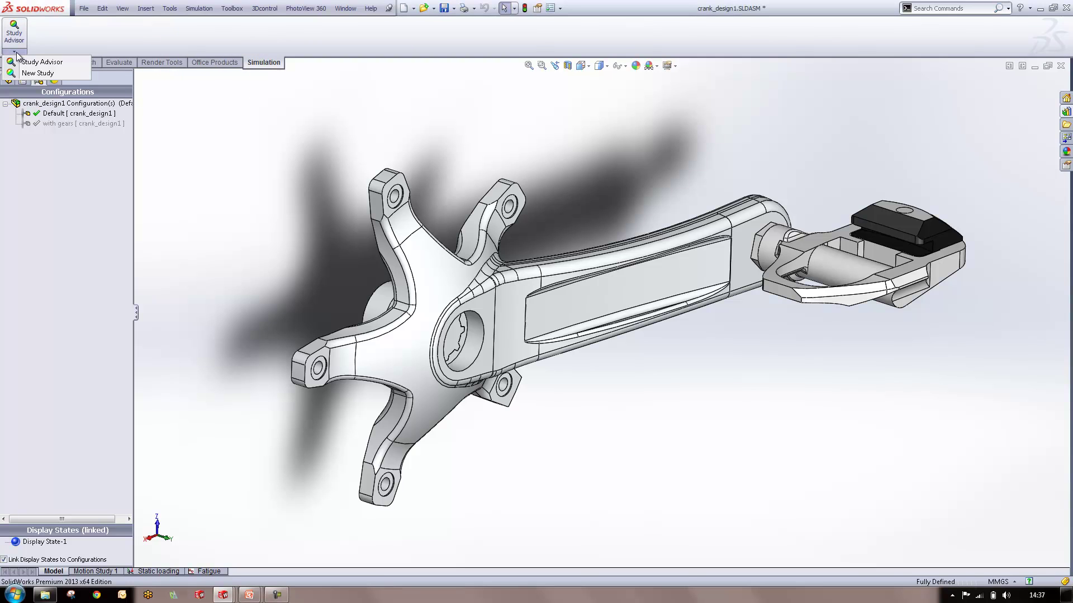
left_click(34, 73)
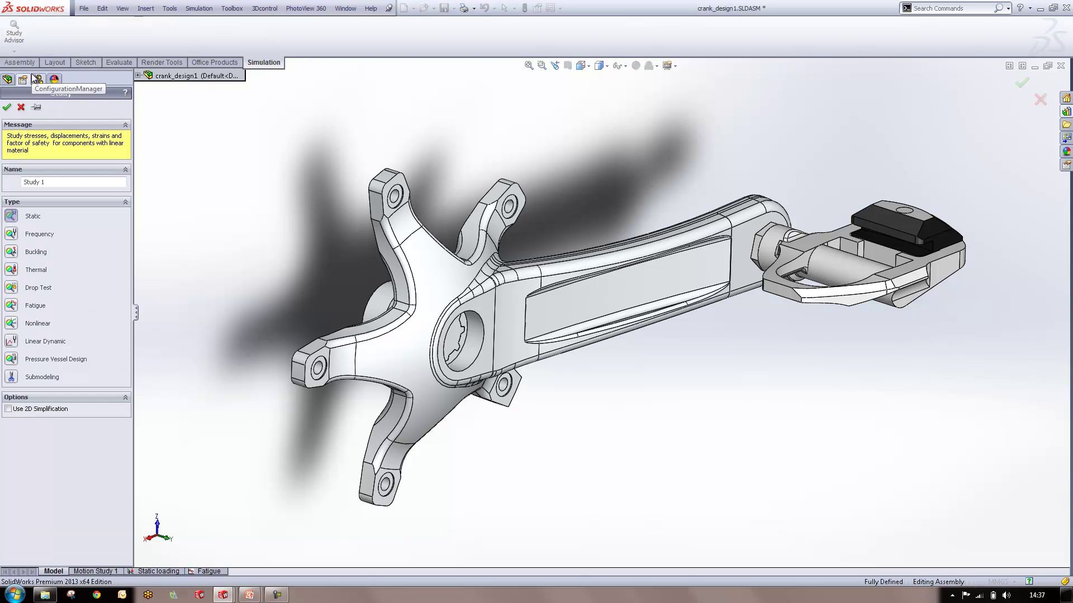
left_click(16, 177)
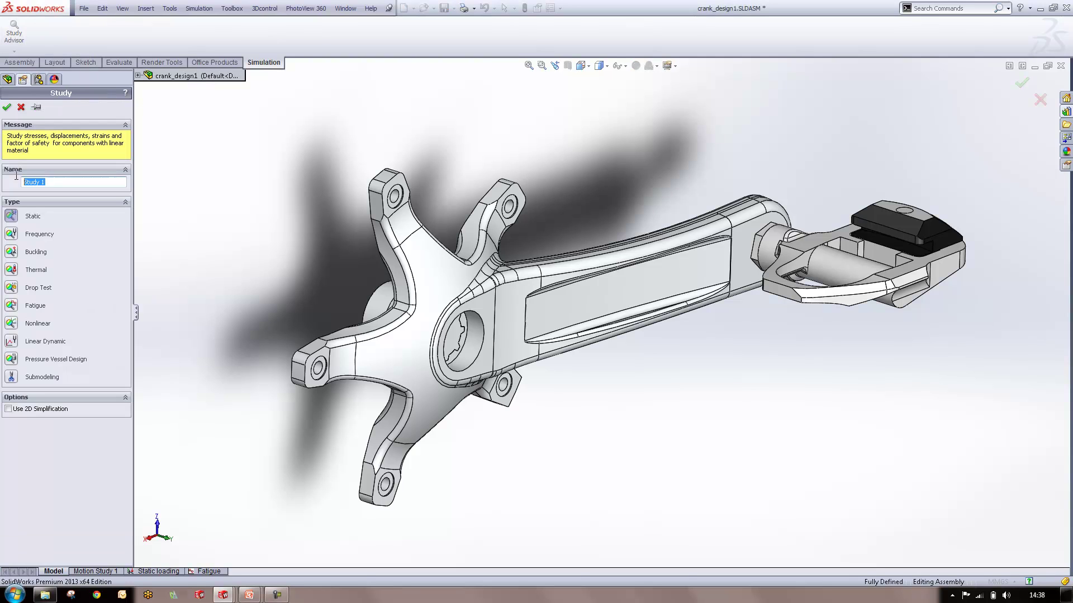
type("fea test")
left_click(7, 107)
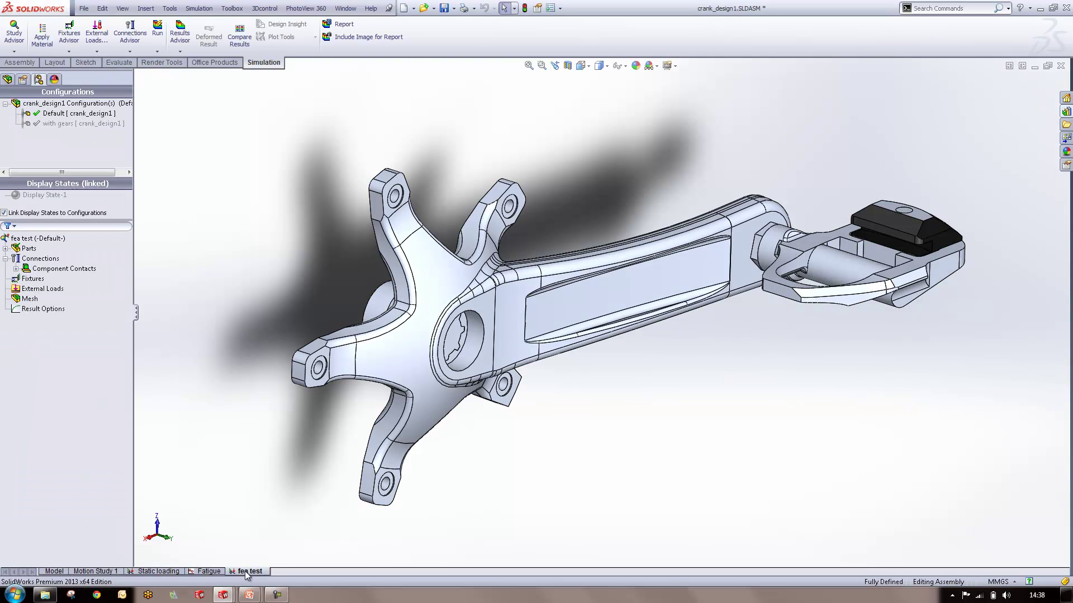
Step: View the assembly model with its feature tree and return to the fea test study
left_click(53, 572)
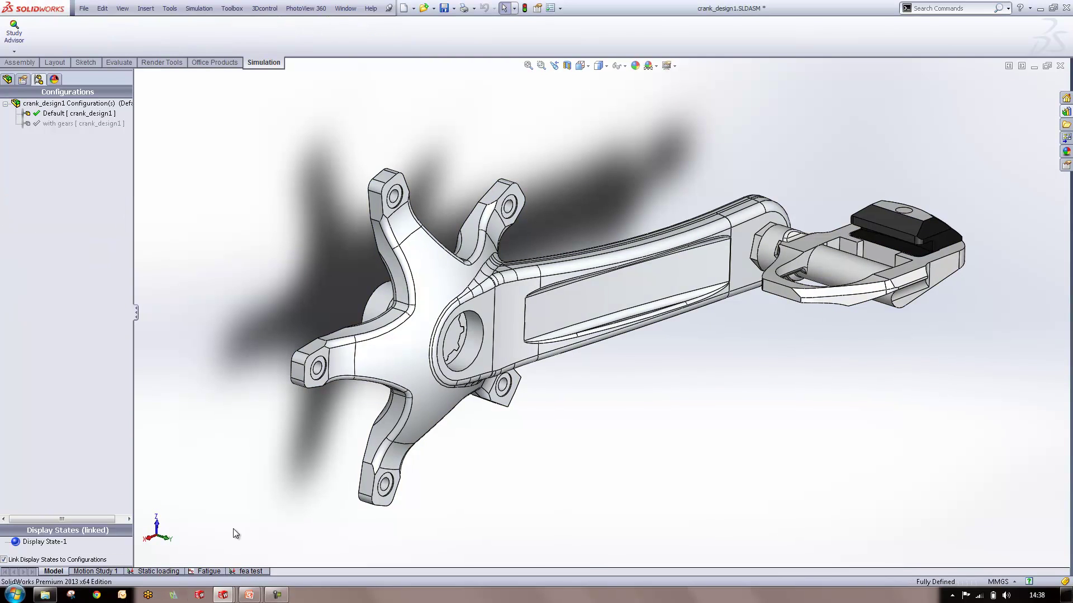
left_click(8, 79)
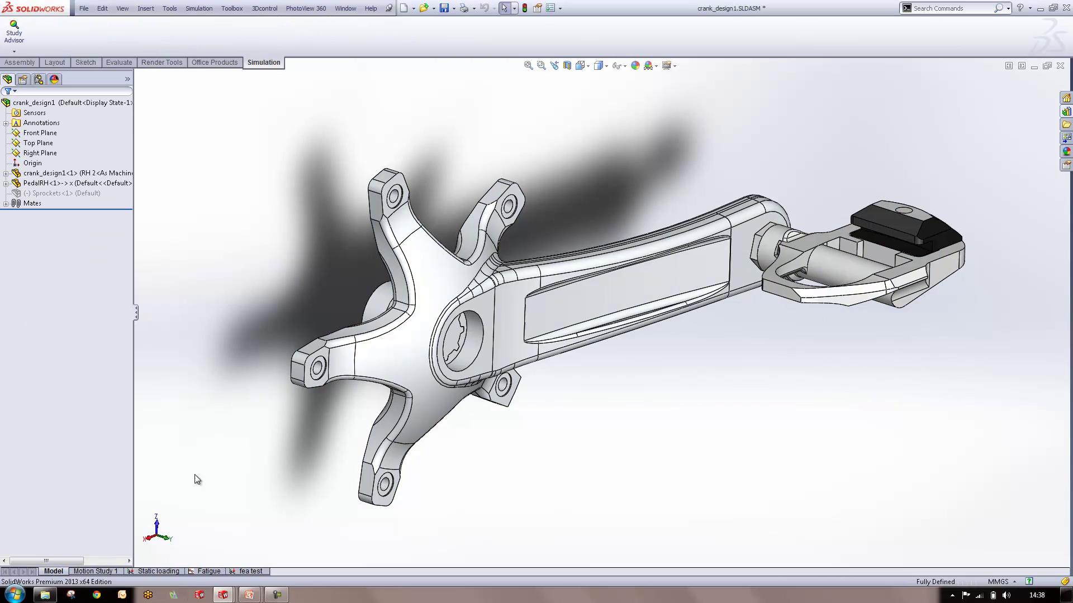
mouse_move(271, 594)
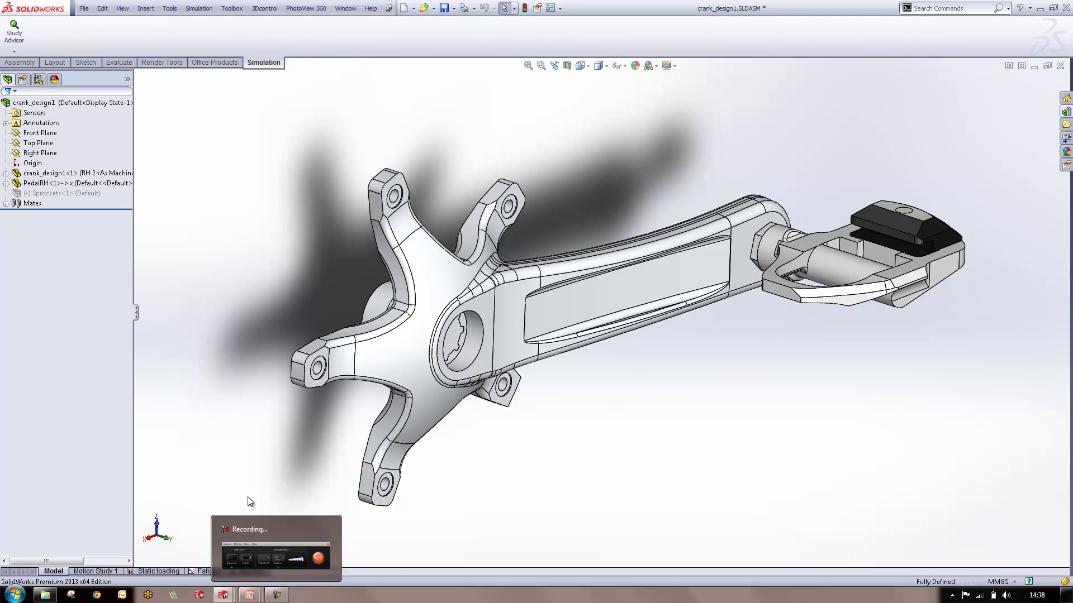
left_click(253, 572)
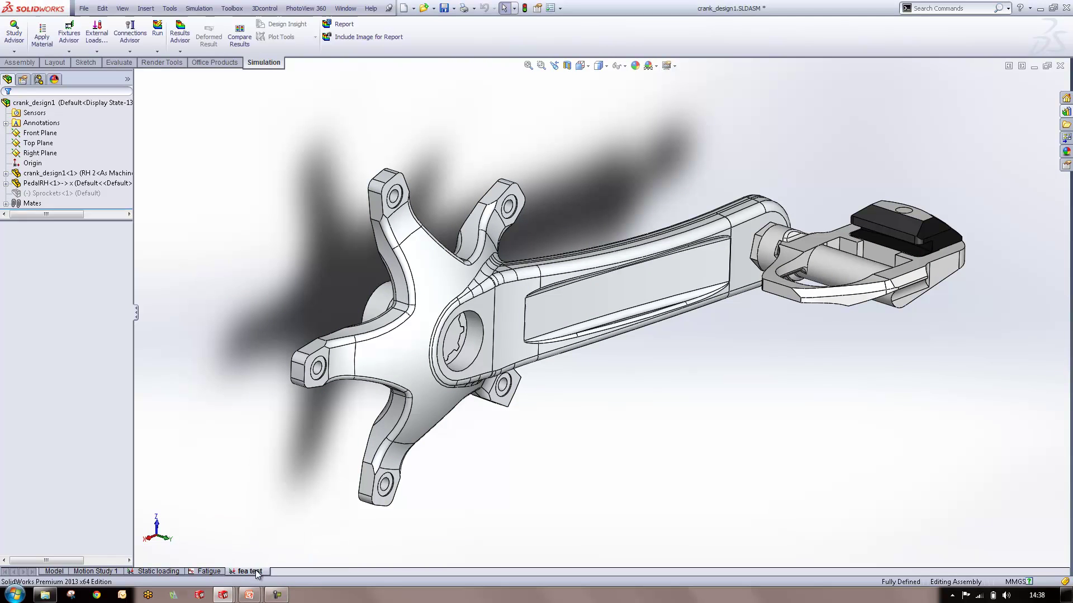
left_click(51, 572)
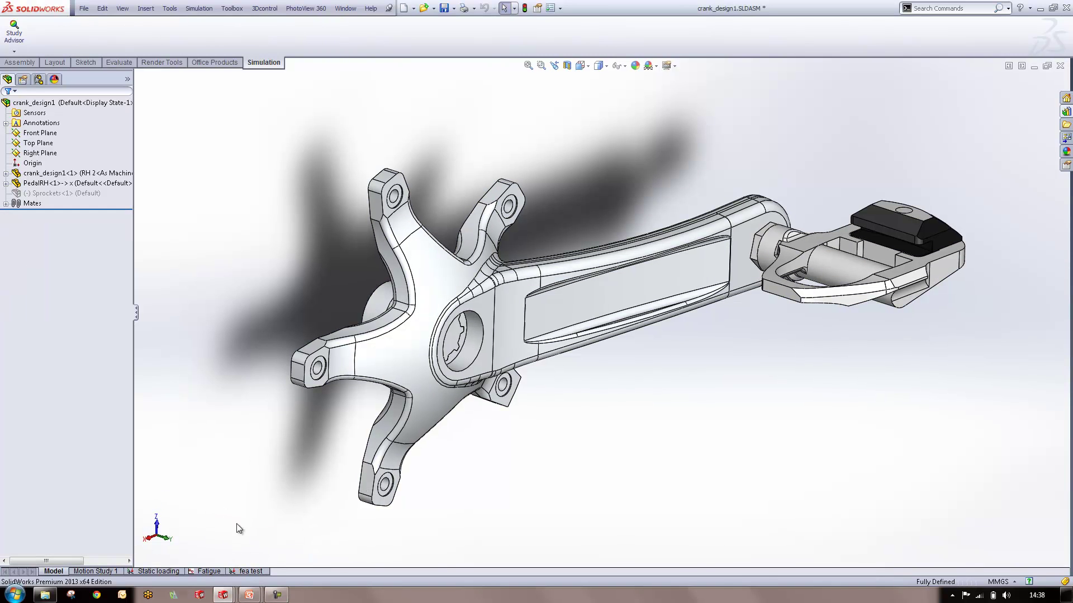
left_click(253, 572)
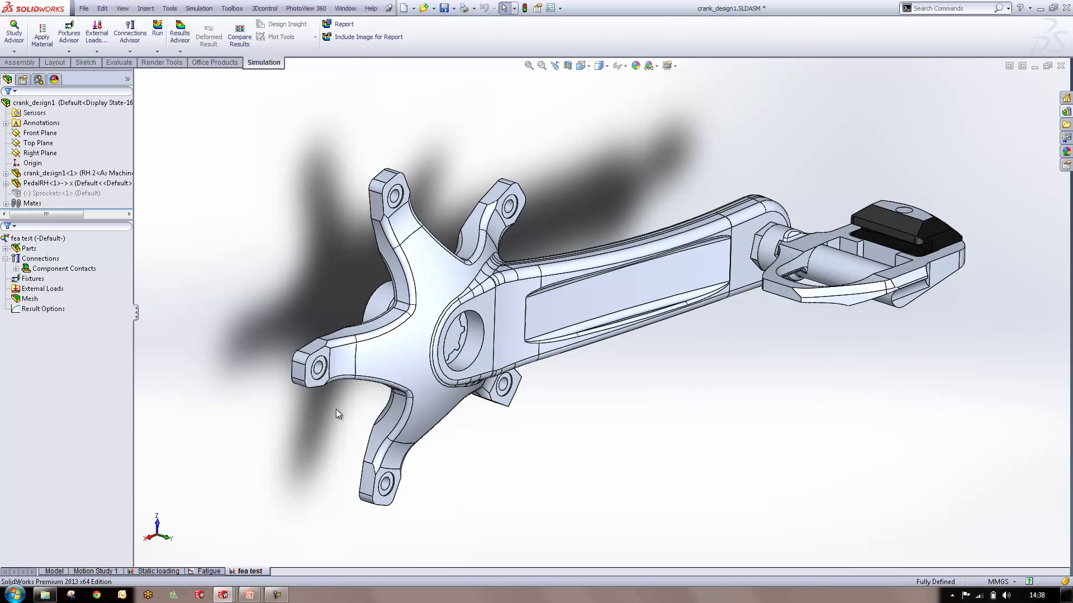
Step: Examine the crank and pedal bodies listed under the fea test study's parts
left_click(43, 308)
left_click(383, 374)
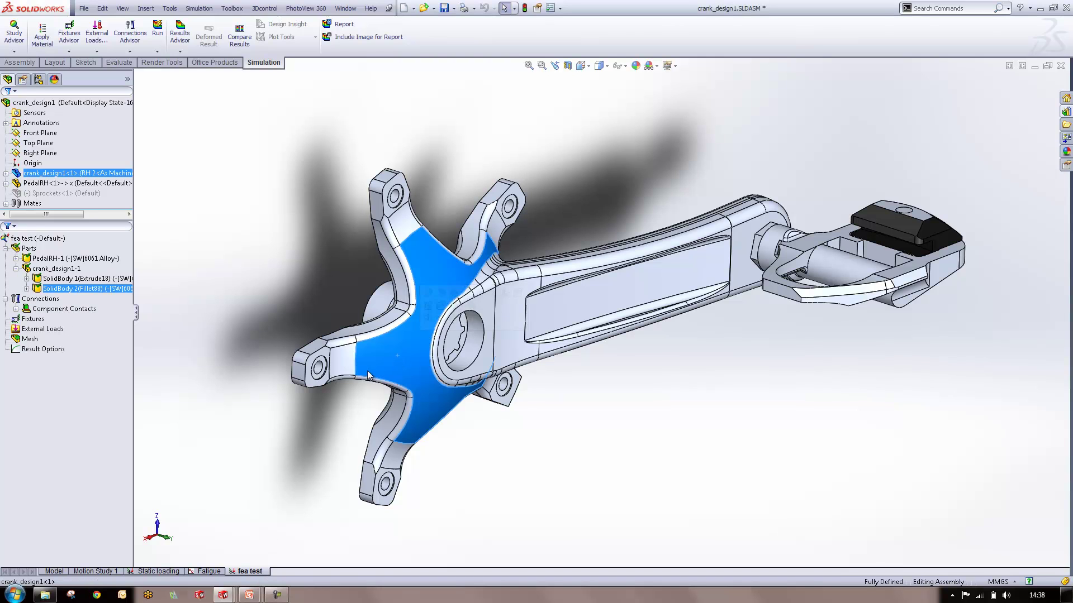
left_click(323, 372)
left_click(473, 355)
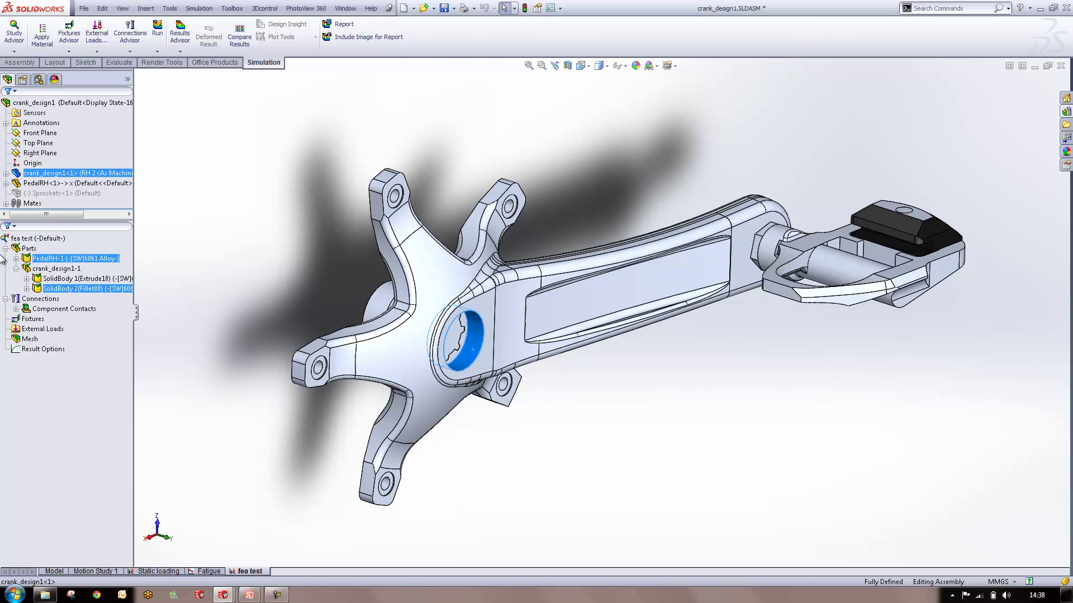
left_click(48, 260, "ctrl")
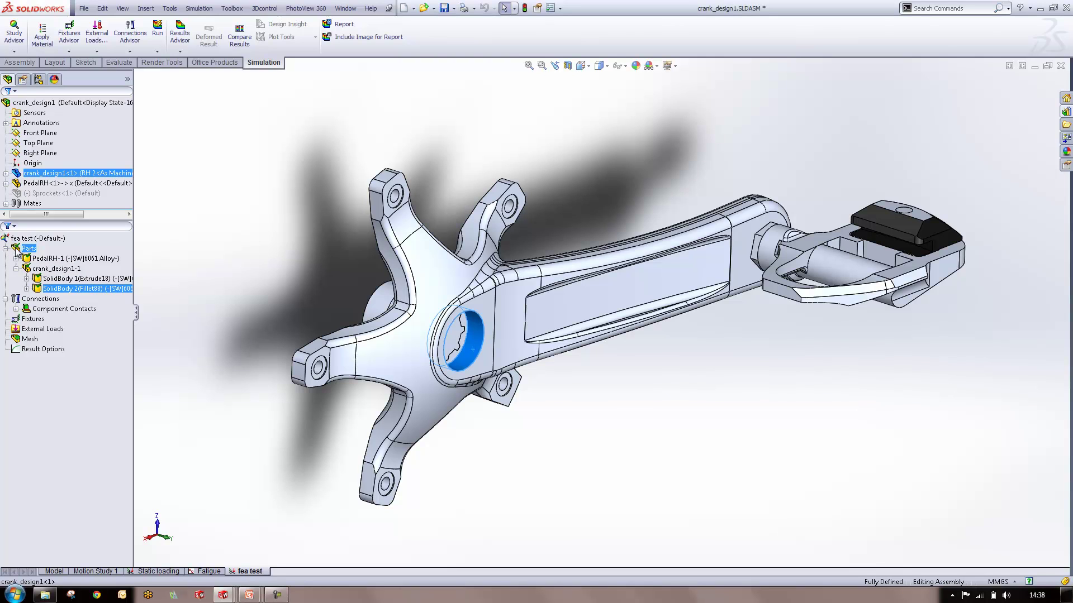
left_click(59, 258, "ctrl")
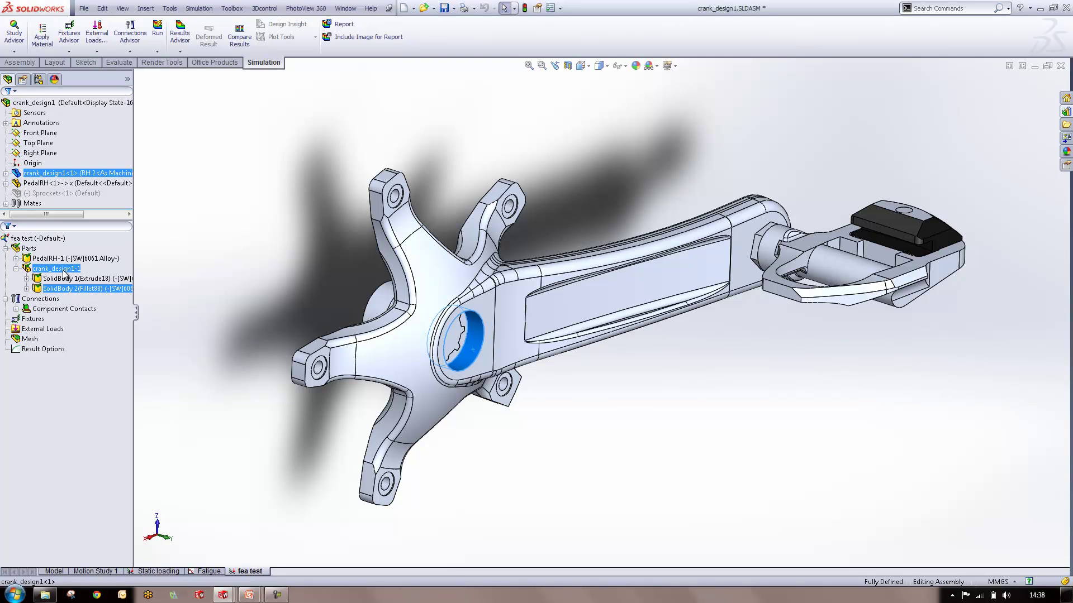
Step: Browse the steel, iron and aluminium alloy categories of the material library for all parts, and close it without applying a material
right_click(15, 249)
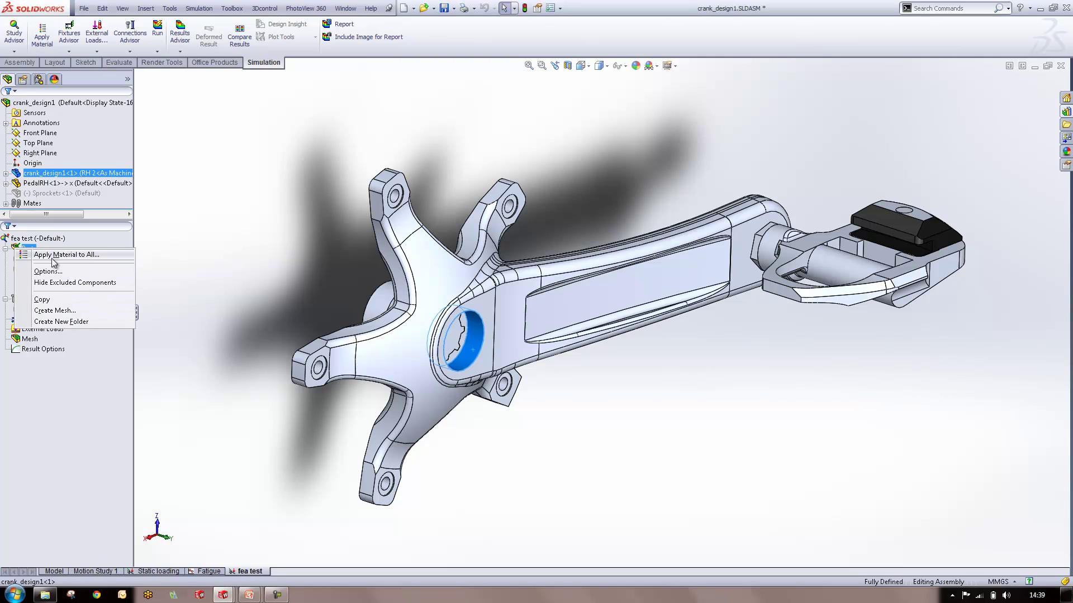
left_click(66, 255)
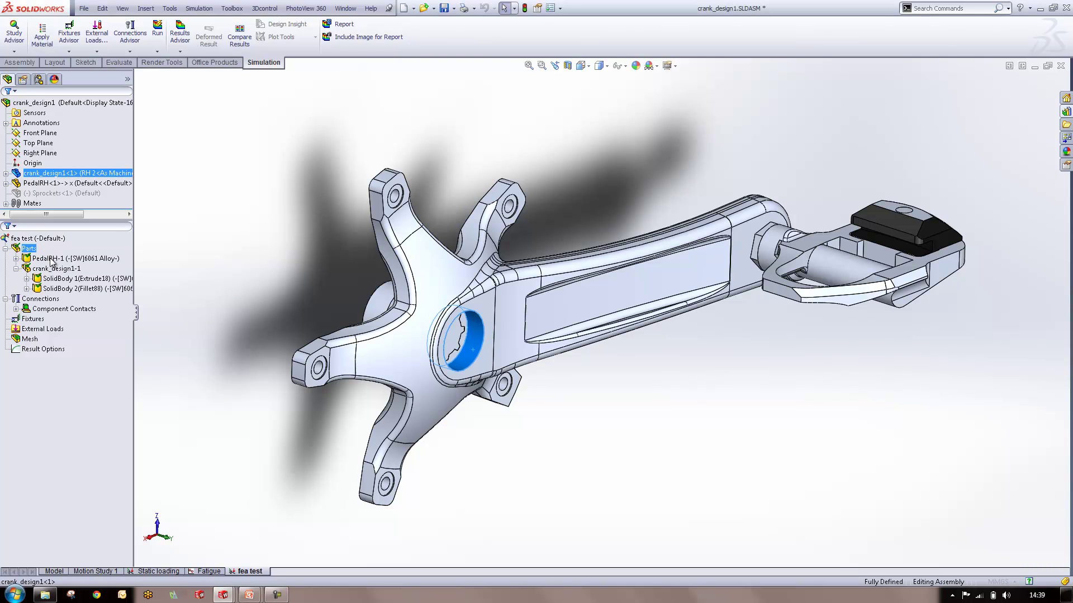
left_click_drag(67, 5, 257, 76)
left_click_drag(360, 236, 360, 149)
scroll(250, 160, "up", 3)
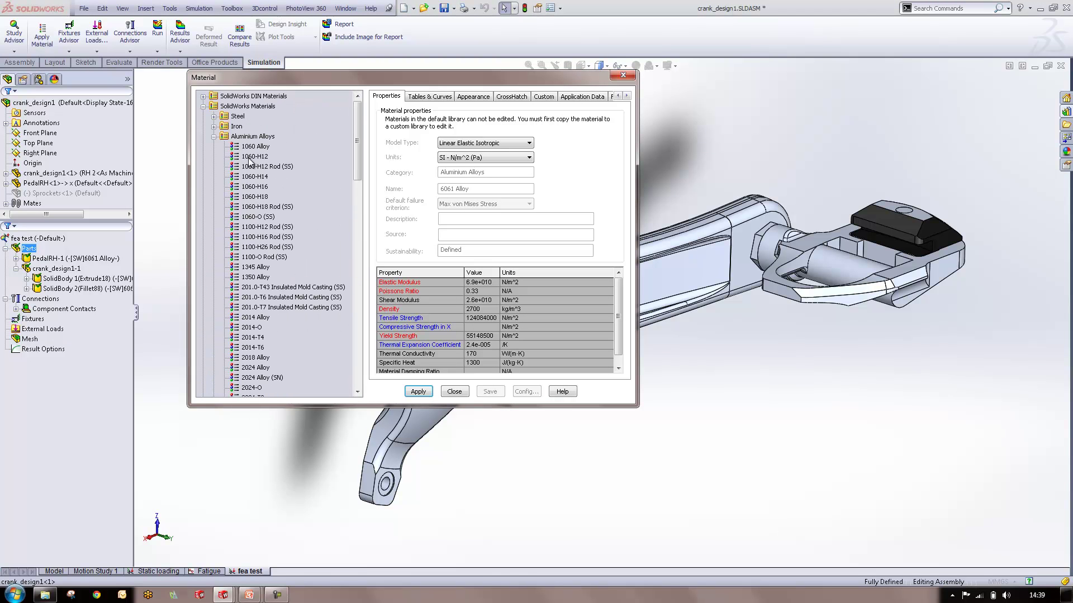
left_click(214, 137)
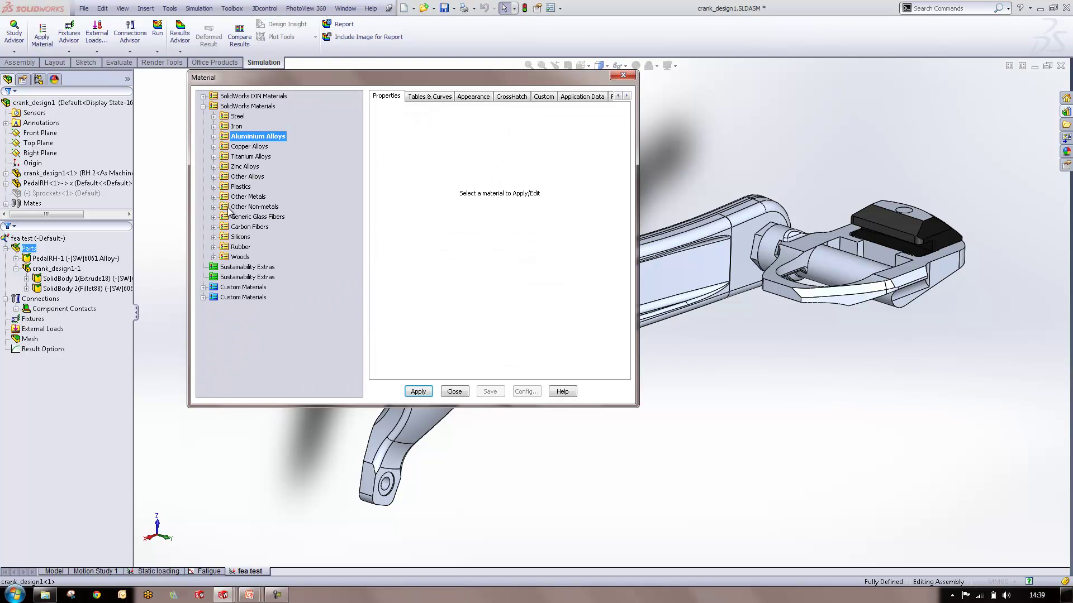
left_click(213, 116)
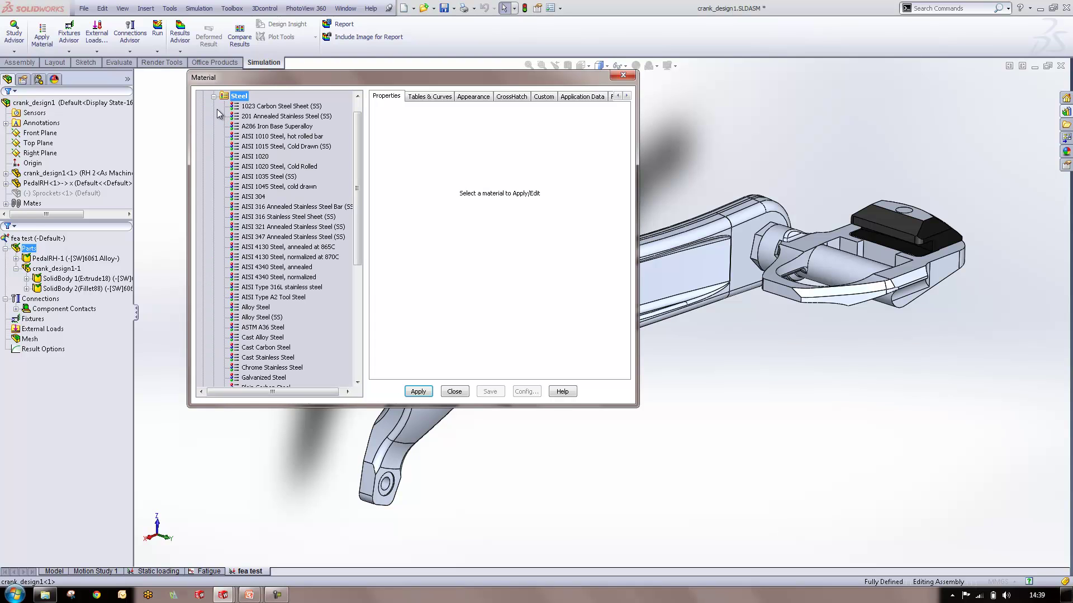
left_click(215, 97)
left_click(215, 127)
left_click(215, 127)
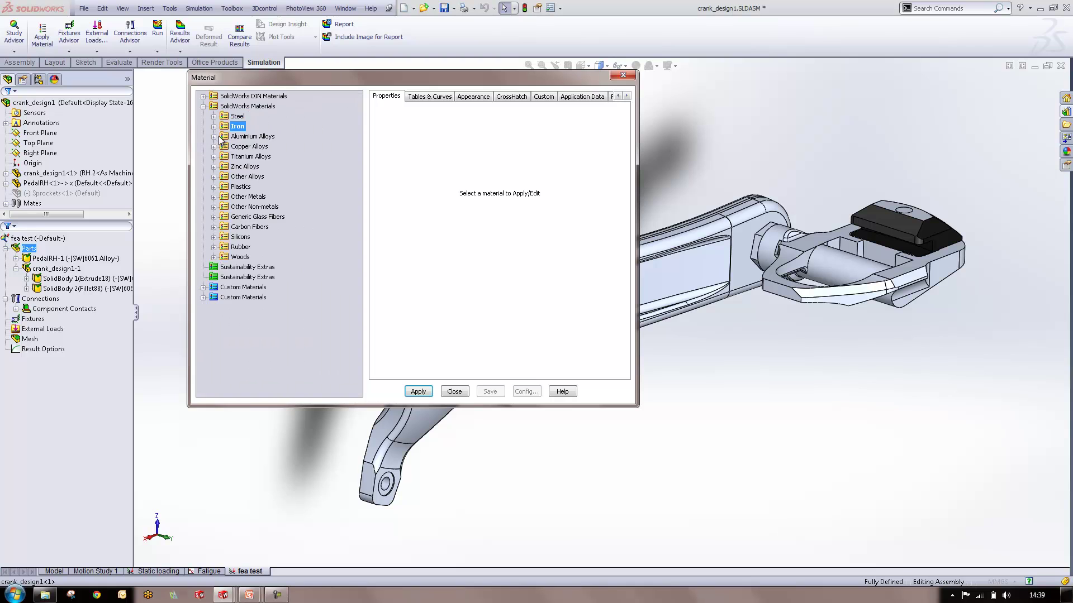
left_click(214, 137)
scroll(224, 143, "down", 1)
scroll(293, 221, "up", 1)
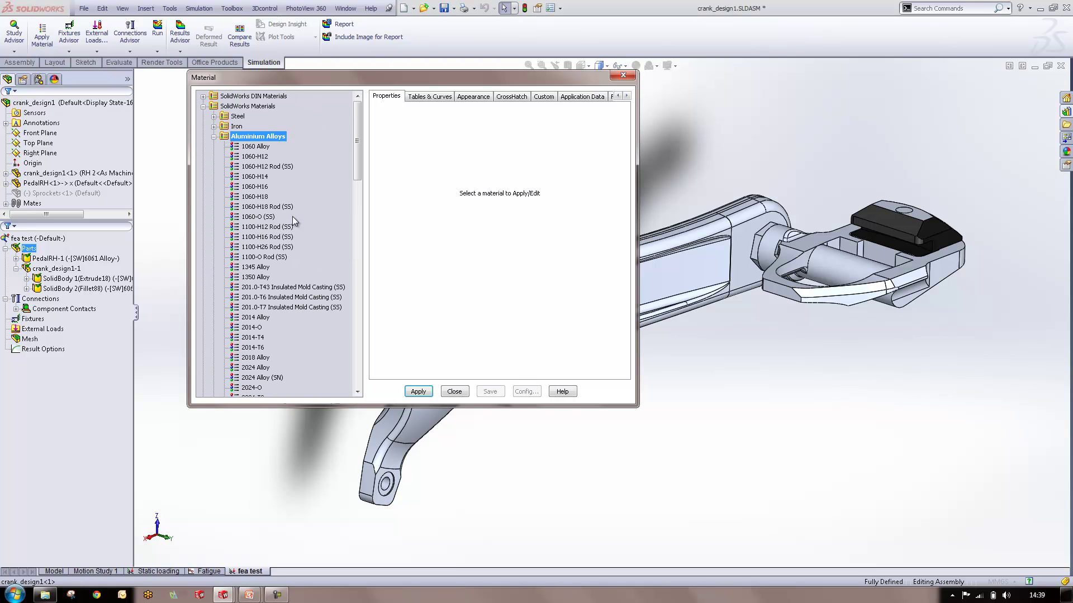
left_click(214, 137)
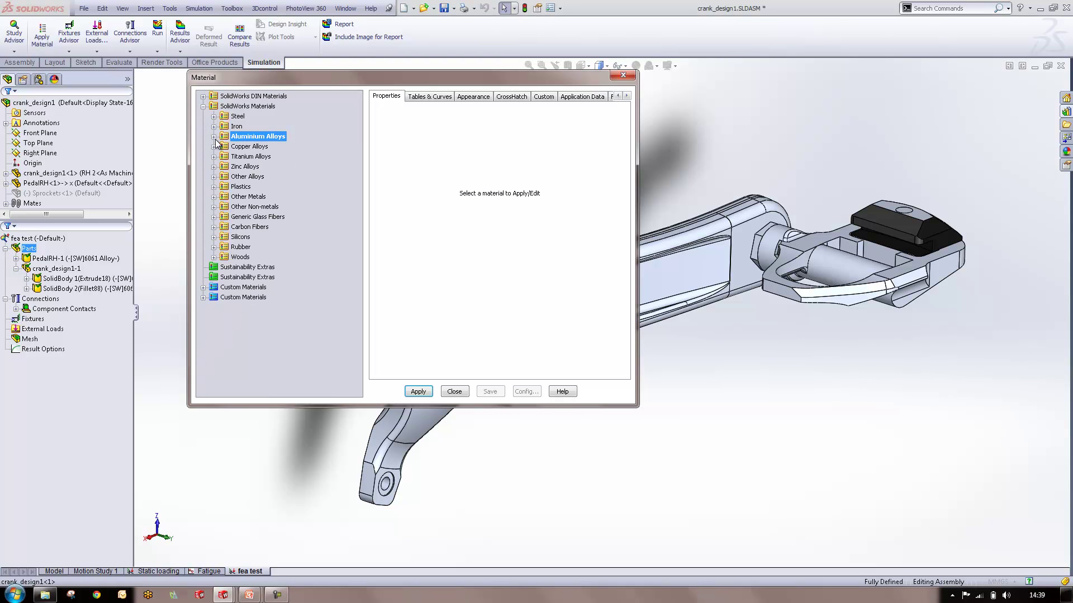
left_click(454, 391)
Step: Widen the study tree and copy the material definitions of the pedal and both crank bodies from the Static loading study to fea test
left_click_drag(135, 256, 211, 256)
left_click(121, 279)
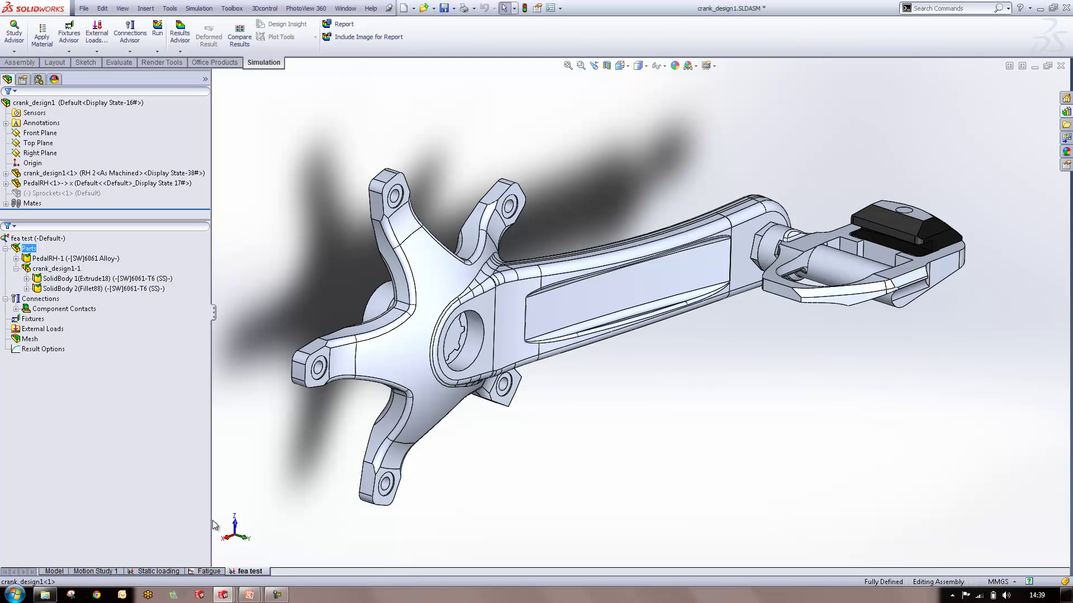
left_click(158, 570)
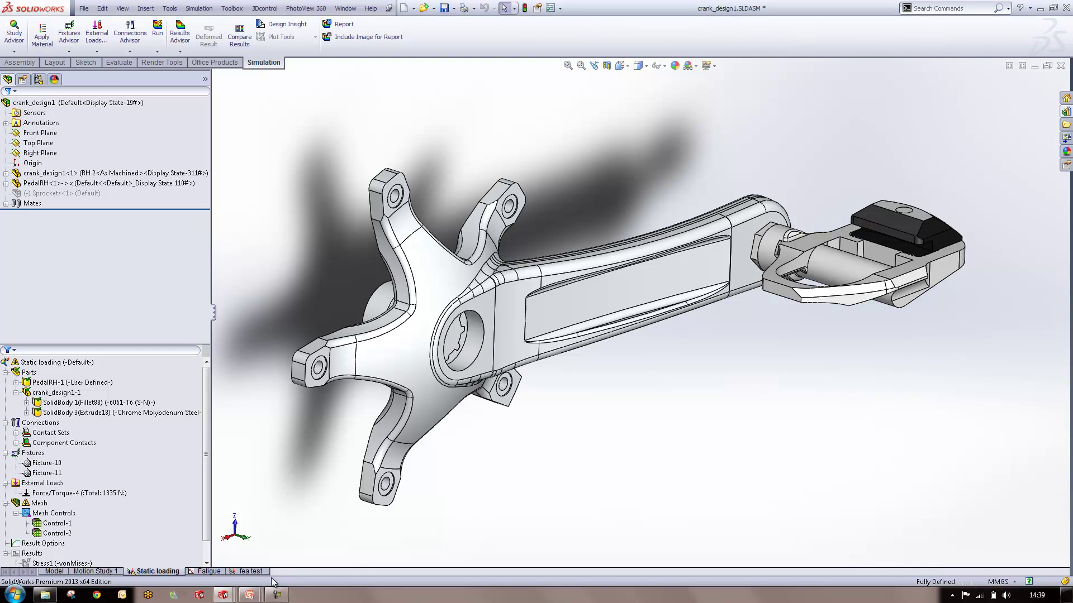
left_click(89, 403, "ctrl")
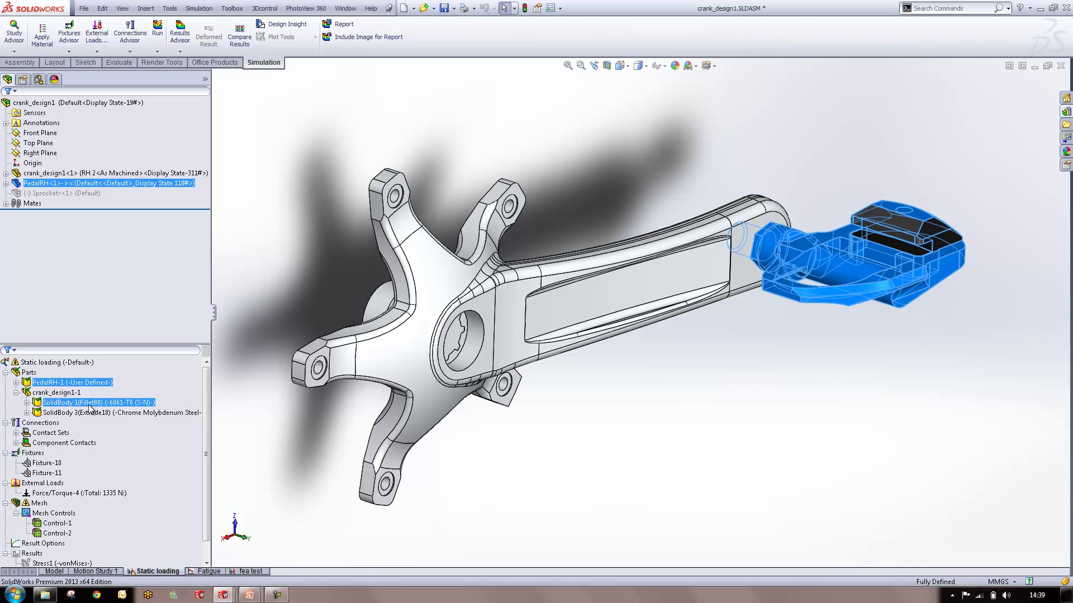
left_click(93, 413, "ctrl")
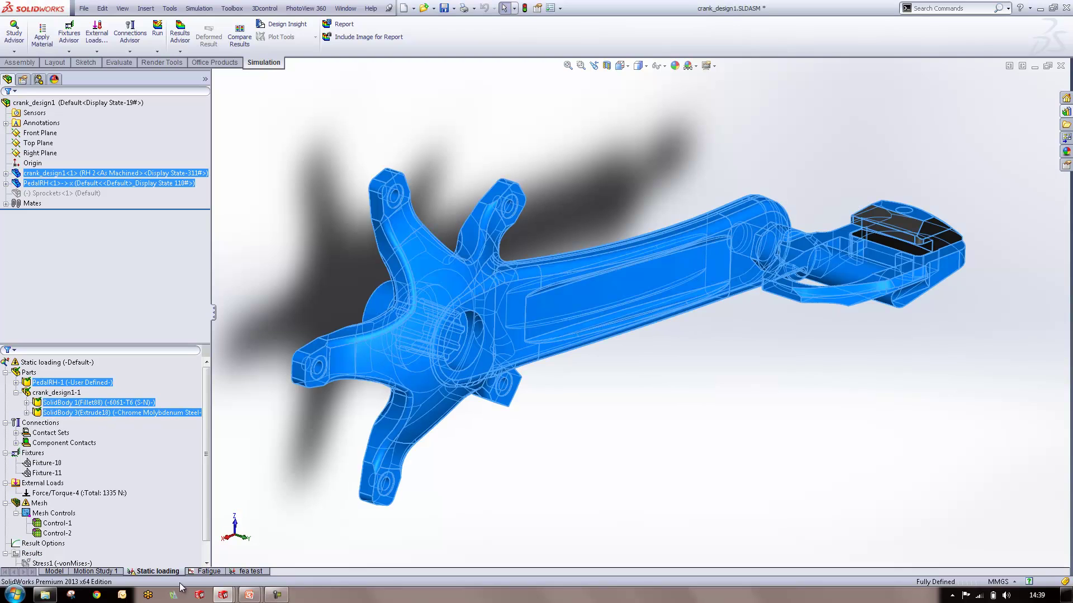
left_click(251, 571)
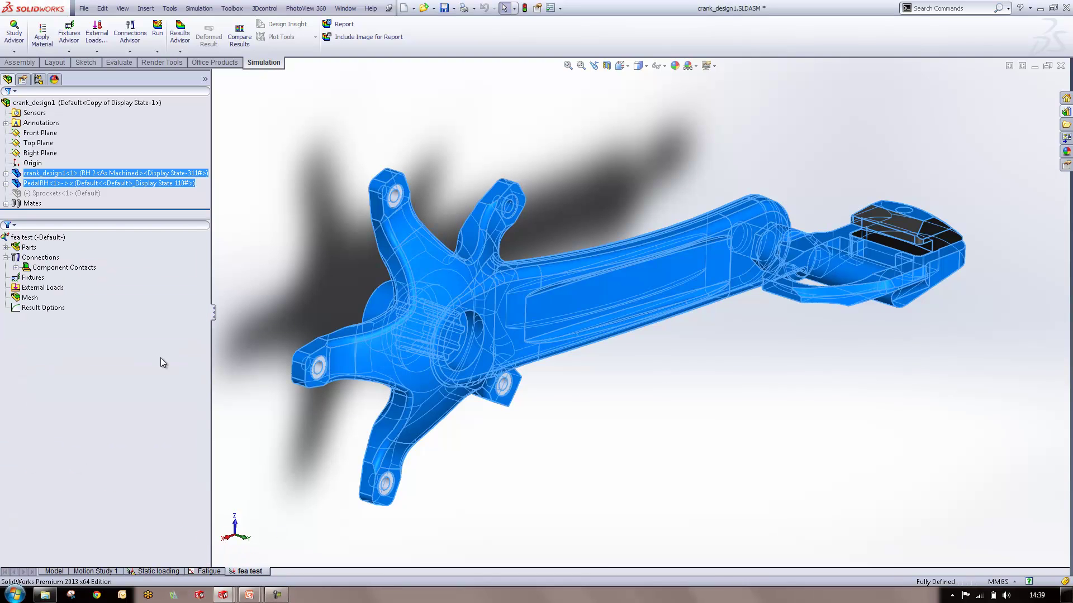
Step: Expand the fea test study's parts and crank_design1-1 to check the material assigned to each body
left_click(6, 247)
left_click(19, 267)
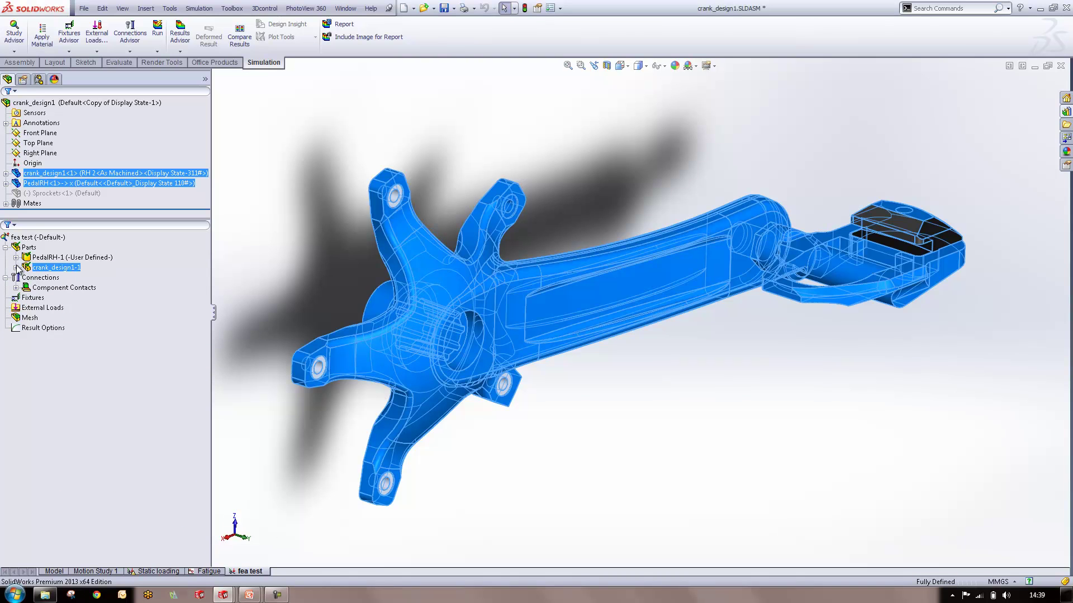
left_click(16, 268)
left_click(139, 278)
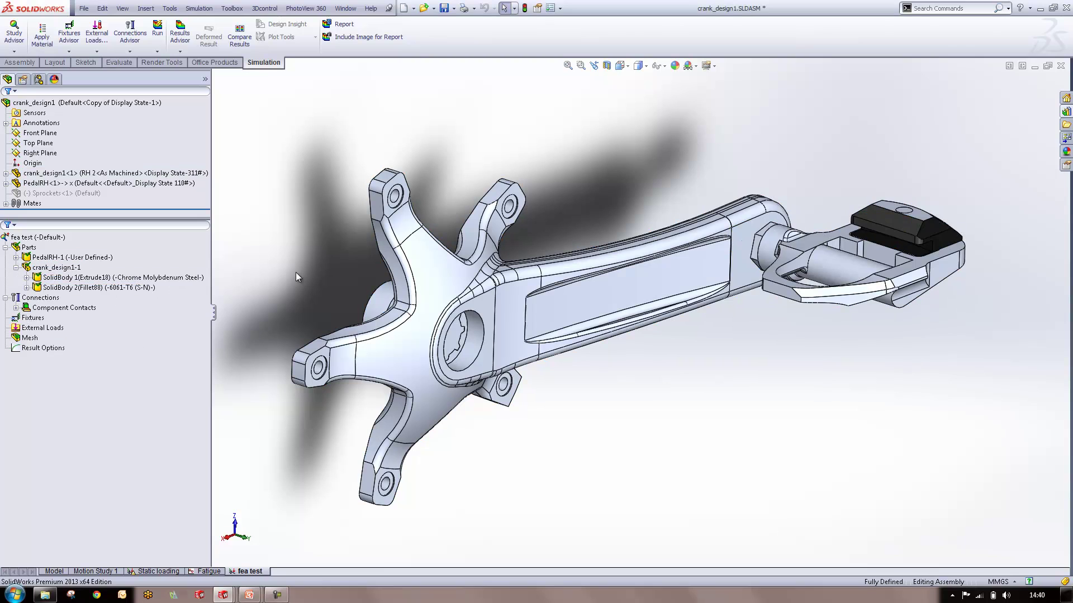
Step: Expand the fea test study's component contacts to check the global contact definition
left_click(56, 308)
left_click(16, 308)
left_click(43, 358)
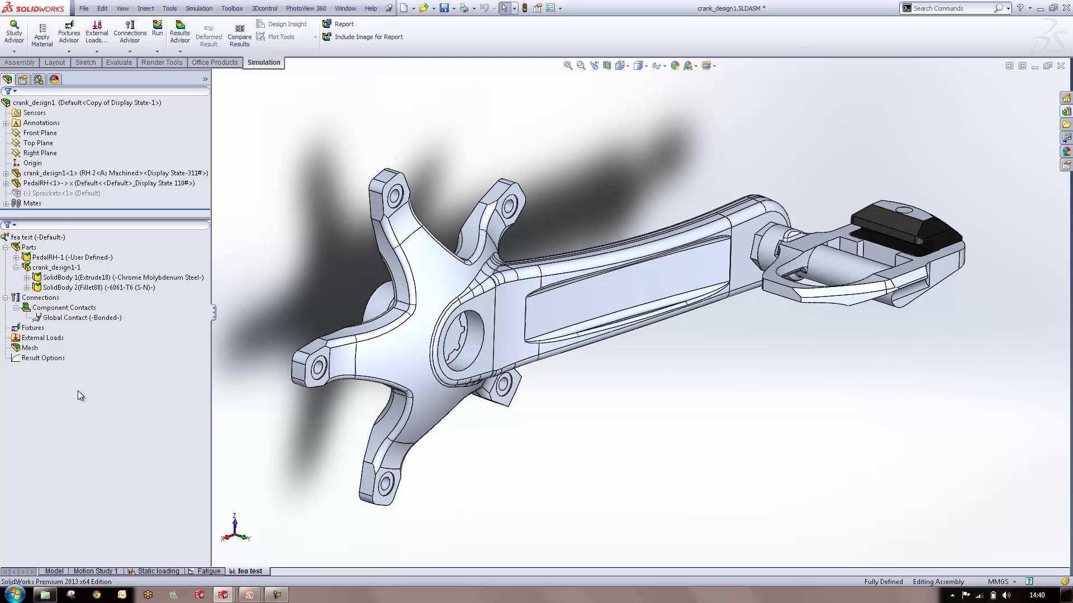
left_click(97, 355)
Step: Add a manual Bonded contact set between the flat crank face at the pedal end and the hidden back face of the pedal's hexagonal nut
right_click(34, 308)
left_click(66, 335)
scroll(758, 246, "down", 2)
scroll(758, 246, "down", 4)
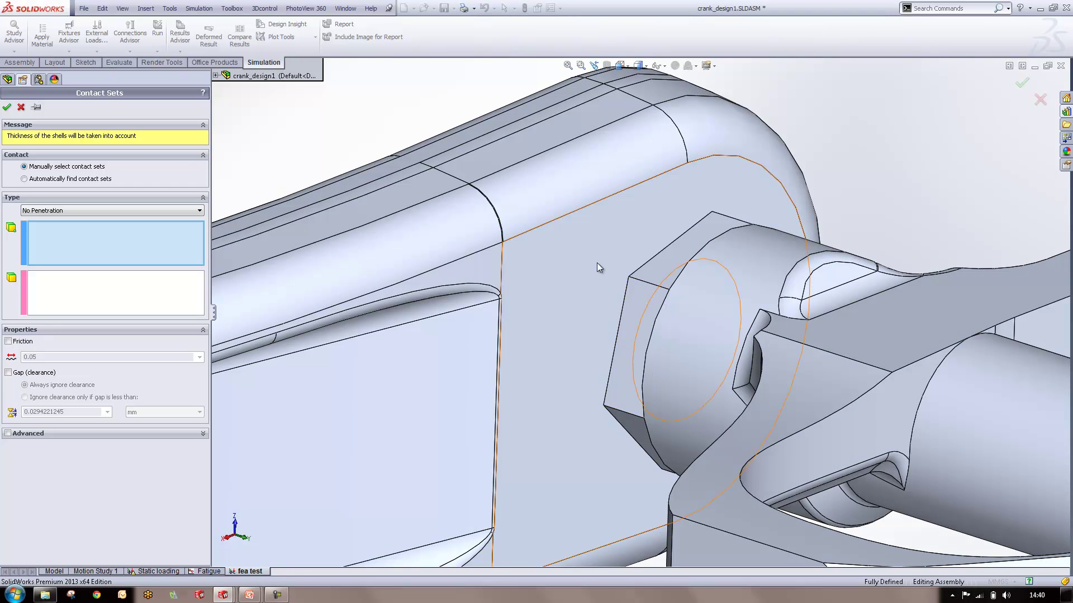
left_click(62, 215)
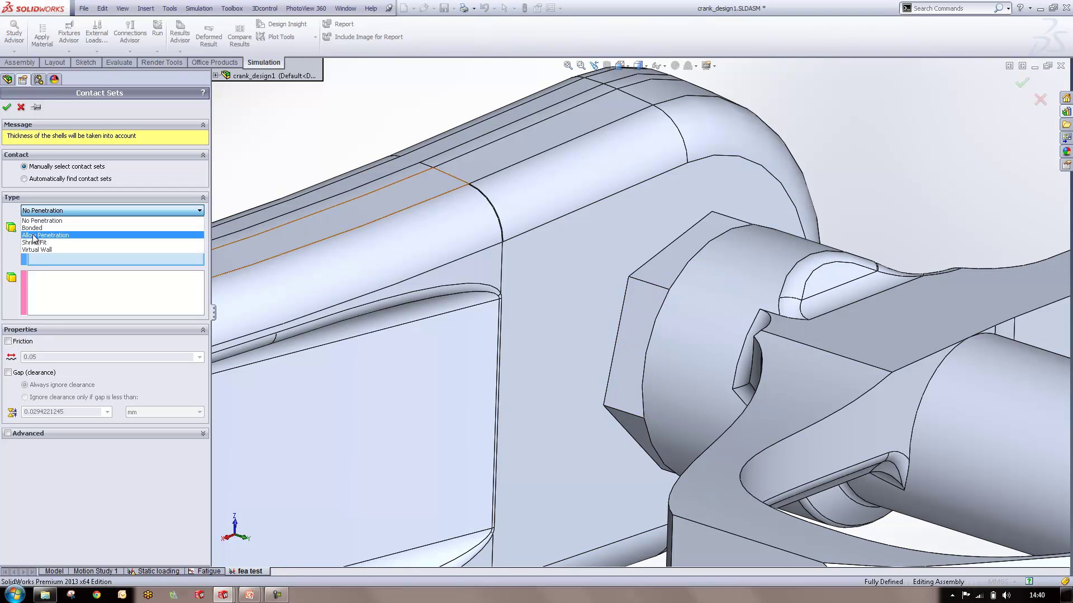
left_click(47, 227)
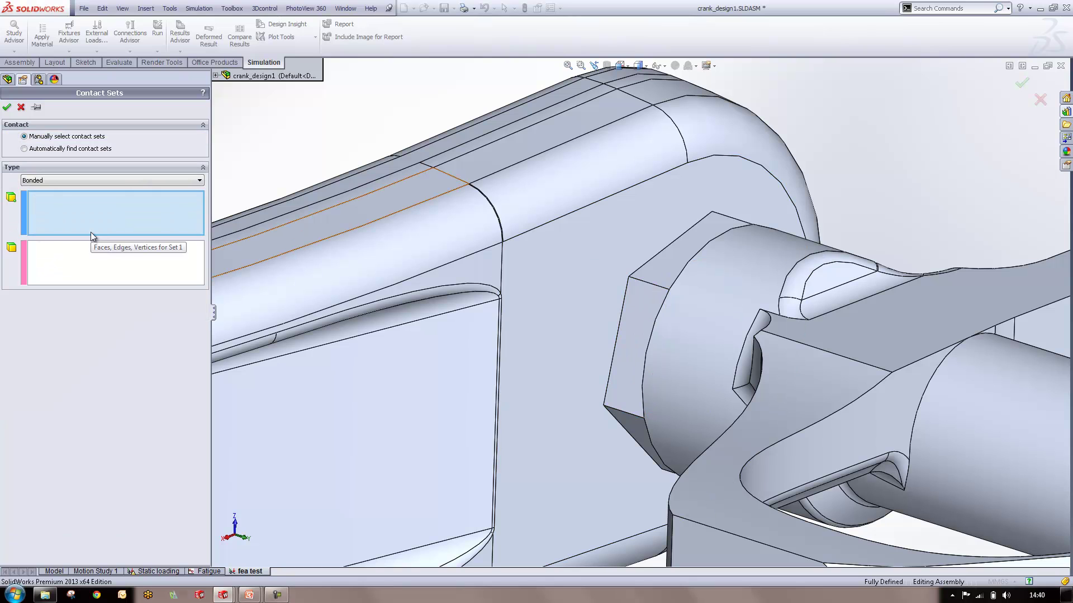
left_click(592, 235)
left_click(192, 271)
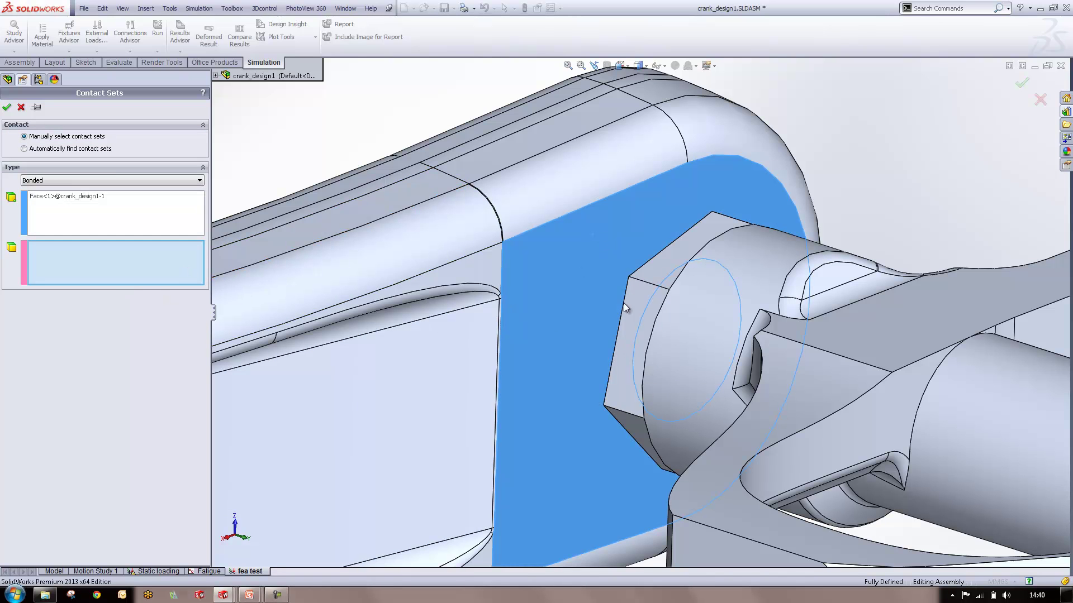
right_click(657, 276)
left_click(686, 280)
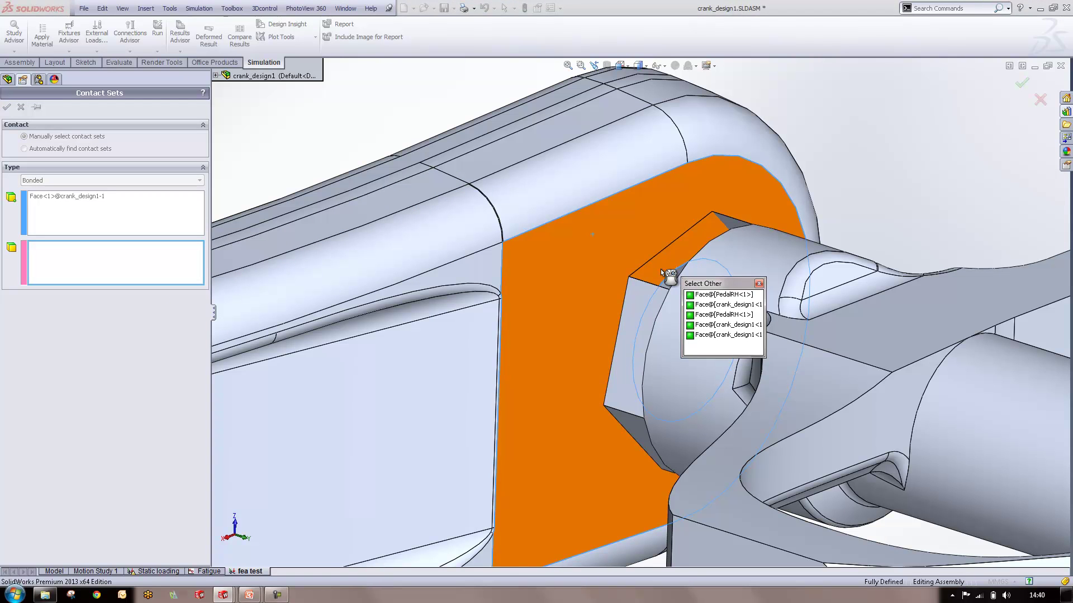
left_click(669, 272)
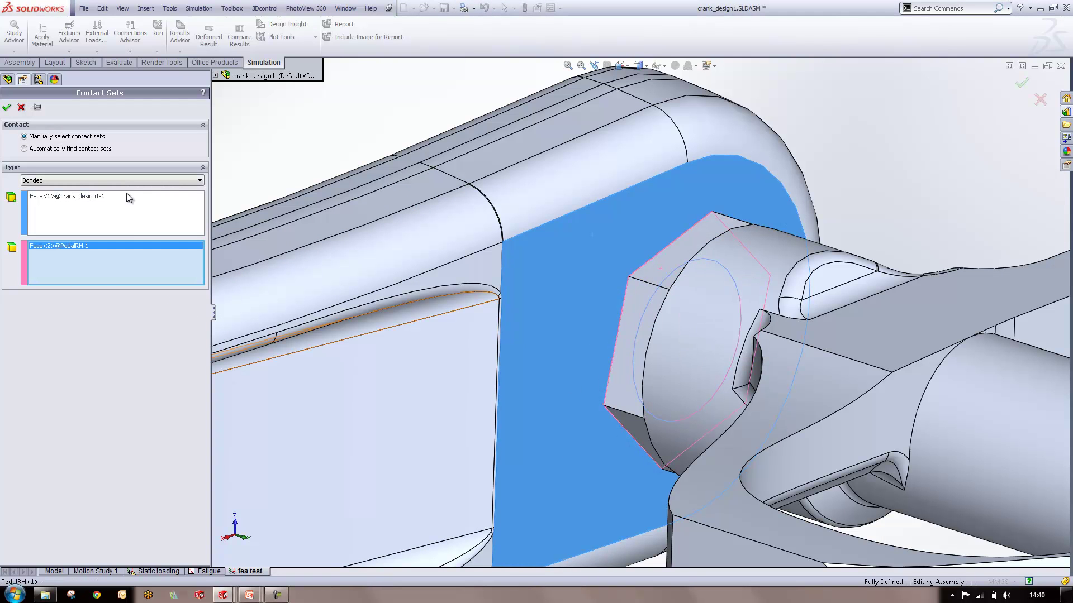
left_click(7, 107)
Step: Expand the contact sets in the study tree and select the new bonded set to check which components it joins
scroll(493, 276, "up", 4)
scroll(492, 276, "up", 3)
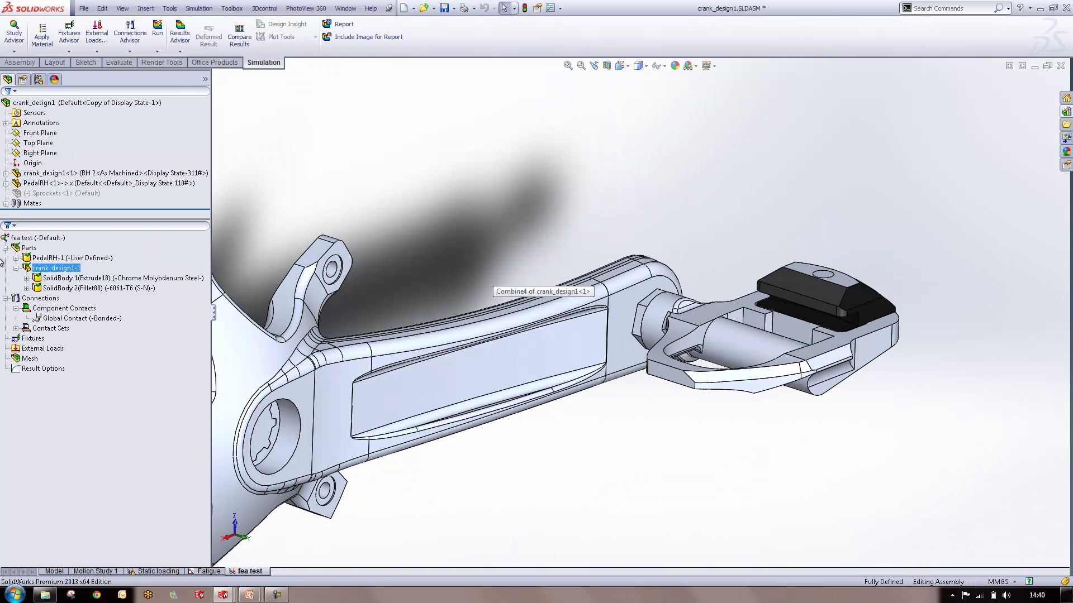
left_click(16, 329)
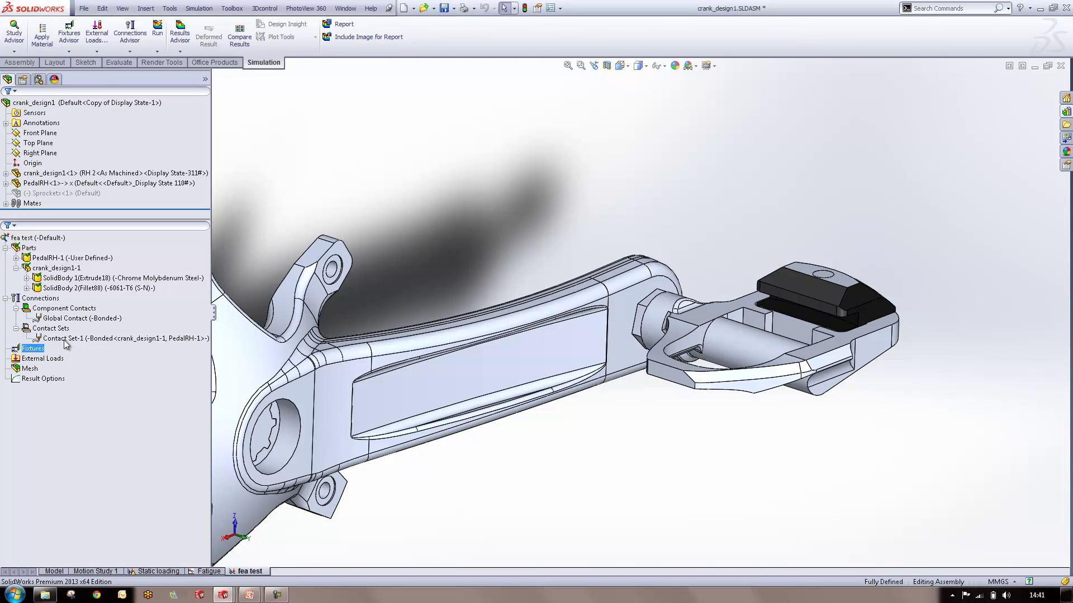
left_click(63, 338)
left_click(699, 517)
scroll(700, 516, "up", 2)
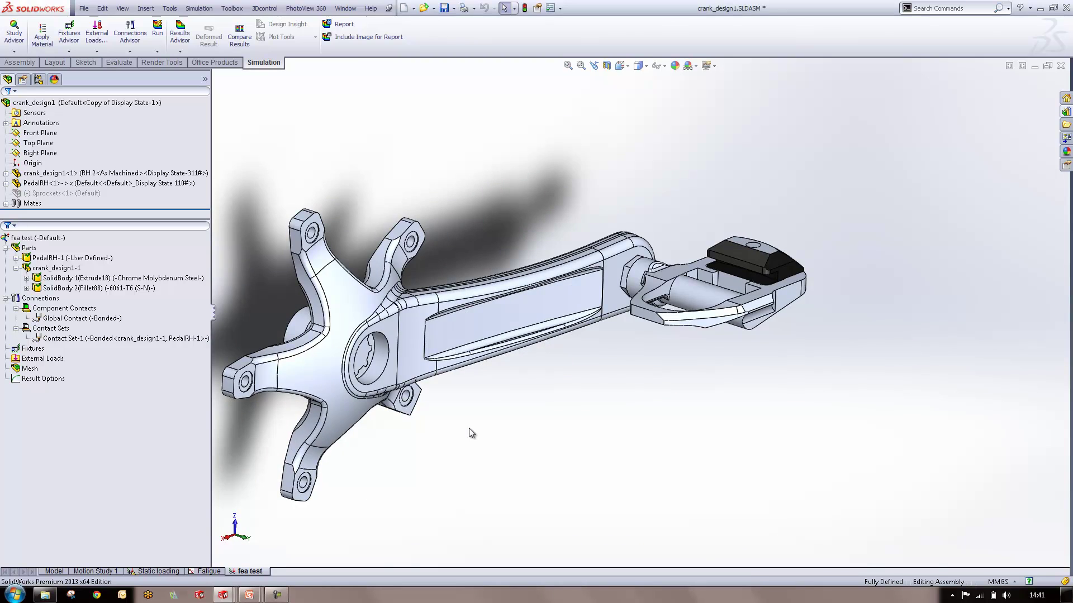
scroll(358, 364, "down", 1)
Step: Preview the Fixed Geometry and Roller/Slider fixture types, and apply a Fixed Hinge fixture to the cylindrical axle face behind the crank spider
left_click(21, 360)
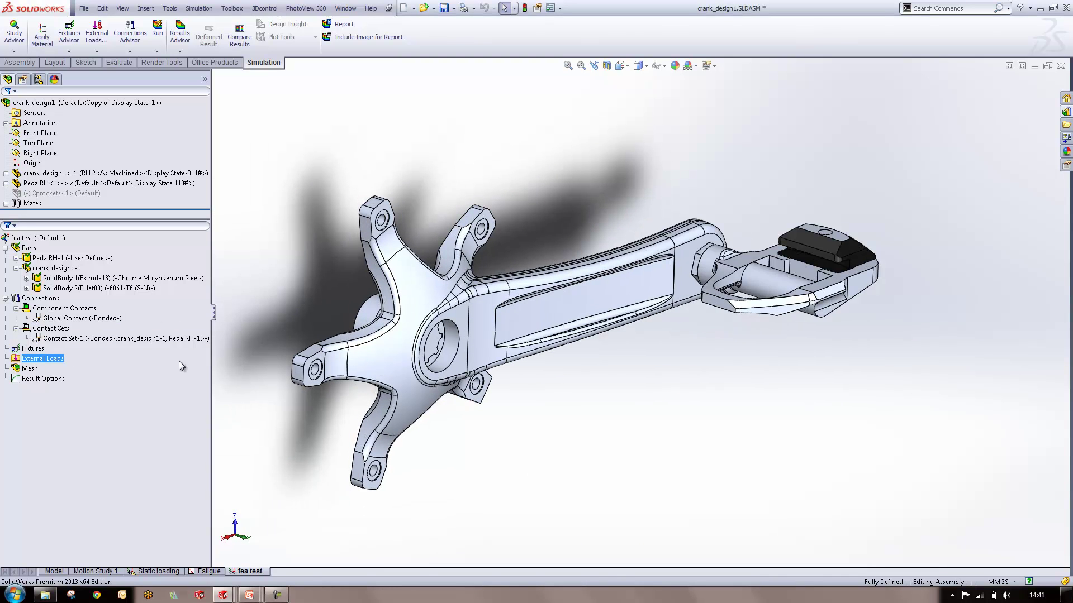
left_click(22, 351)
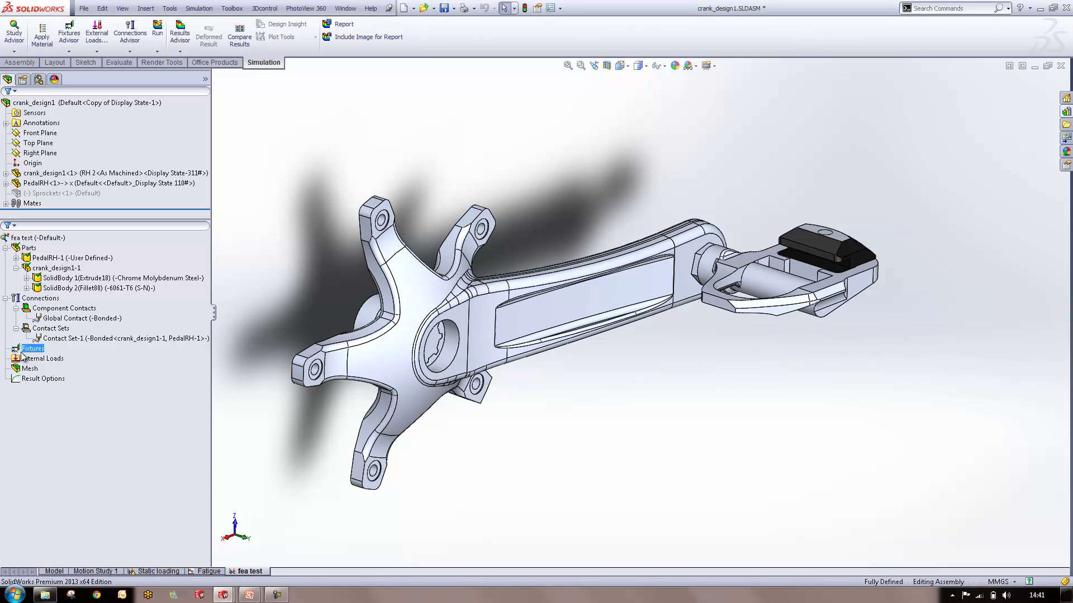
right_click(19, 351)
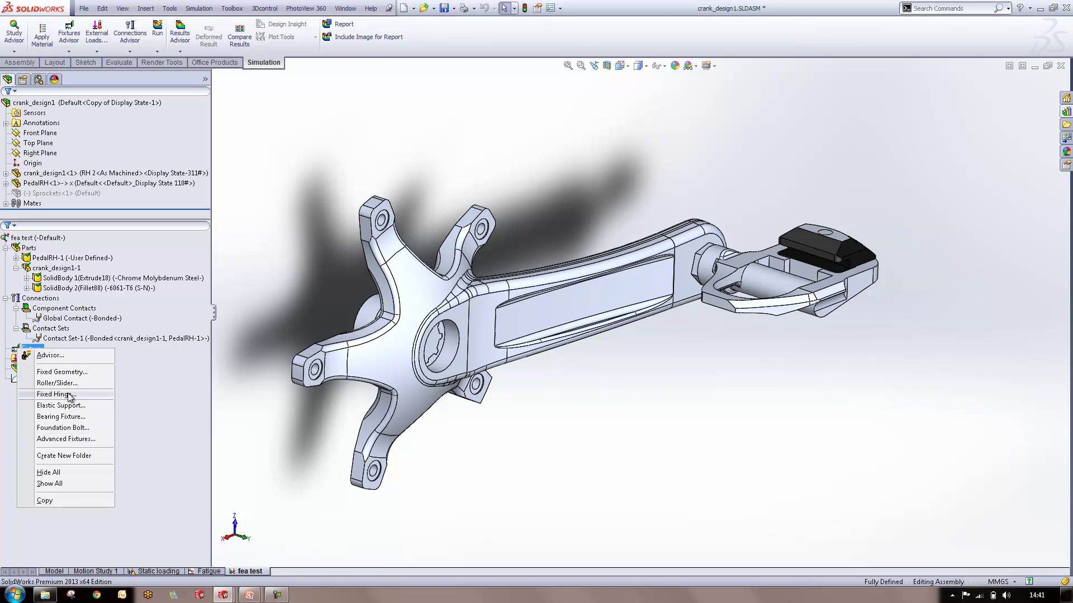
left_click(56, 395)
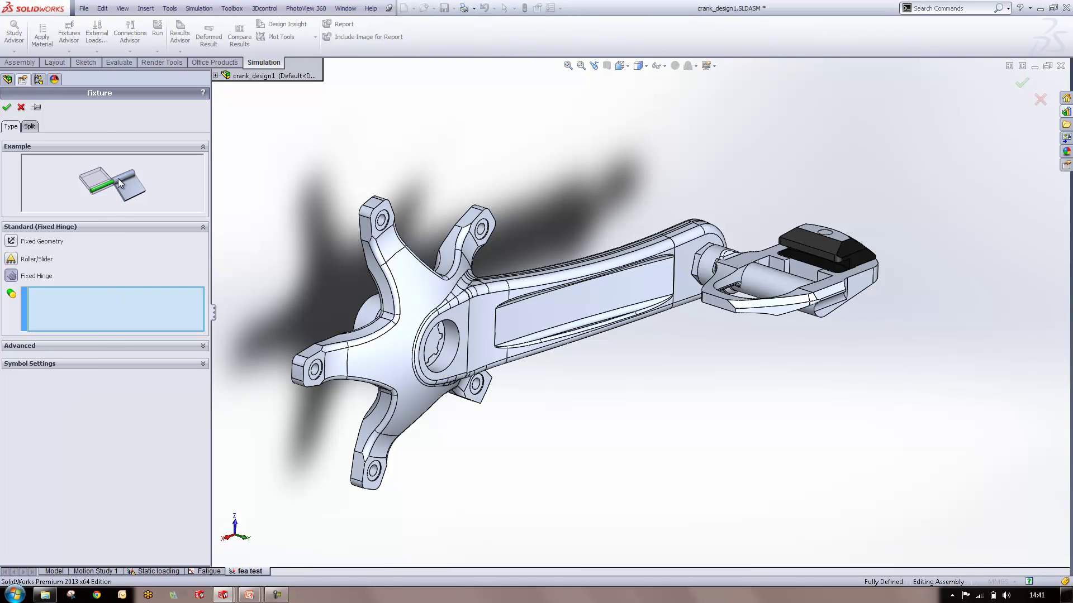
left_click(11, 241)
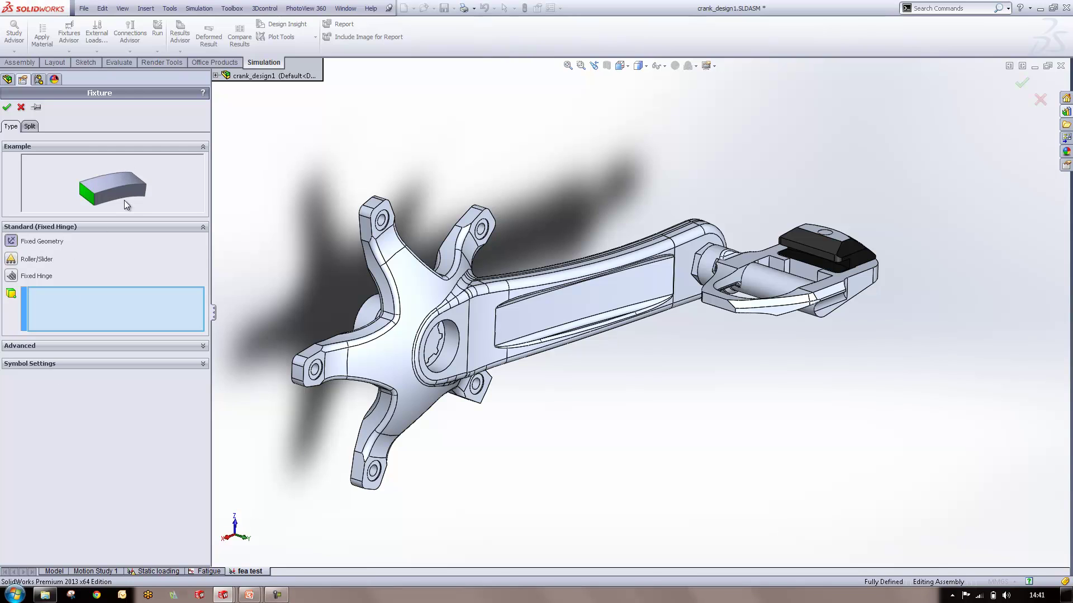
left_click(11, 259)
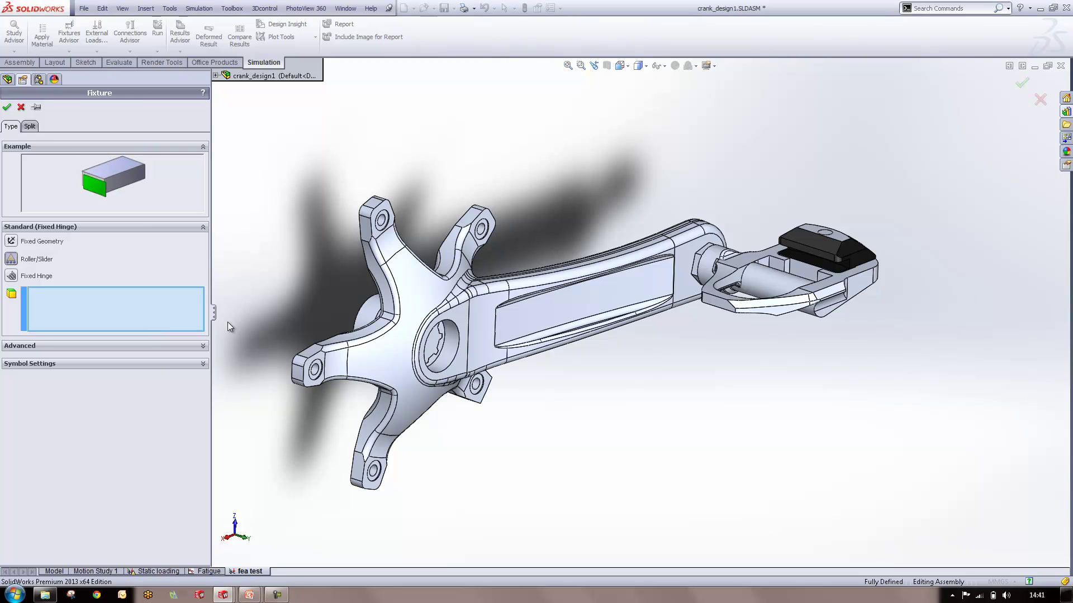
left_click(12, 276)
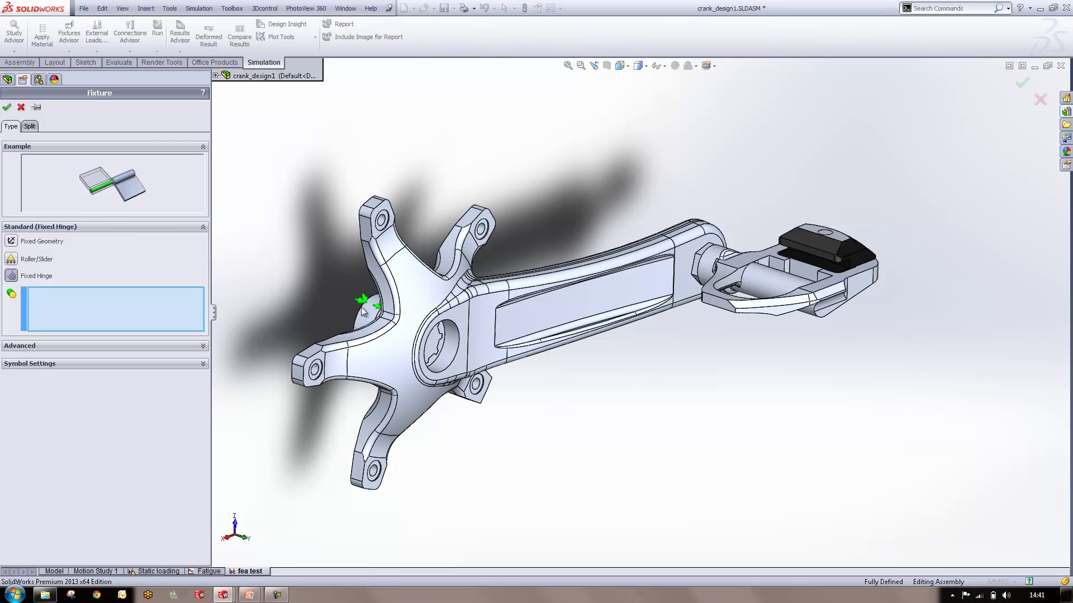
middle_click_drag(363, 315, 381, 322)
left_click(400, 318)
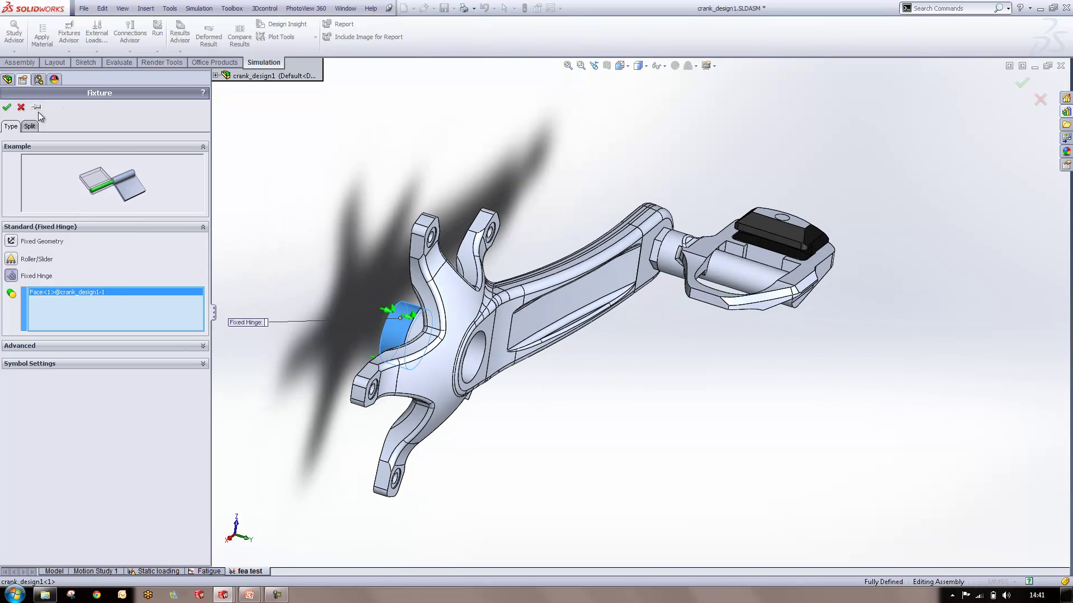
left_click(7, 107)
Step: Apply a second Fixed Hinge fixture to the inner cylindrical faces of the five bolt holes at the spider arm ends
middle_click_drag(459, 369, 423, 336)
middle_click_drag(350, 322, 388, 333)
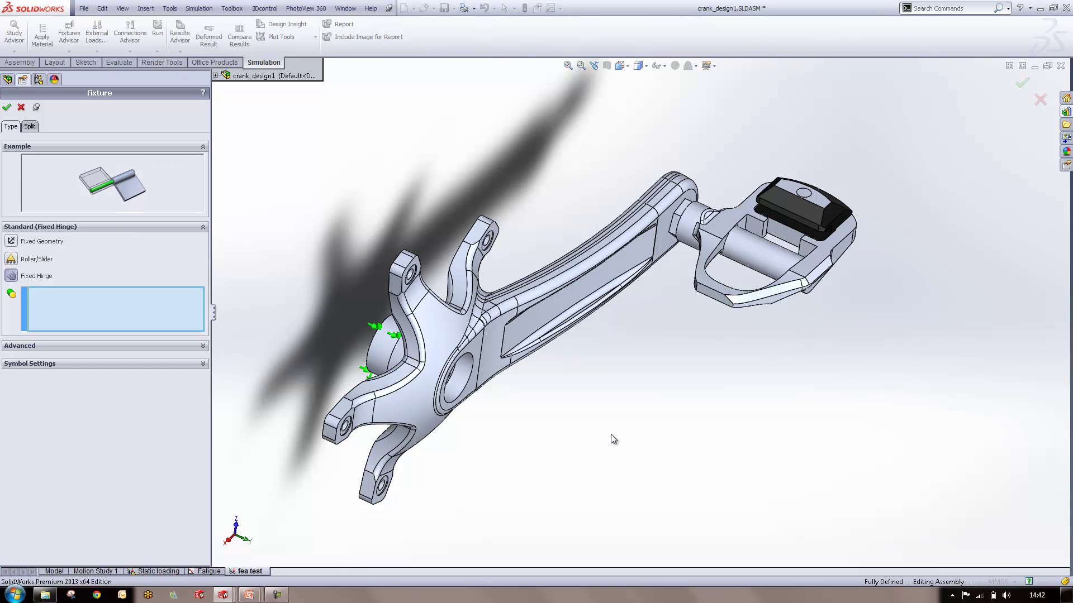
scroll(538, 247, "down", 2)
scroll(520, 236, "down", 5)
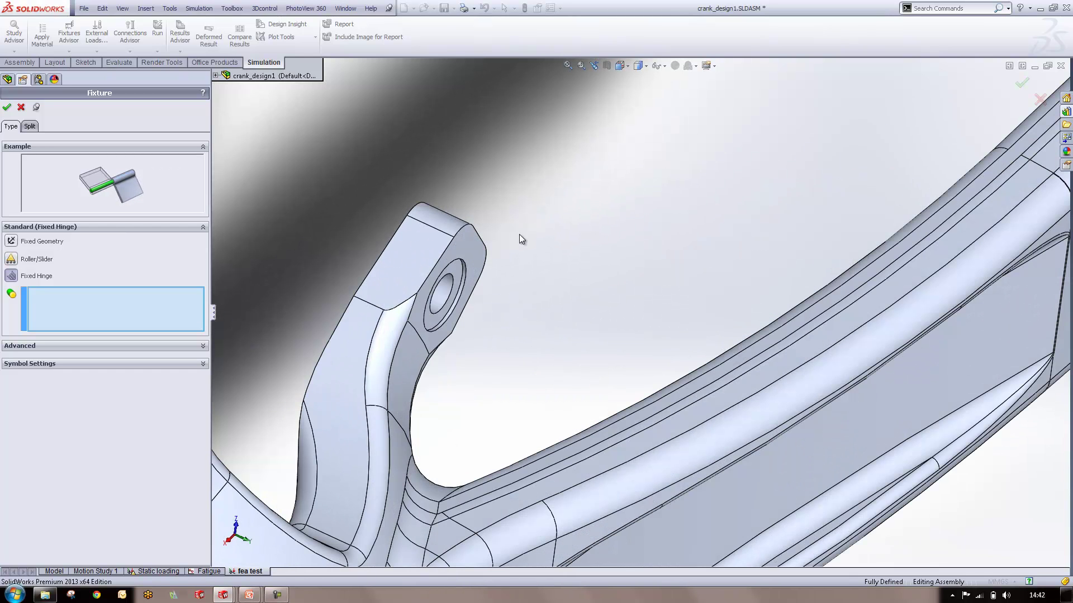
left_click(437, 296)
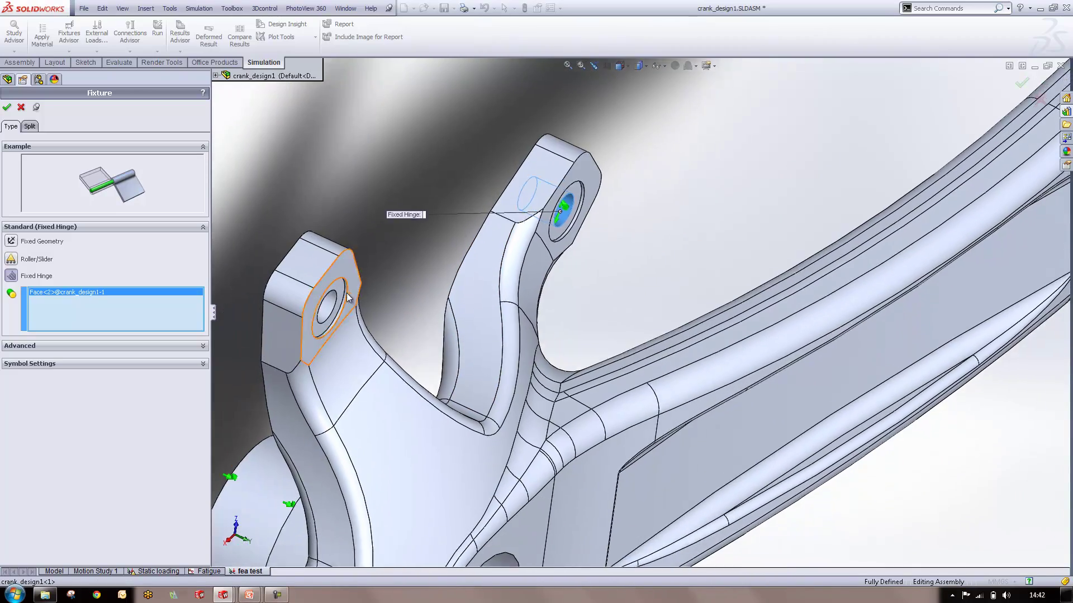
left_click(324, 278)
scroll(325, 282, "up", 3)
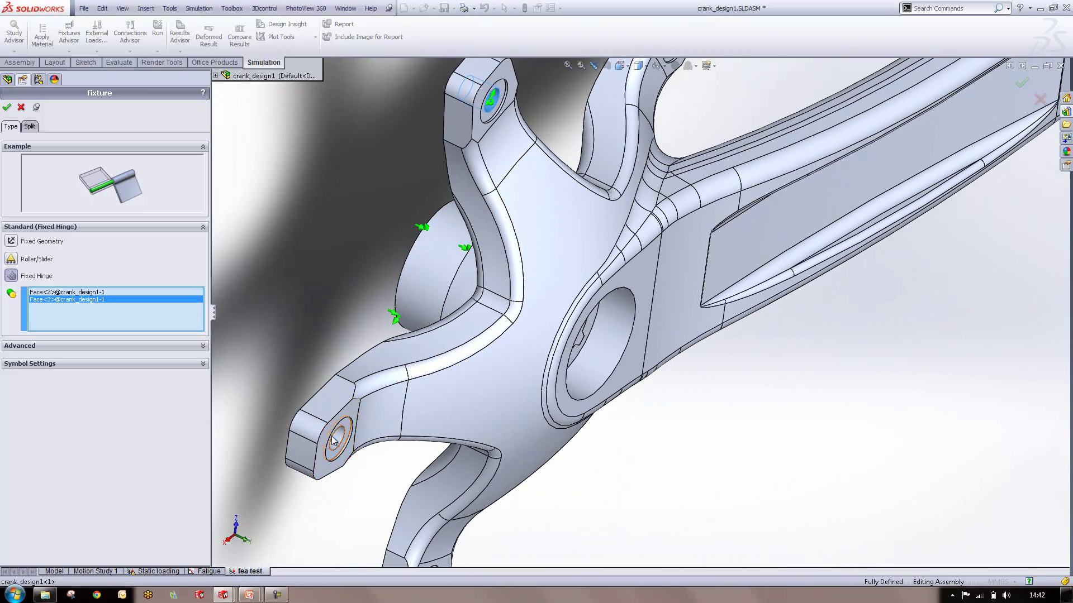
left_click(333, 440)
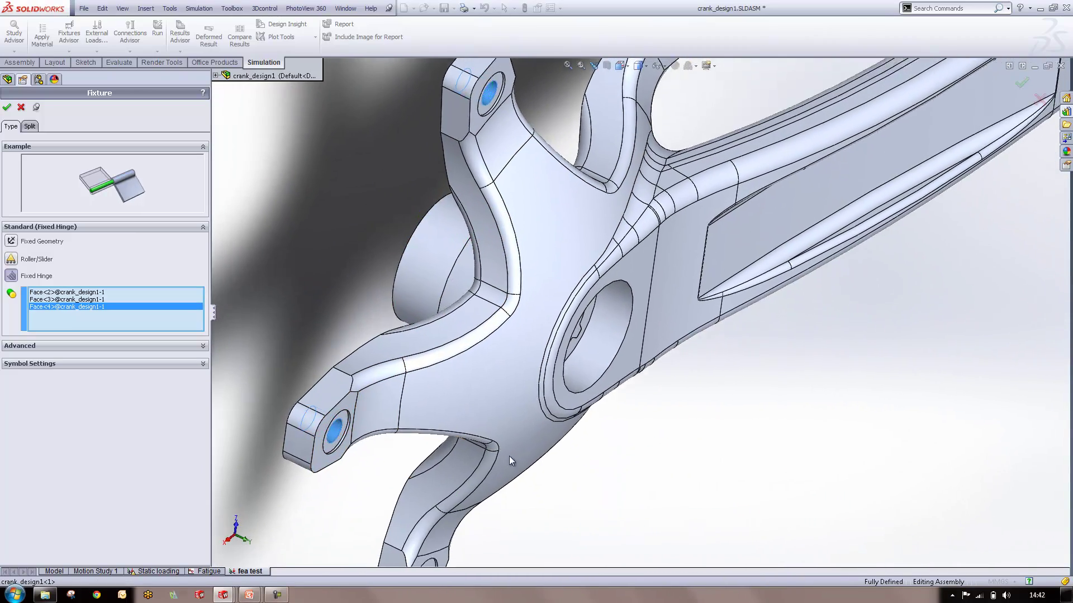
left_click(415, 373)
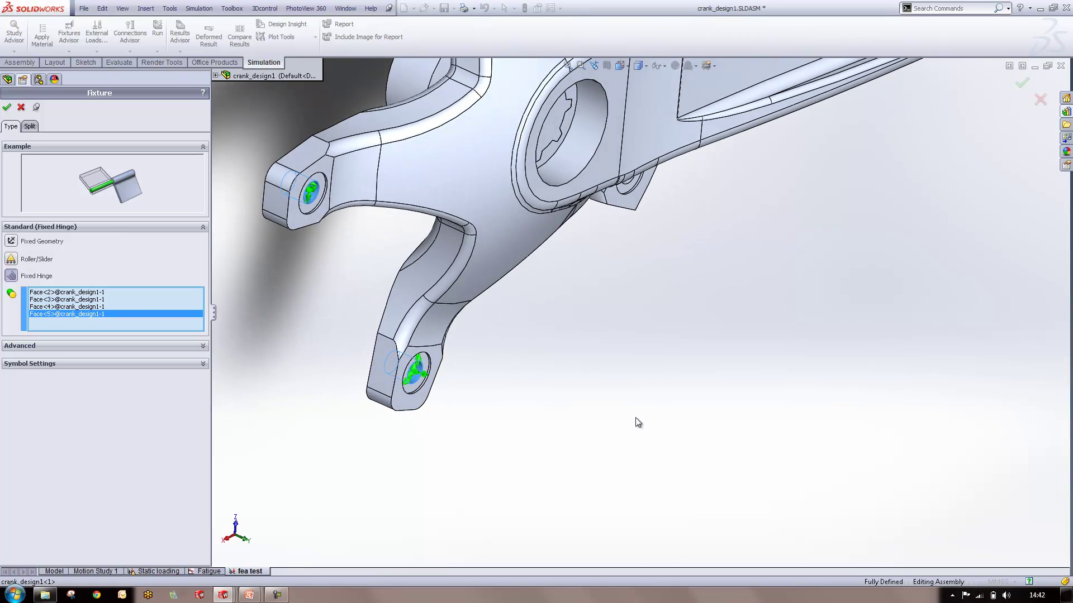
left_click(685, 270)
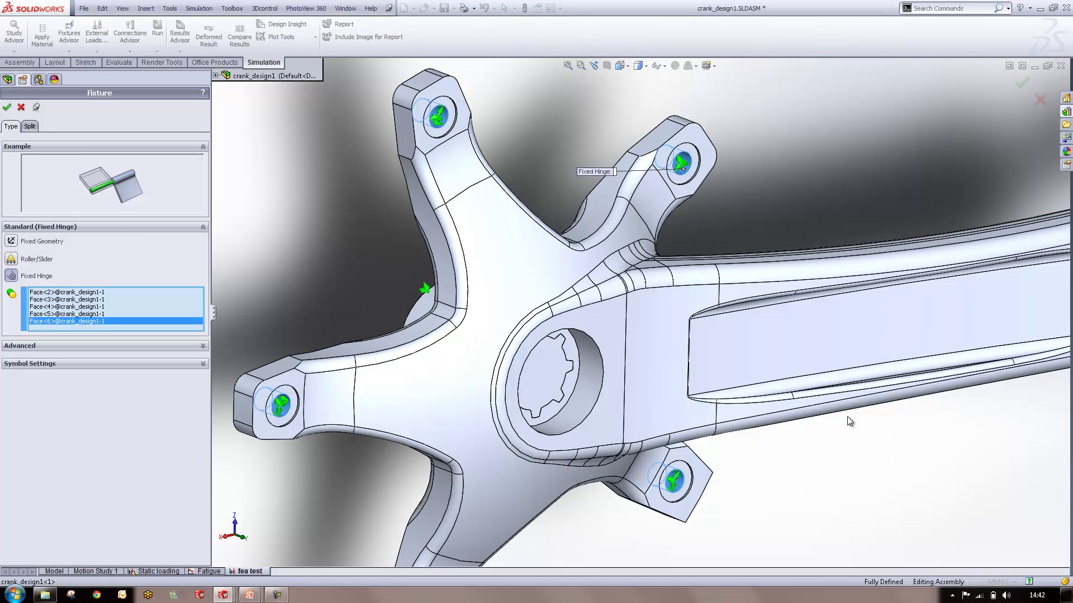
left_click(6, 107)
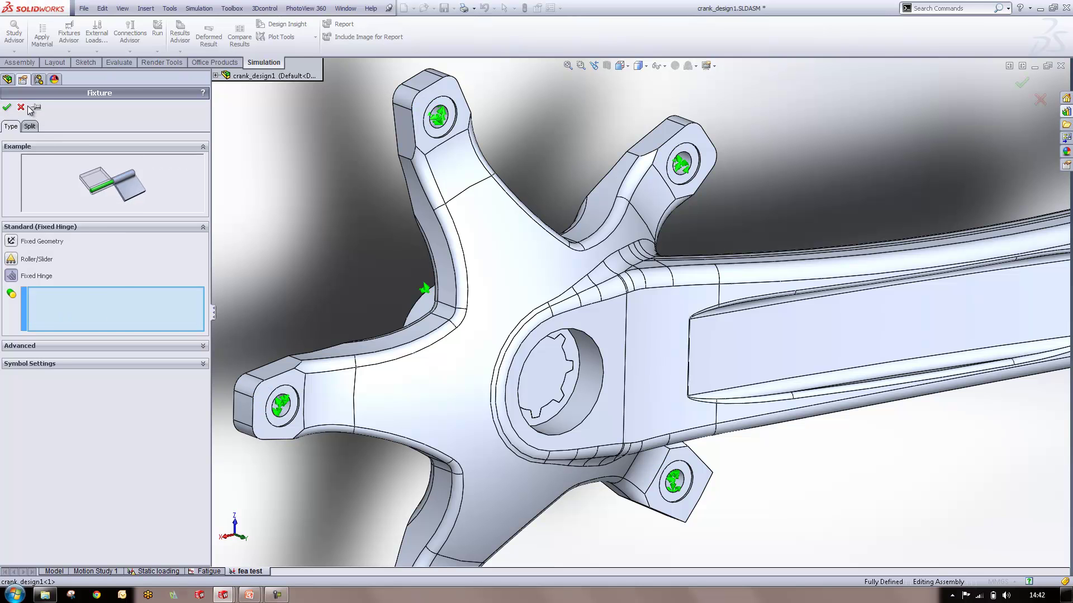
Step: Select the two fixed hinge fixtures in the study tree in turn to check which crank faces each one constrains
left_click(50, 359)
left_click(52, 370)
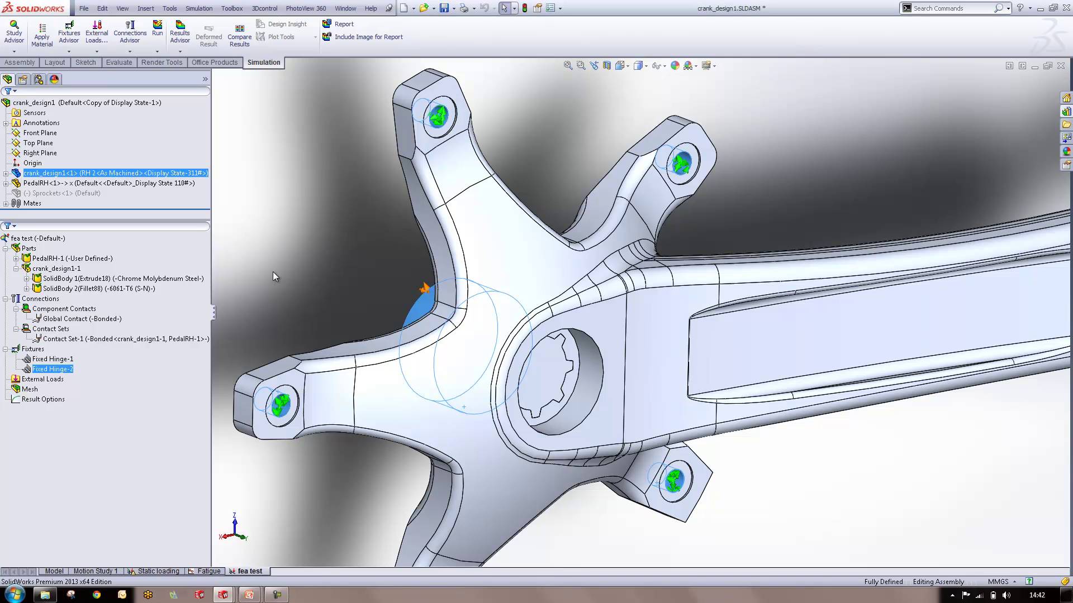
left_click(324, 269)
scroll(324, 269, "up", 2)
scroll(324, 270, "up", 3)
middle_click_drag(444, 335, 509, 353)
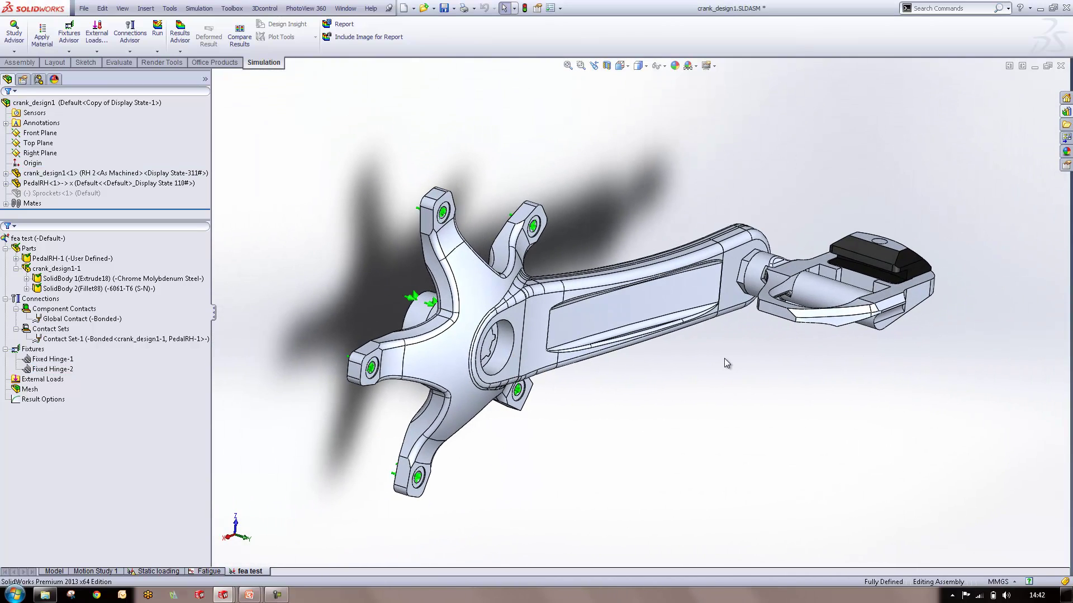
left_click(48, 329)
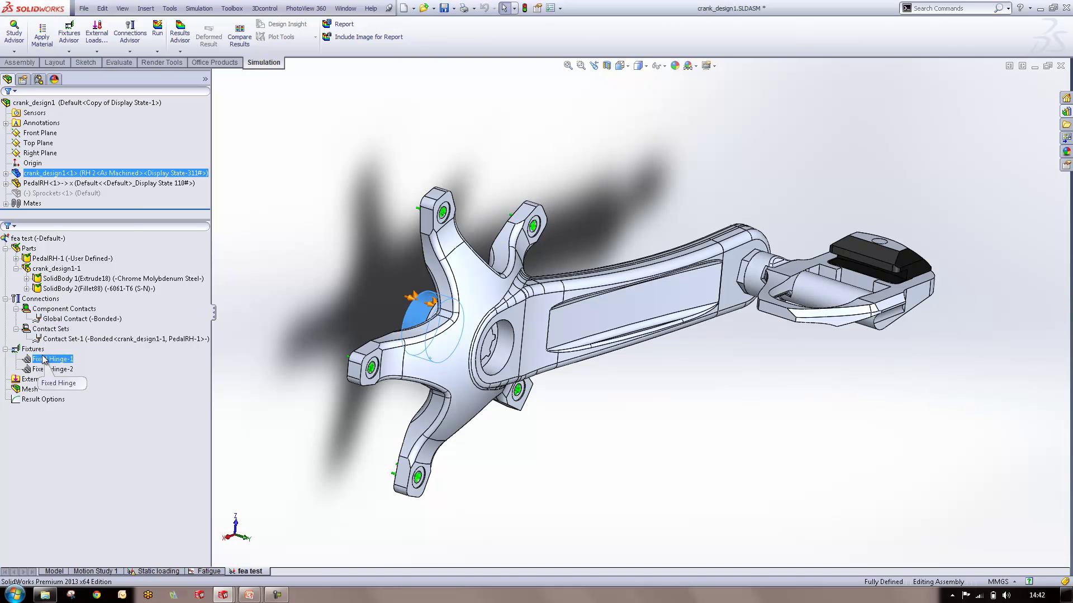
Step: Start a Force external load and select the two upper flat faces of the pedal frame to carry it
right_click(33, 380)
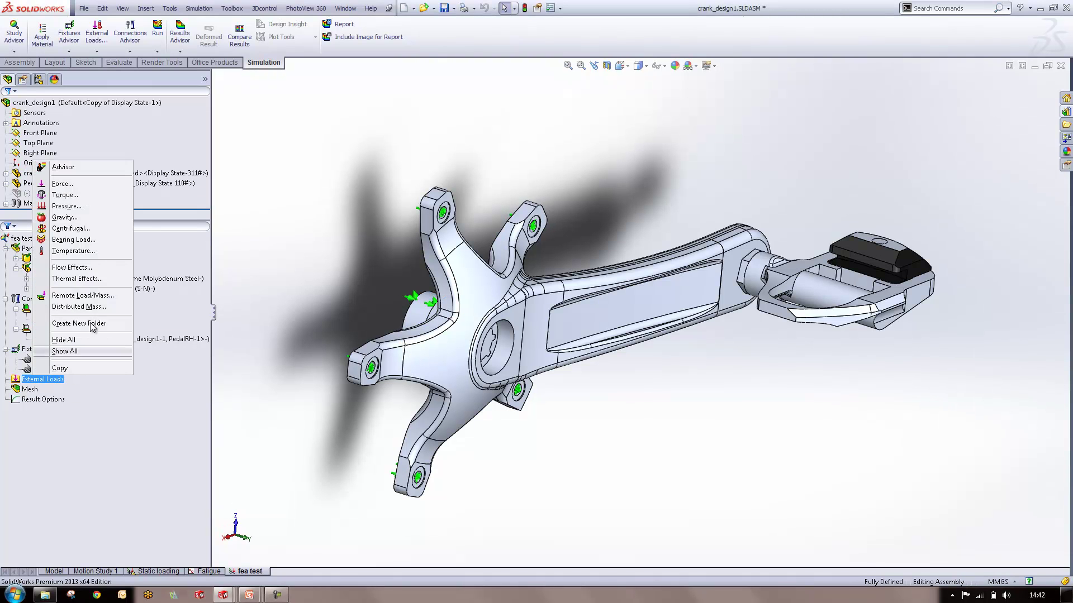
left_click(81, 186)
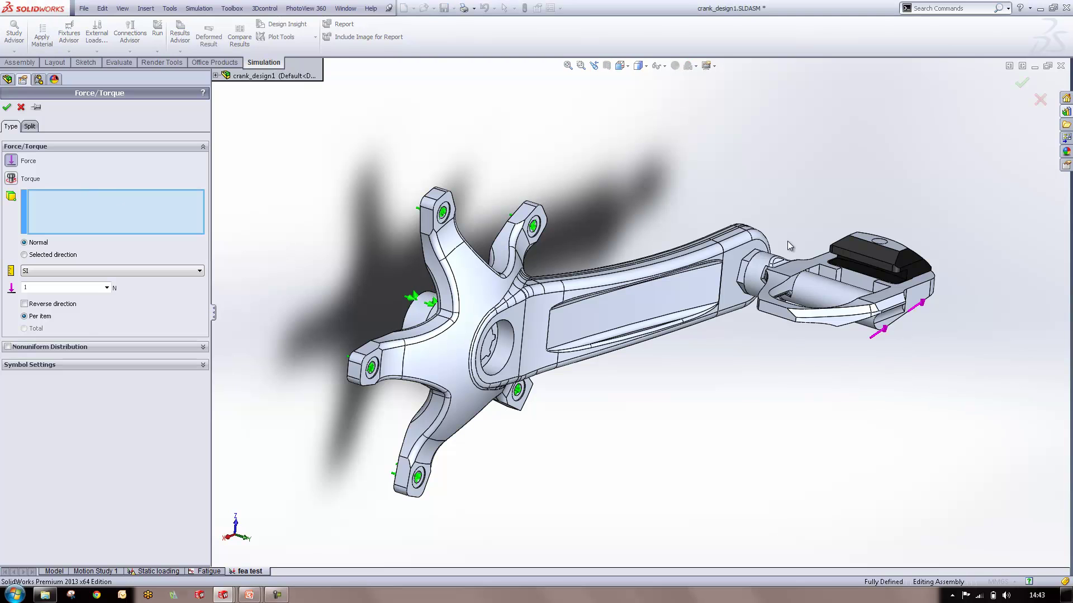
left_click(819, 254)
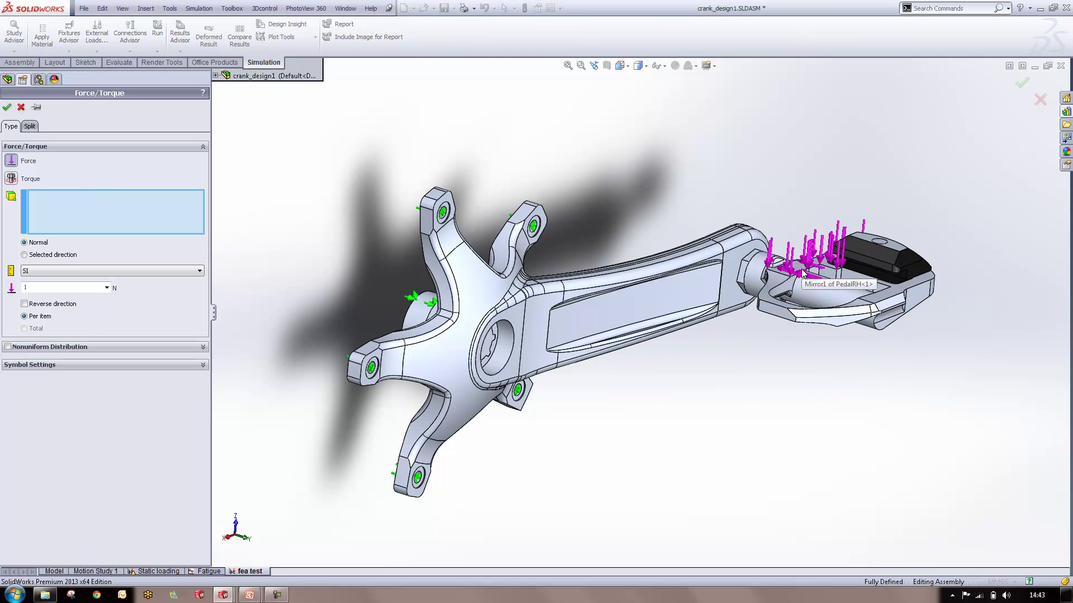
left_click(894, 289)
scroll(846, 296, "down", 3)
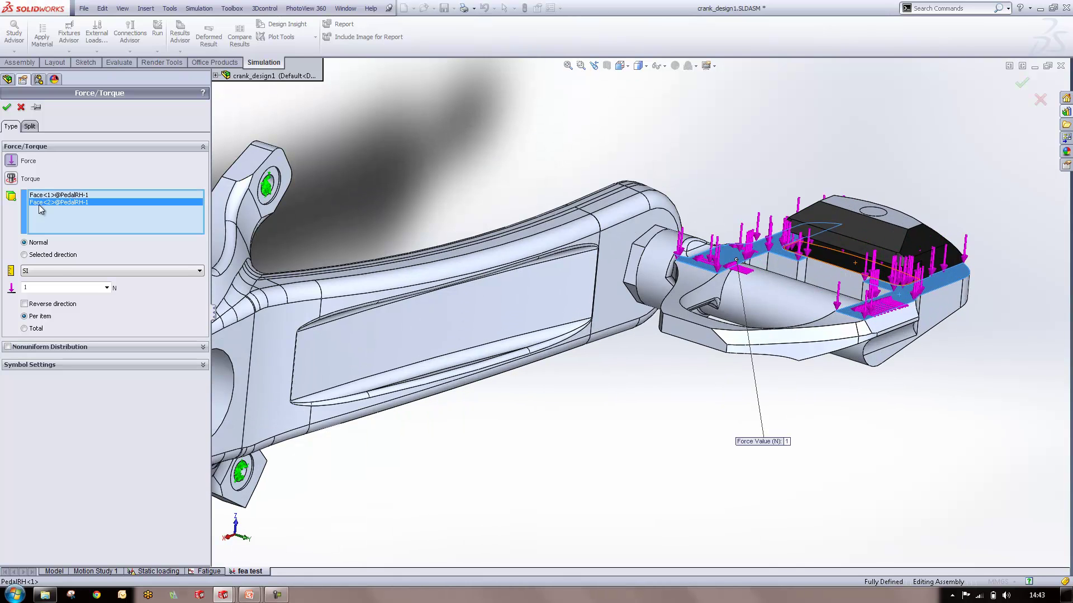
Step: Switch the pedal force to a selected direction, using the assembly's Front Plane as the direction reference
left_click(49, 256)
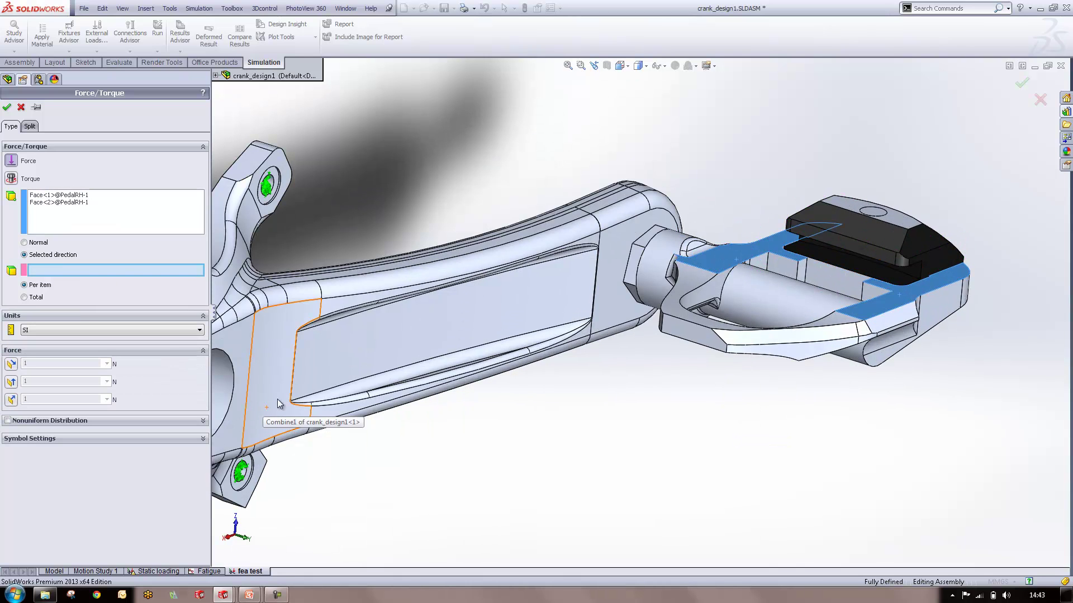
left_click(215, 75)
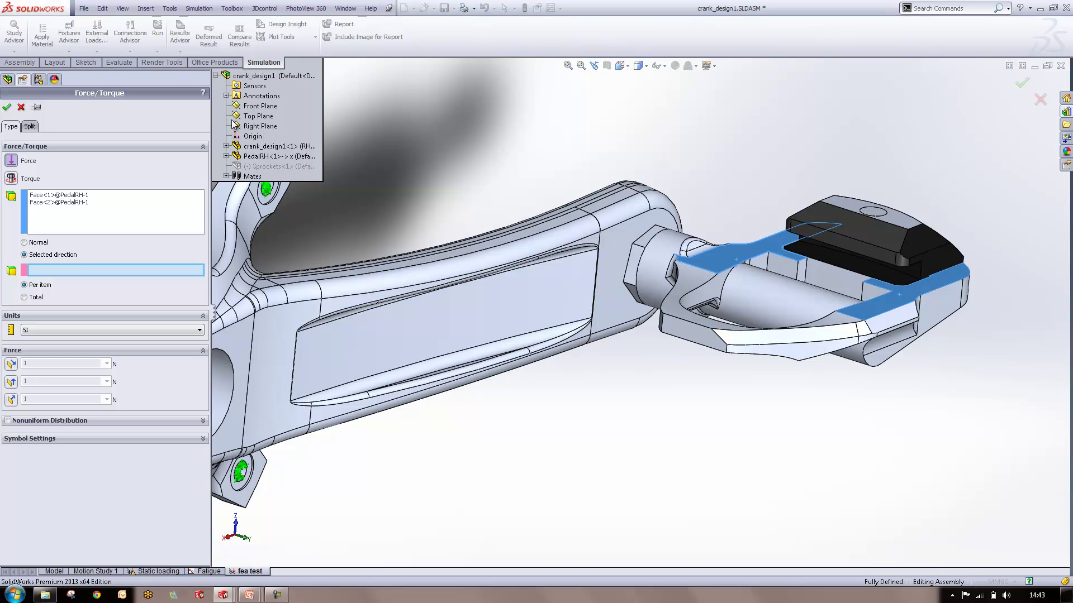
left_click(249, 106)
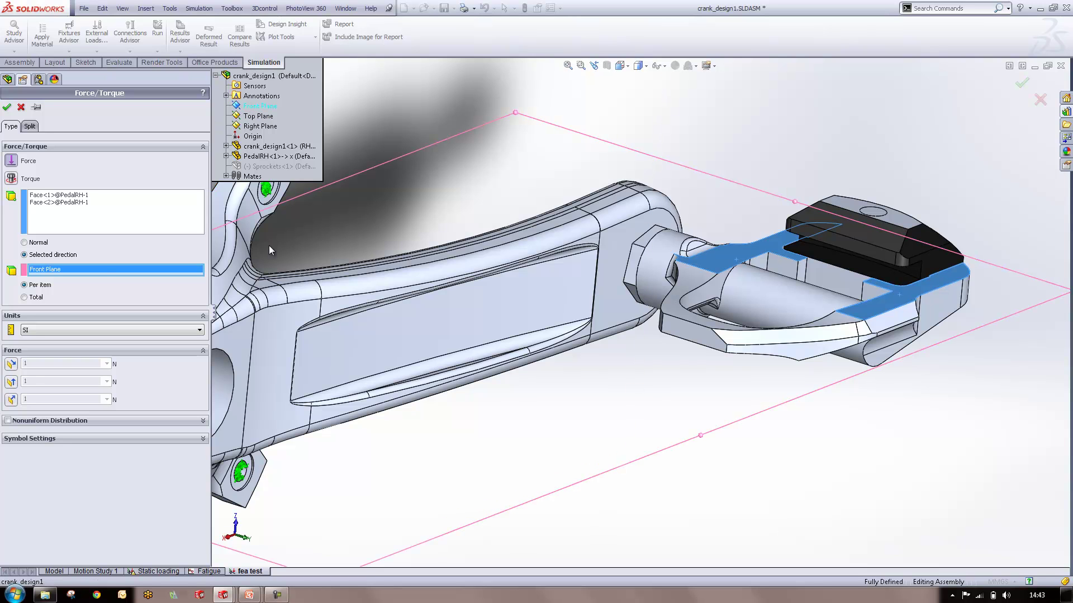
Step: Set the pedal force to 1335 N per item normal to the Front Plane, reverse its direction and apply it
left_click(11, 400)
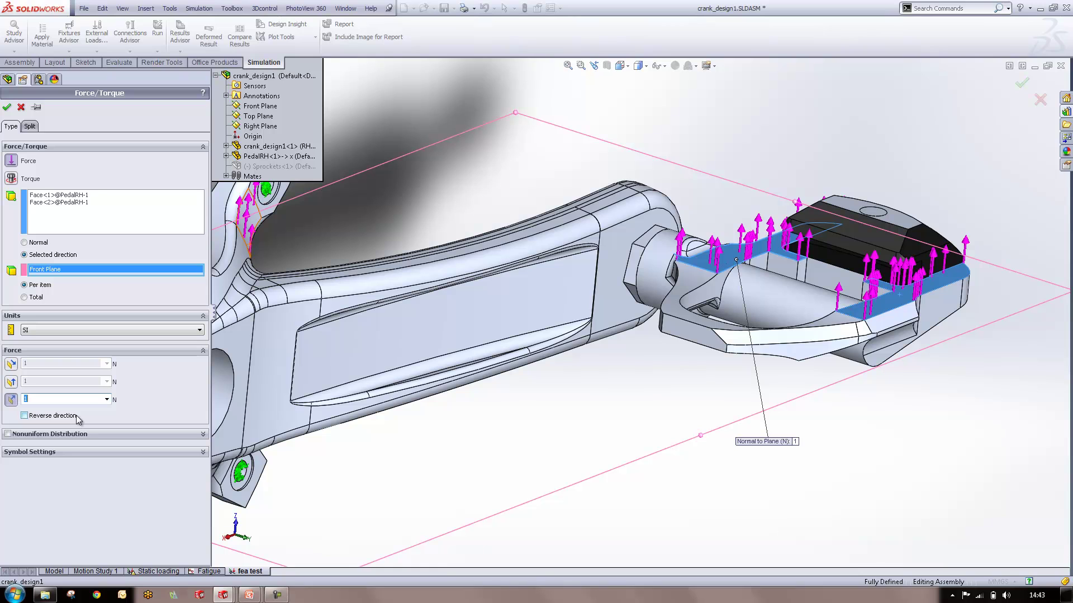
type("1335")
key("Return")
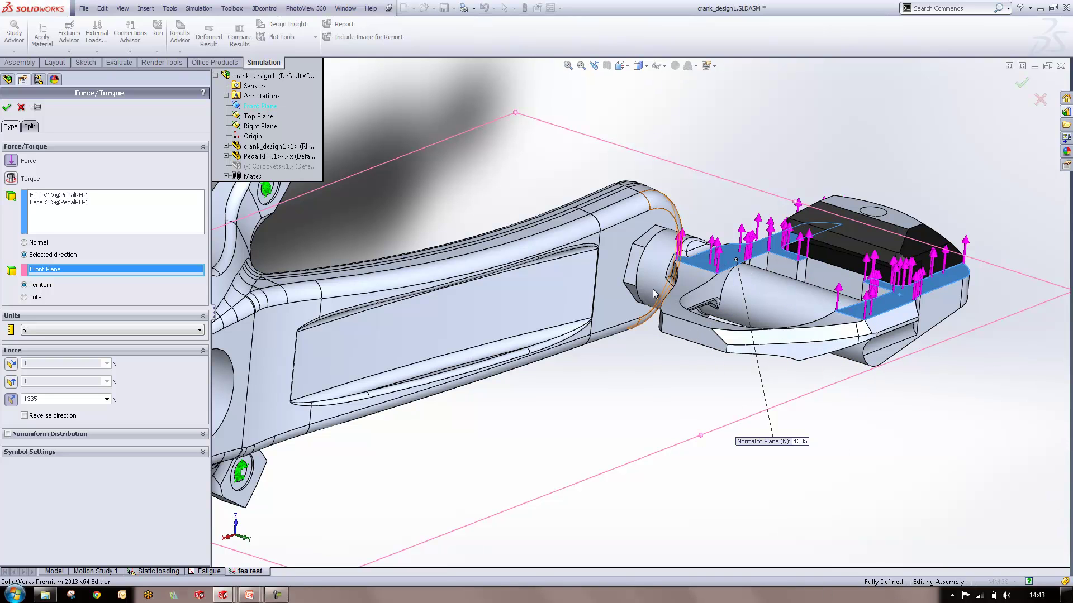
left_click(43, 418)
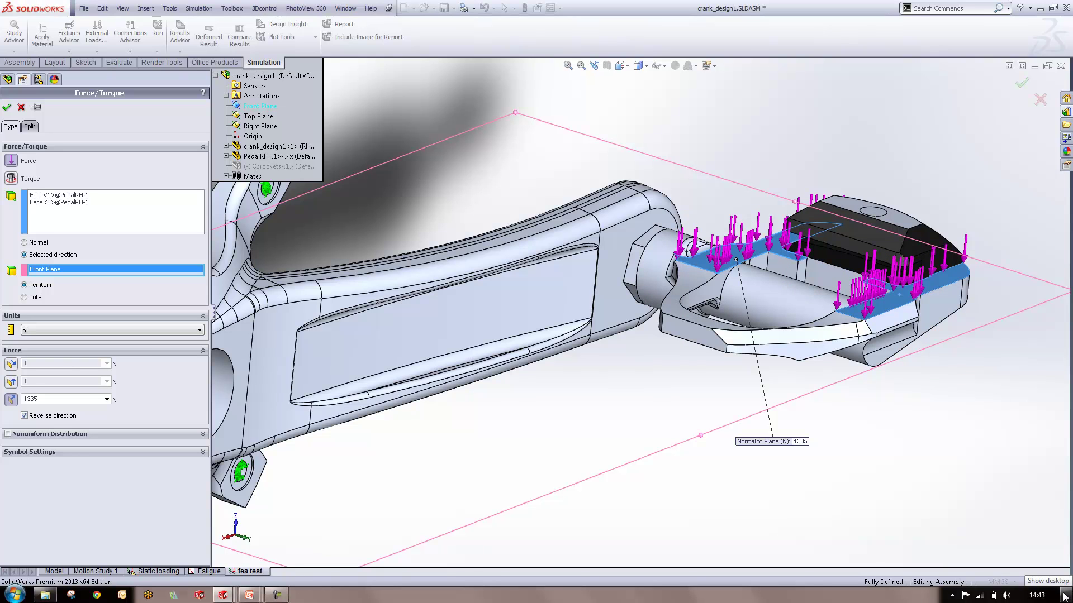
left_click(7, 106)
left_click(73, 391)
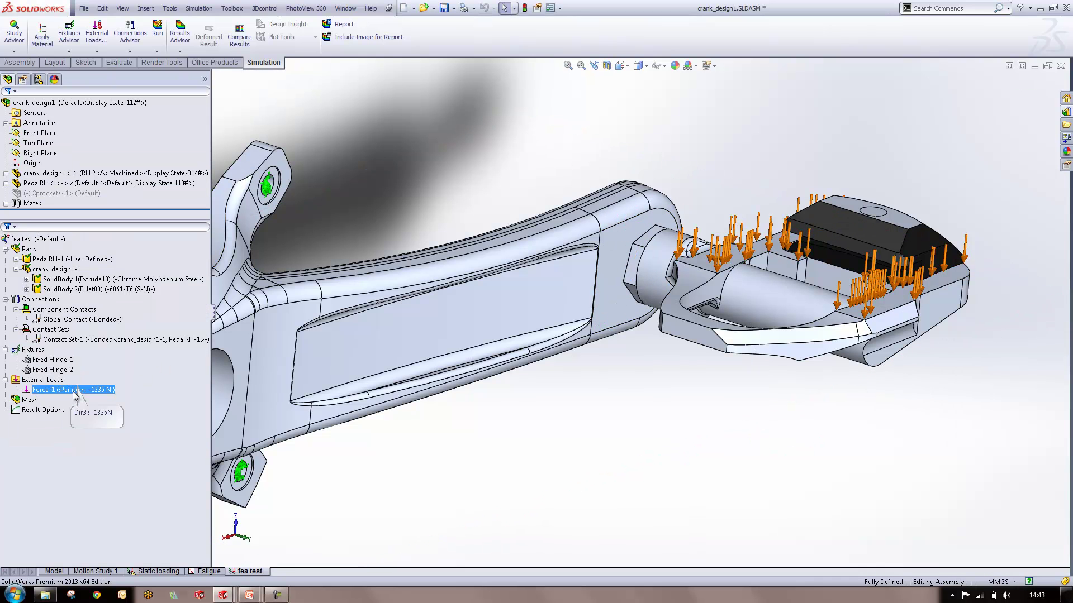
right_click(72, 391)
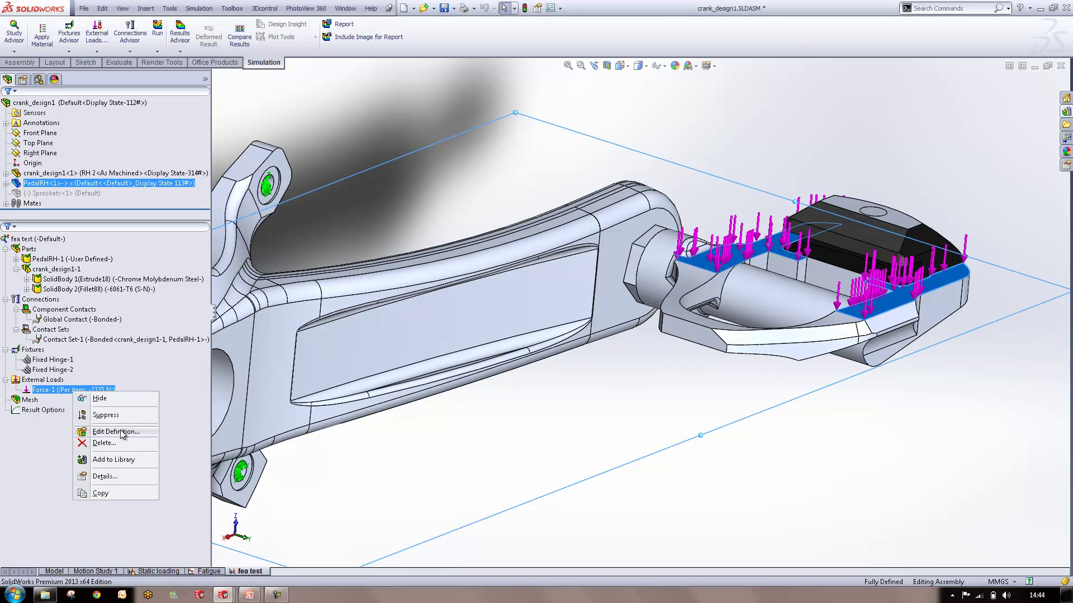
left_click(24, 490)
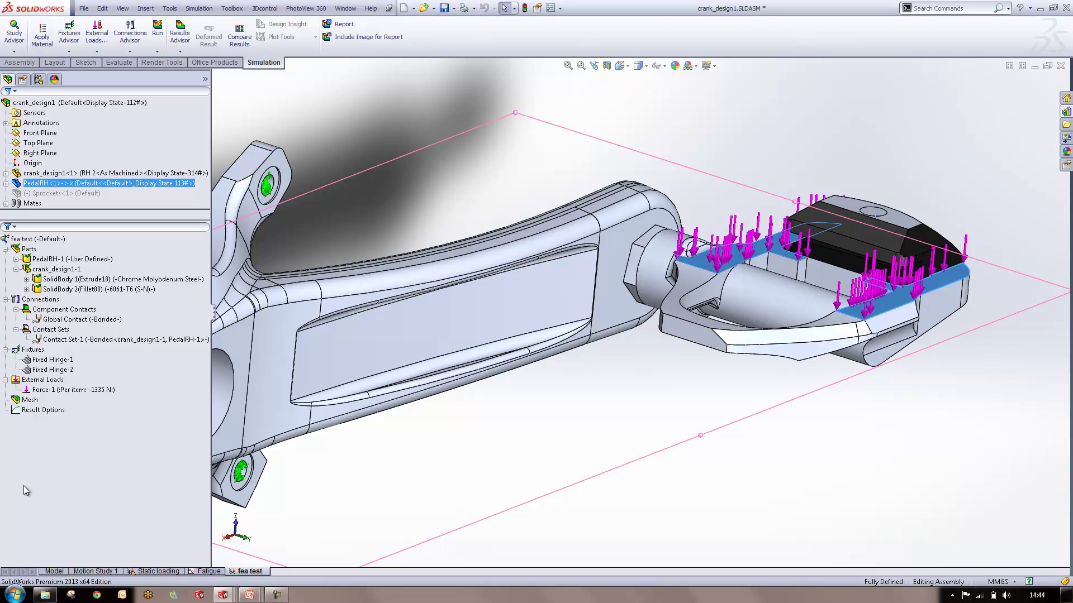
Step: Create a curvature-based mesh for the study with the default density
right_click(27, 400)
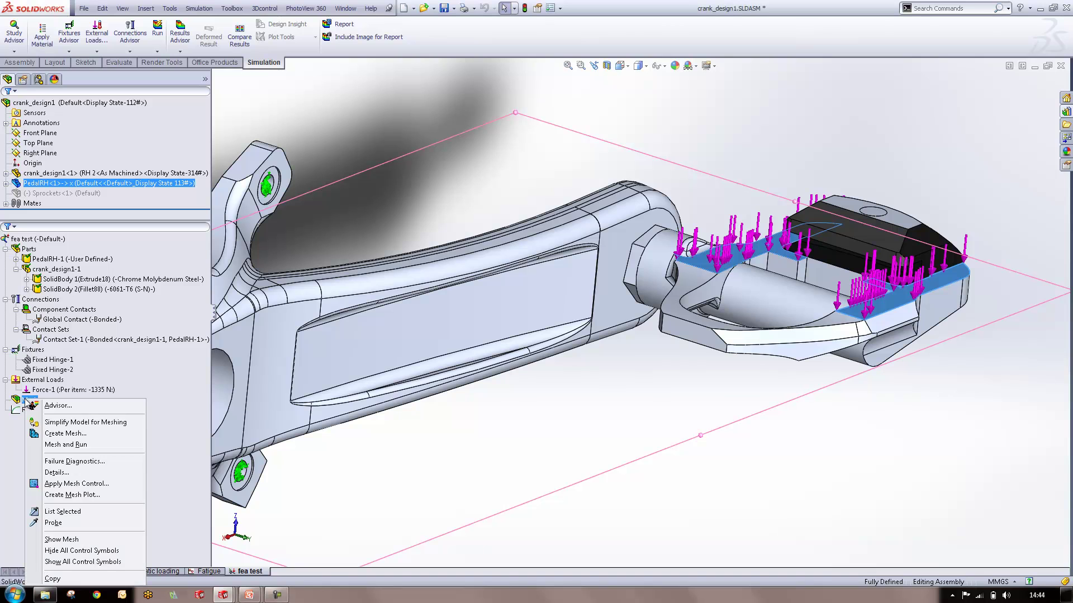
left_click(109, 434)
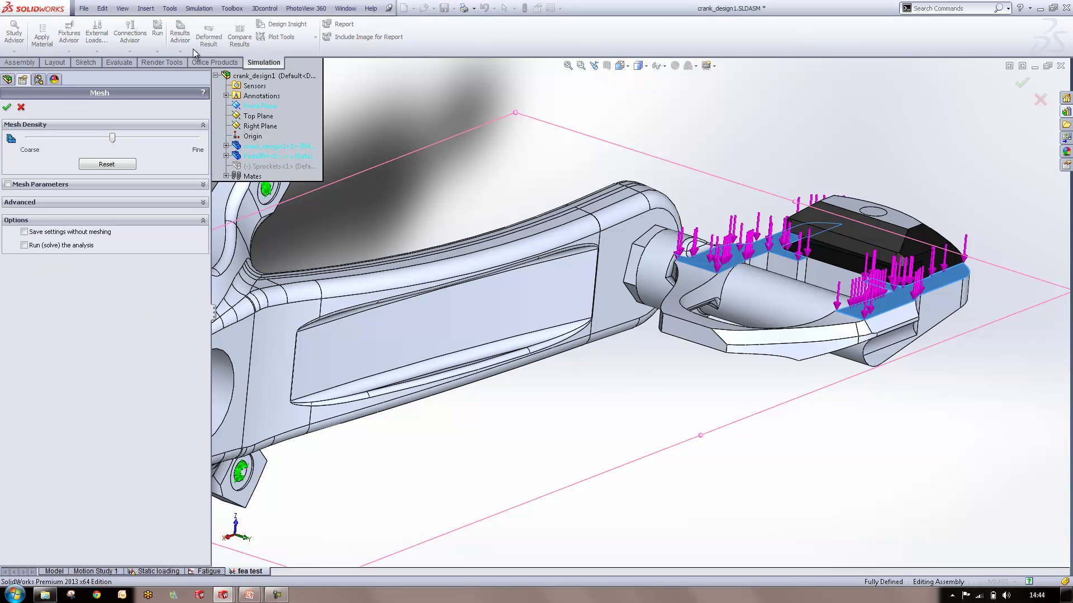
left_click(8, 184)
left_click(48, 213)
left_click(7, 107)
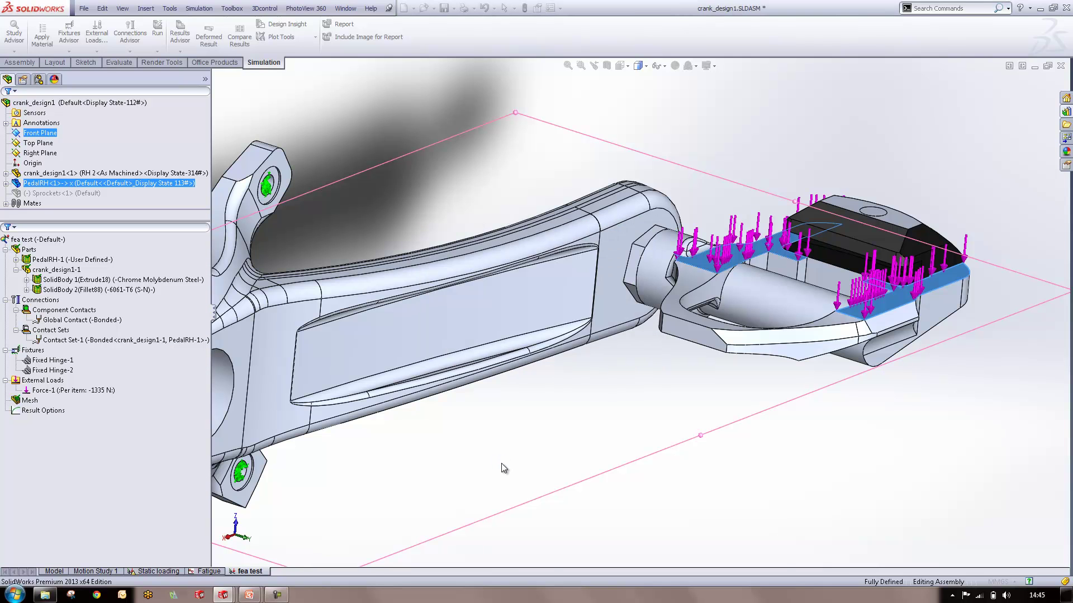
Step: Add a per-part-size mesh control to the whole pedal and set its density to the coarsest
middle_click_drag(501, 464, 406, 426)
scroll(683, 346, "down", 3)
scroll(683, 347, "down", 2)
middle_click_drag(686, 292, 706, 288)
middle_click_drag(613, 334, 950, 260)
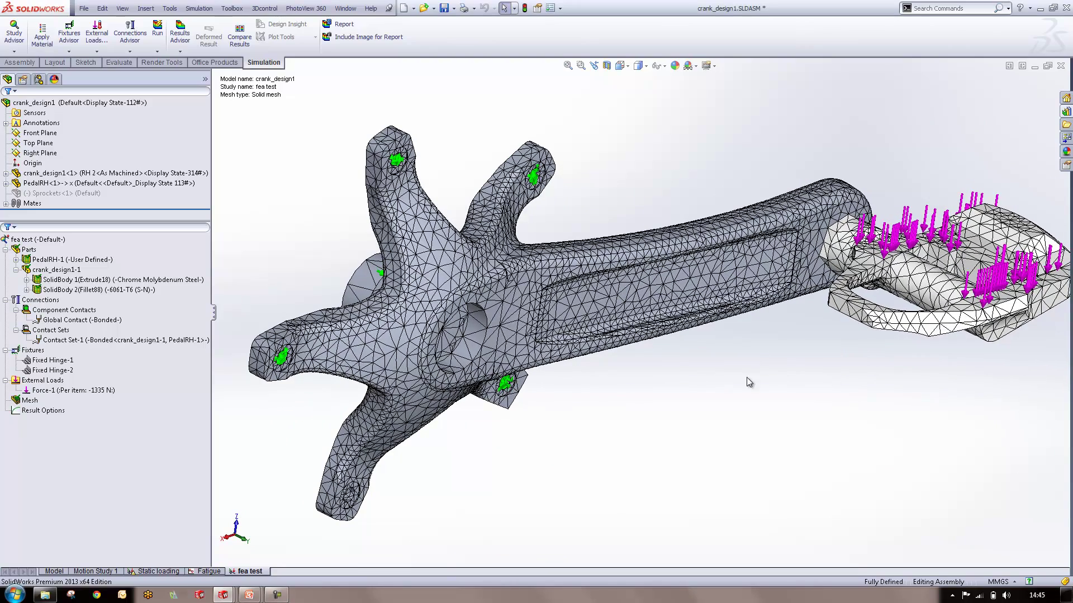
right_click(16, 401)
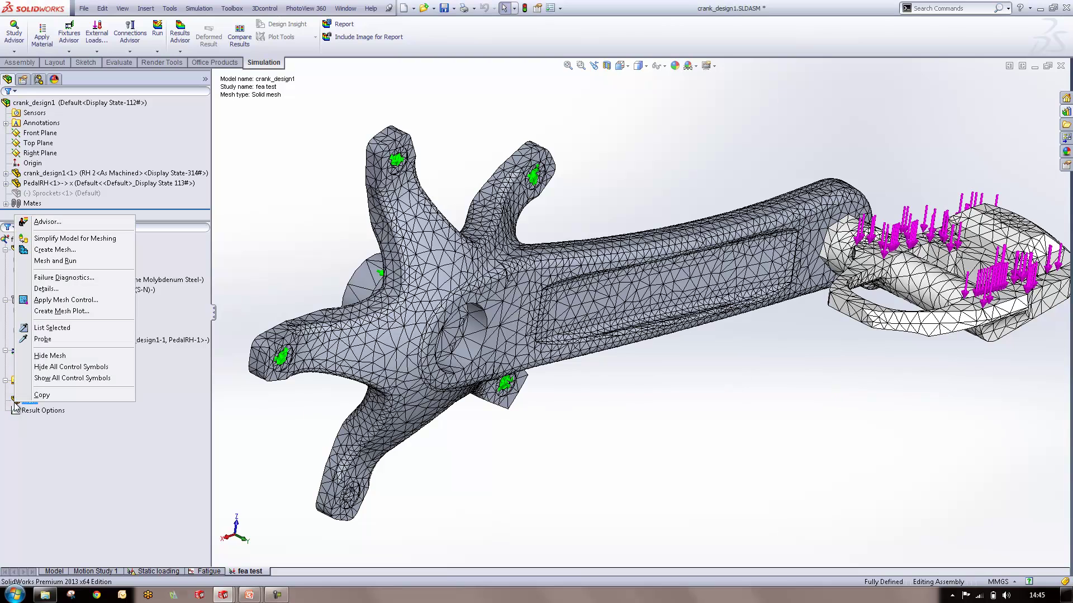
left_click(95, 301)
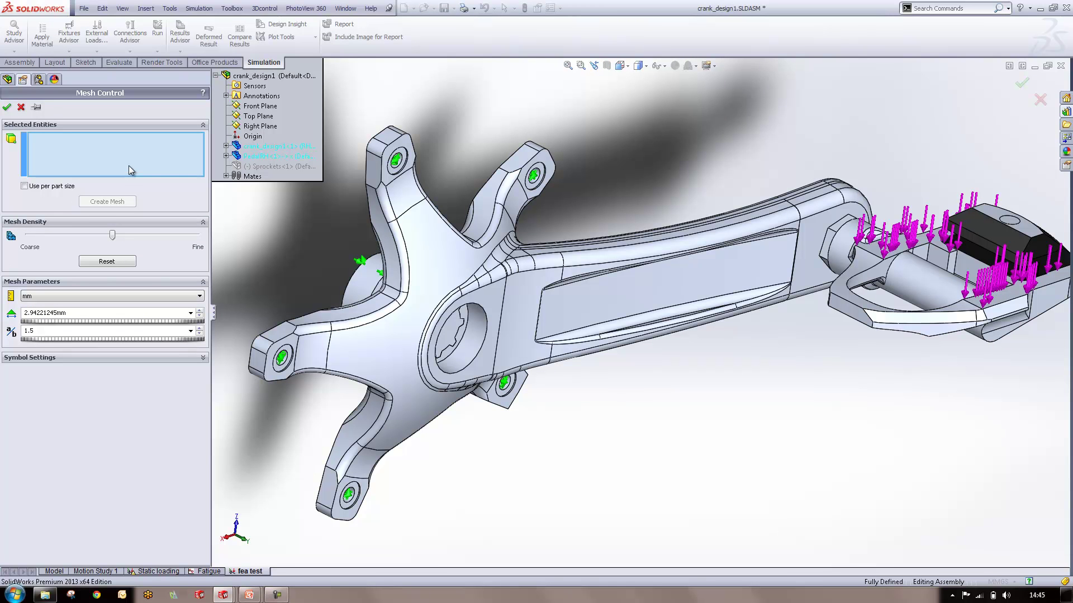
left_click(39, 186)
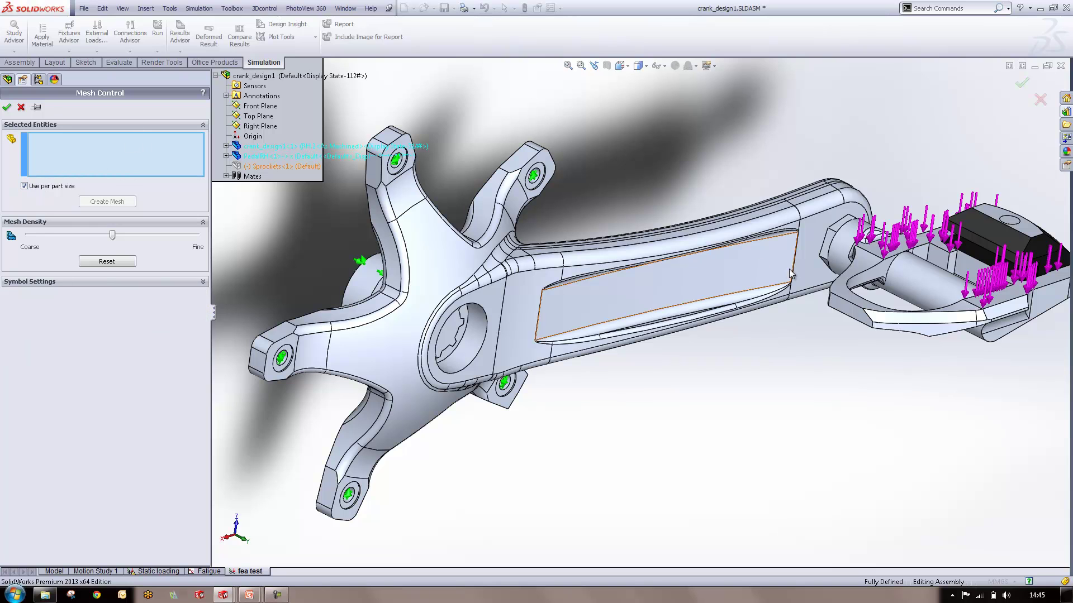
left_click(923, 291)
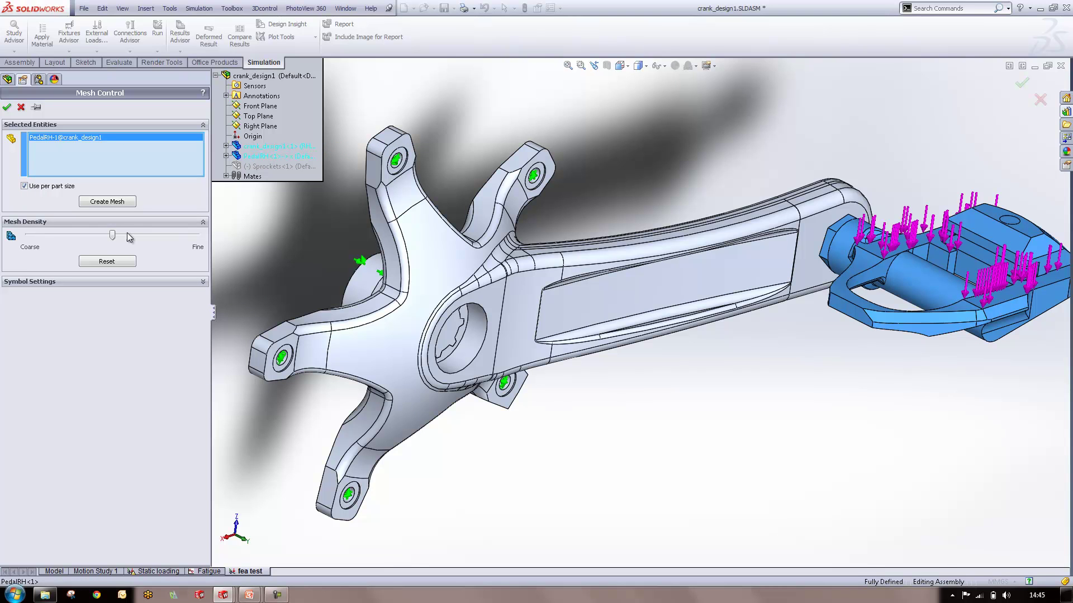
left_click_drag(112, 237, 27, 235)
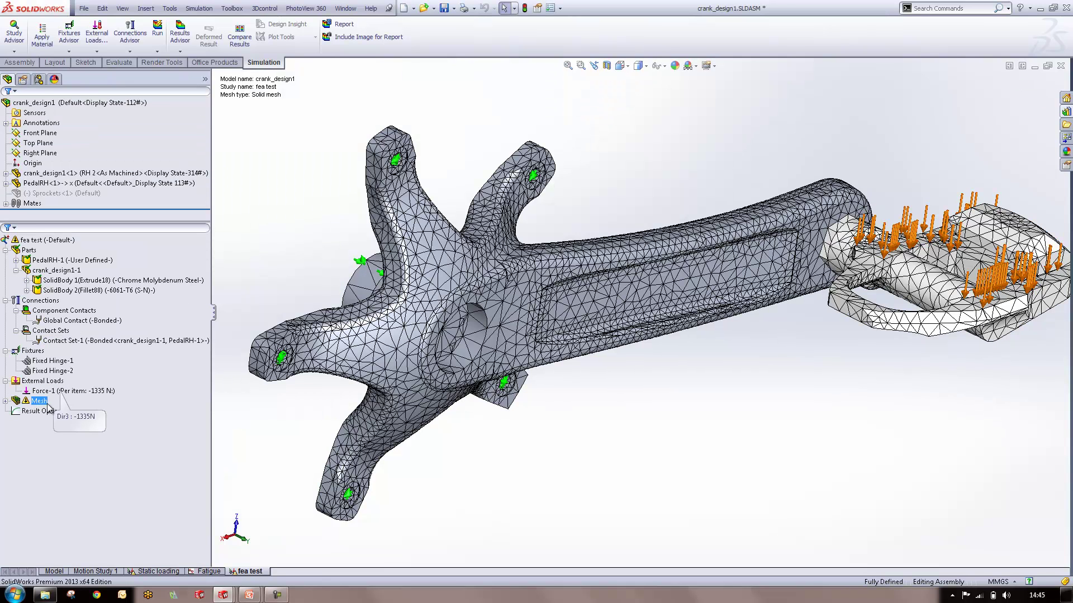
Step: Start a second mesh control and select the two long side faces of the recess in the crank arm's outer side
left_click(36, 401)
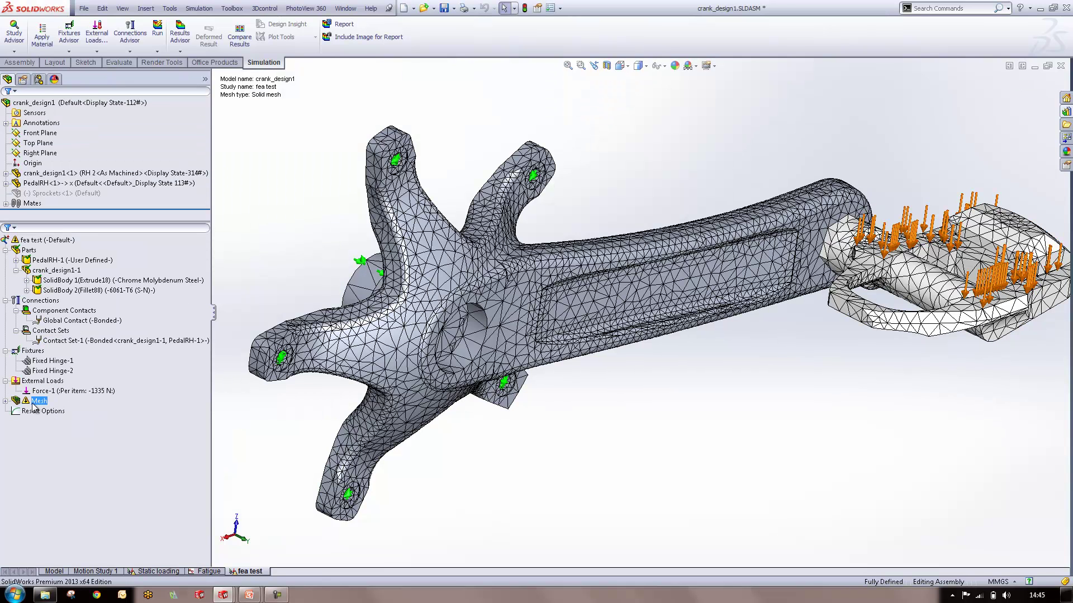
left_click(6, 401)
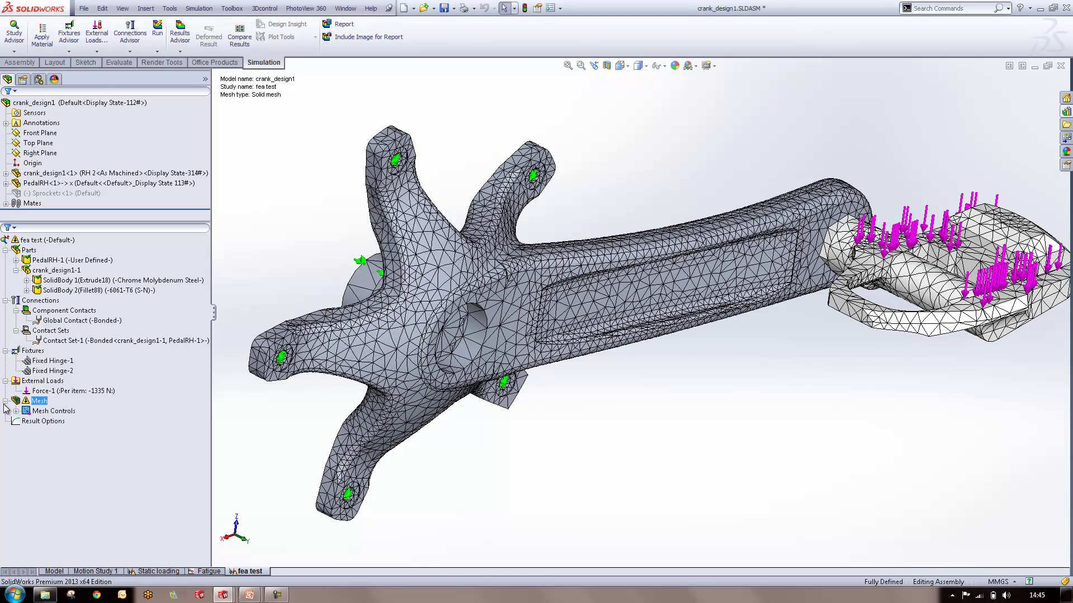
left_click(15, 412)
right_click(38, 412)
left_click(55, 420)
scroll(664, 313, "down", 5)
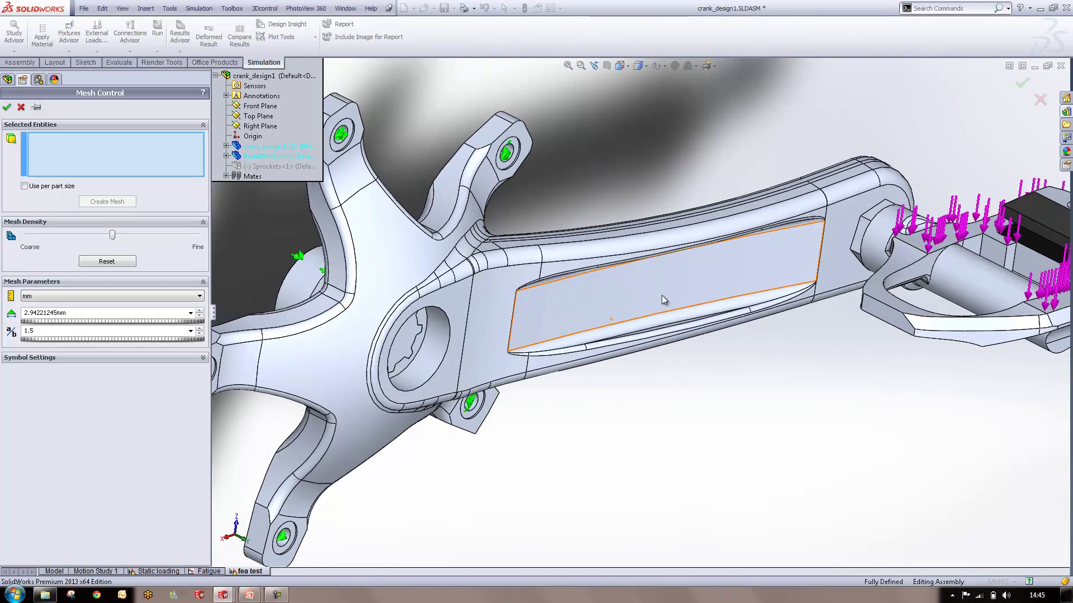
middle_click_drag(632, 323, 612, 341)
left_click(612, 210)
left_click(613, 337)
Step: Add the four fillet faces where the neighbouring spider arms join the crank arm, two on each side, to the mesh control
scroll(694, 173, "up", 3)
middle_click_drag(694, 173, 557, 296)
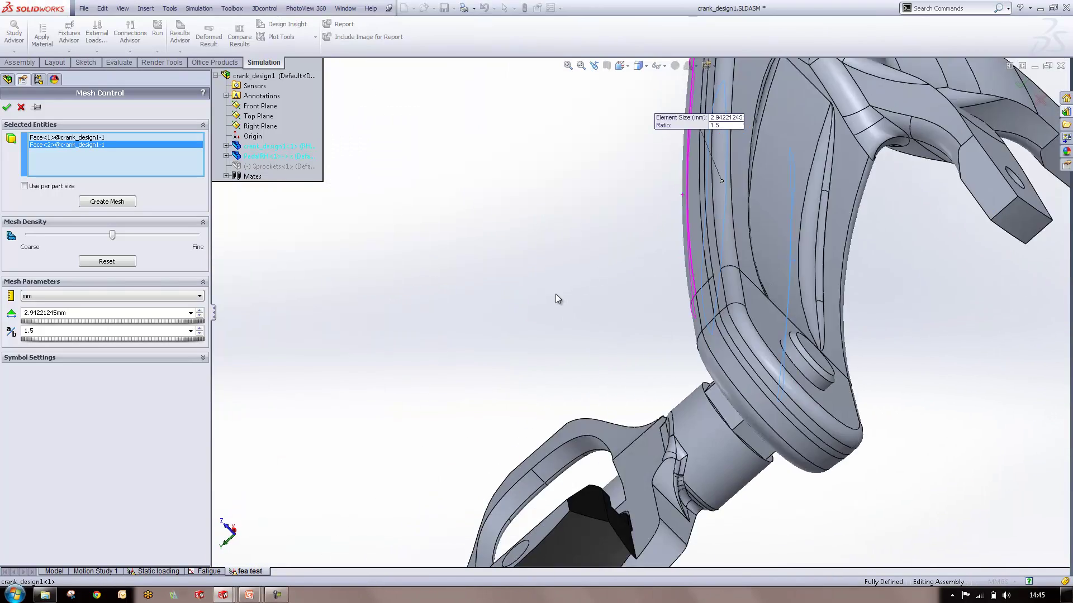
scroll(557, 296, "up", 3)
scroll(672, 153, "down", 5)
left_click(695, 196)
left_click(676, 191)
middle_click_drag(725, 284, 832, 298)
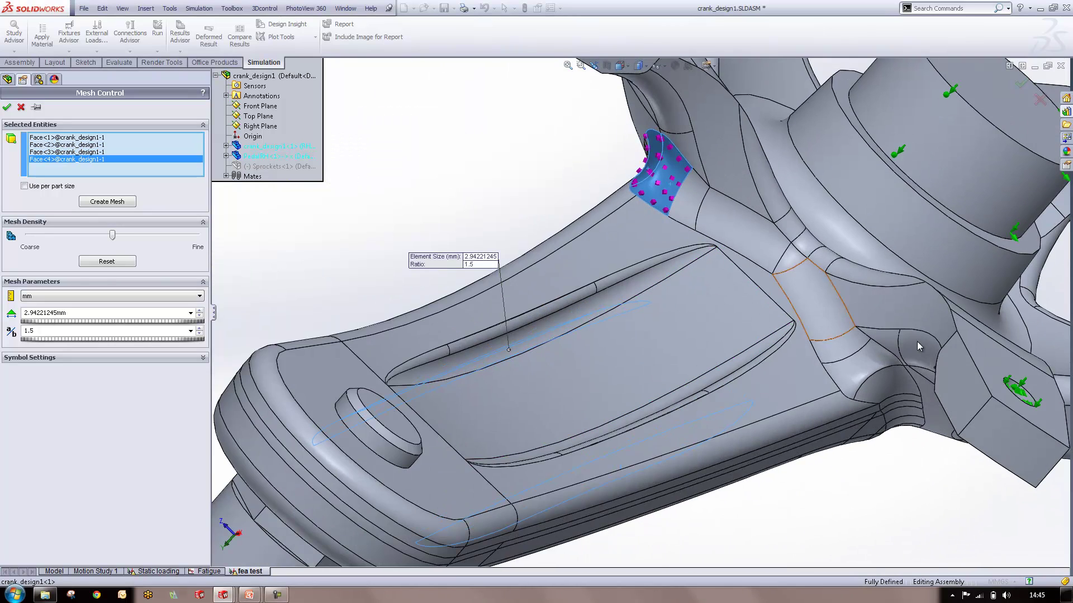
left_click(892, 378)
left_click(870, 373)
middle_click_drag(575, 373, 751, 273)
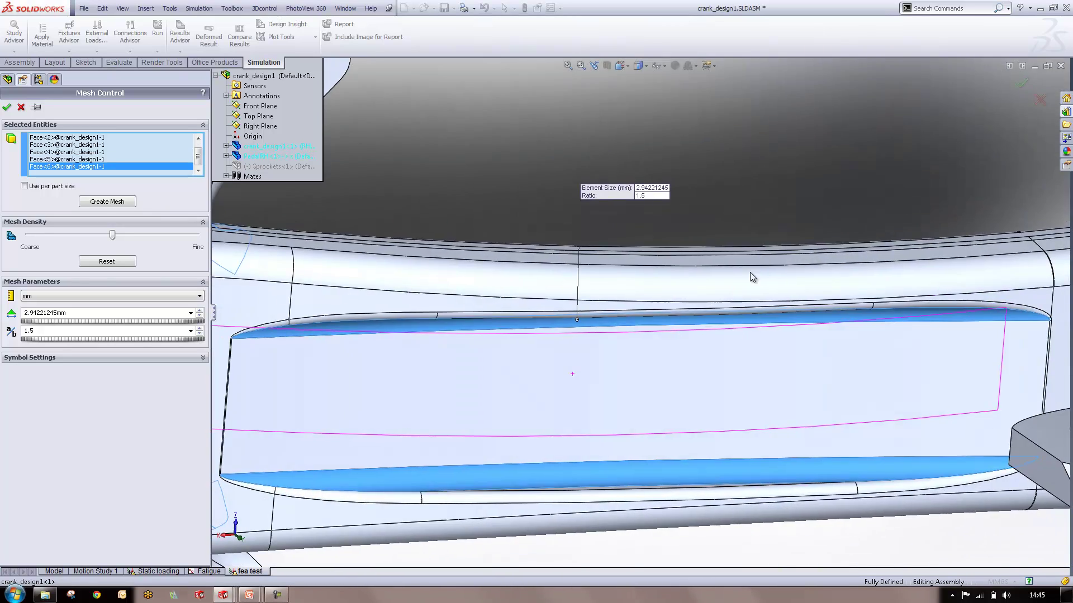
scroll(751, 273, "up", 3)
scroll(469, 294, "up", 3)
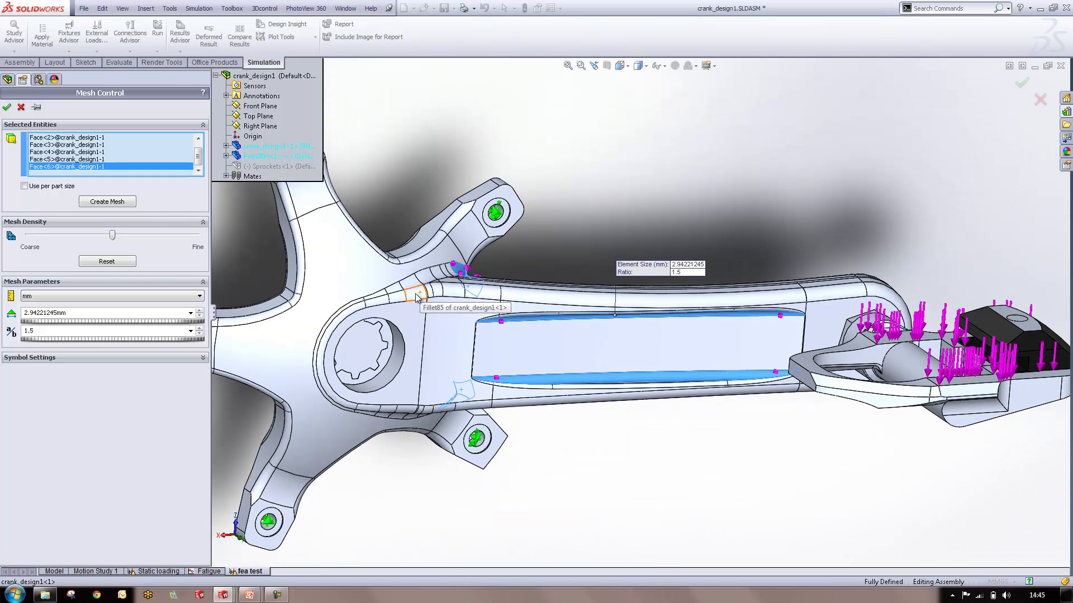
Step: Set the element size of the six-face mesh control to 0.889 mm and apply it
double_click(45, 313)
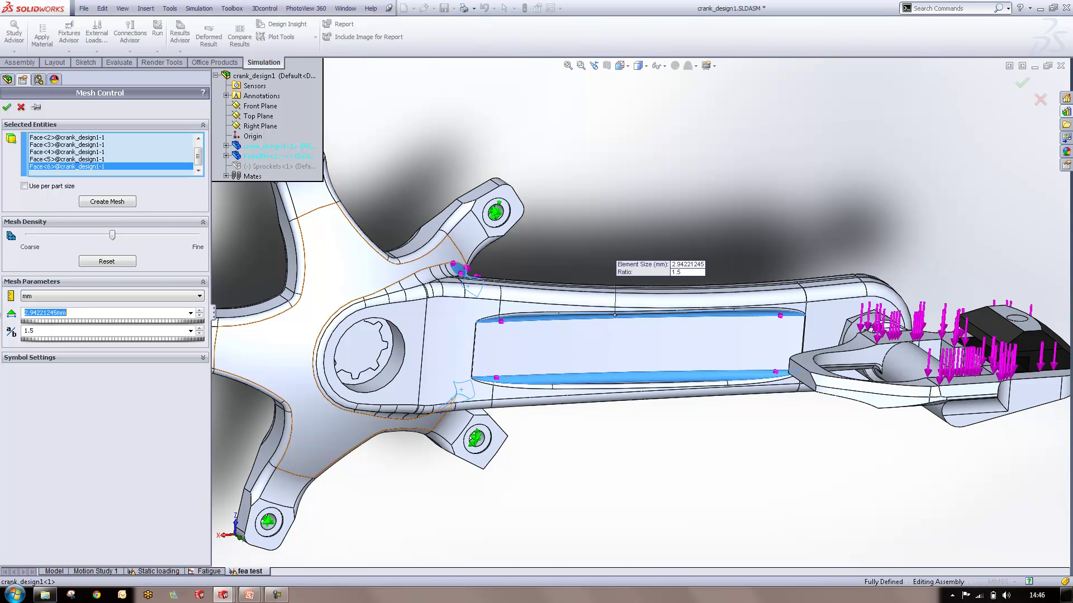
type("0.889")
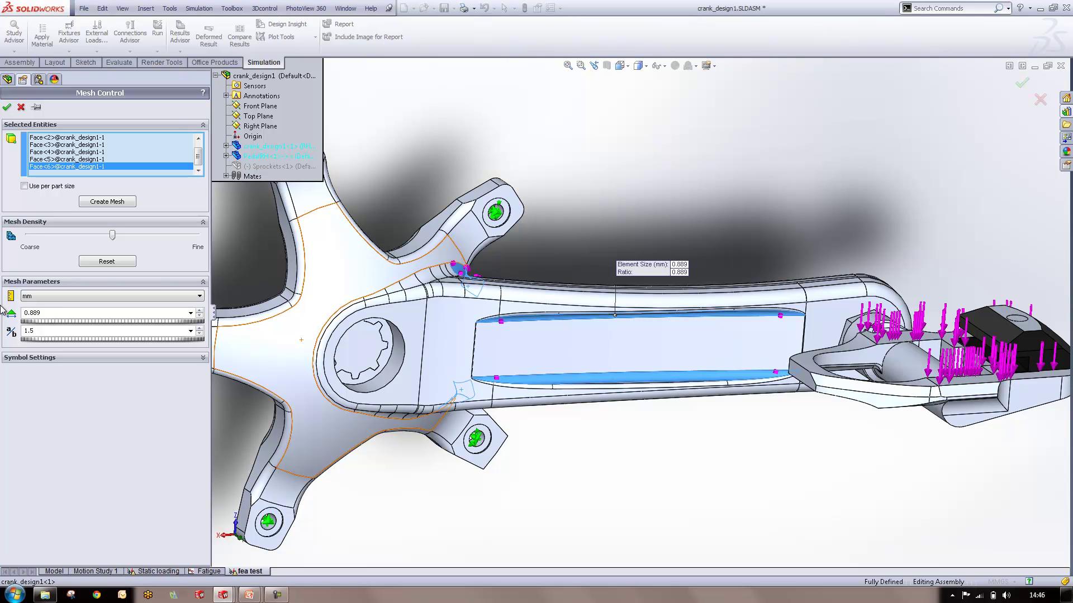
key("Return")
left_click(7, 107)
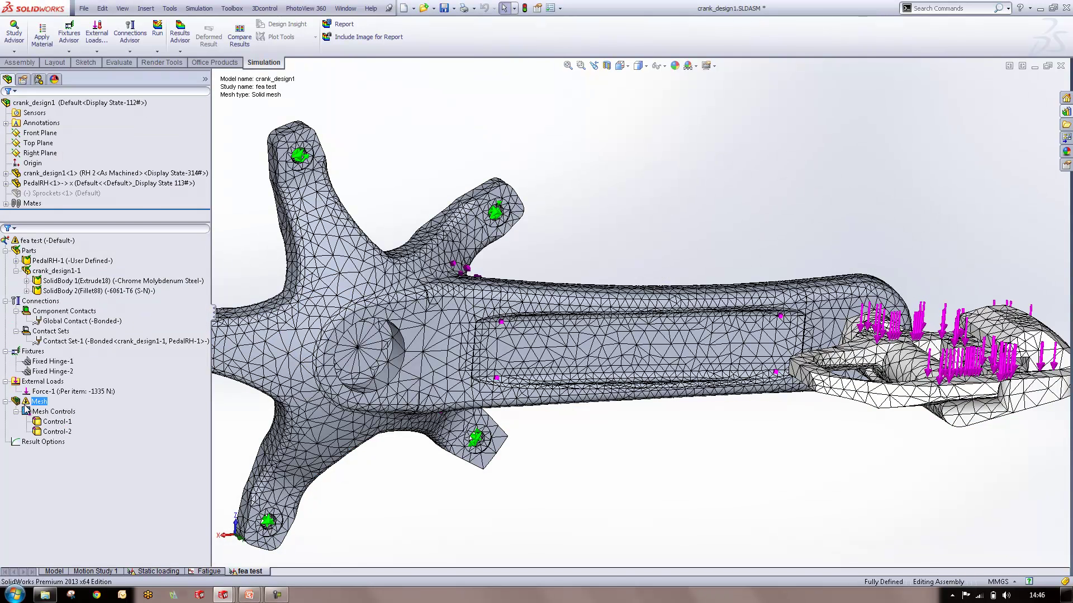
Step: Remesh the crank assembly with the curvature-based settings so that both mesh controls are included
right_click(25, 406)
left_click(34, 258)
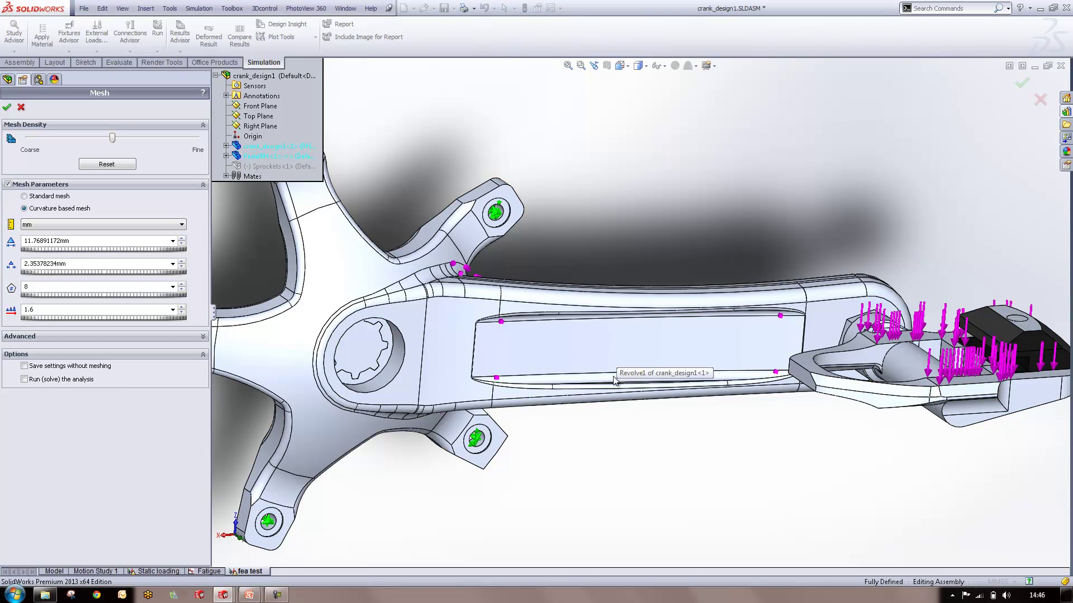
left_click(7, 107)
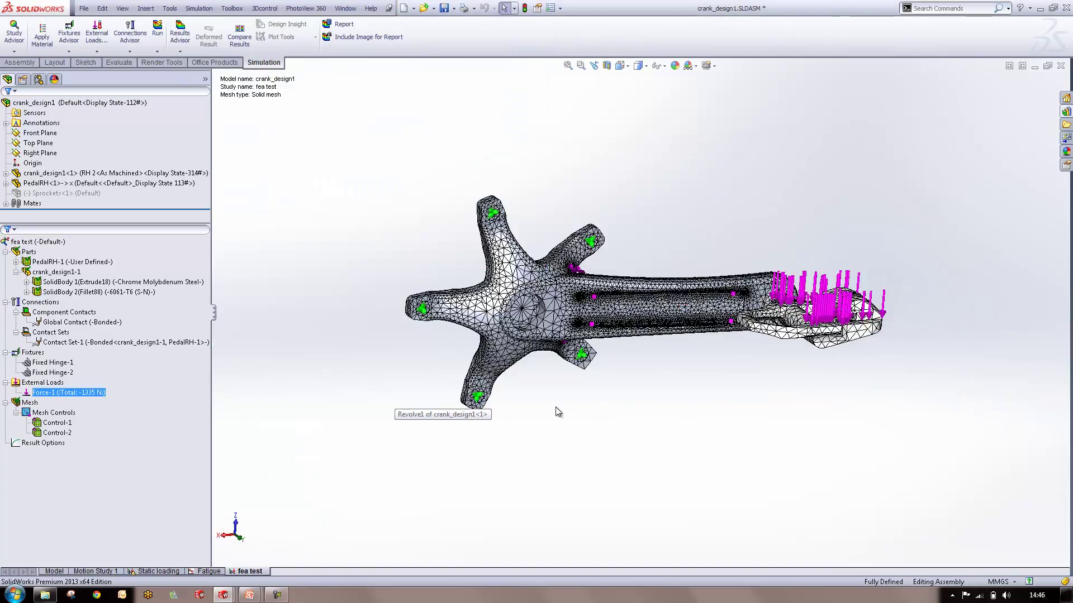
Step: Inspect the refined mesh around the crank arm's recess, then run the study and expand the solver details
scroll(684, 340, "down", 5)
middle_click_drag(741, 267, 765, 306)
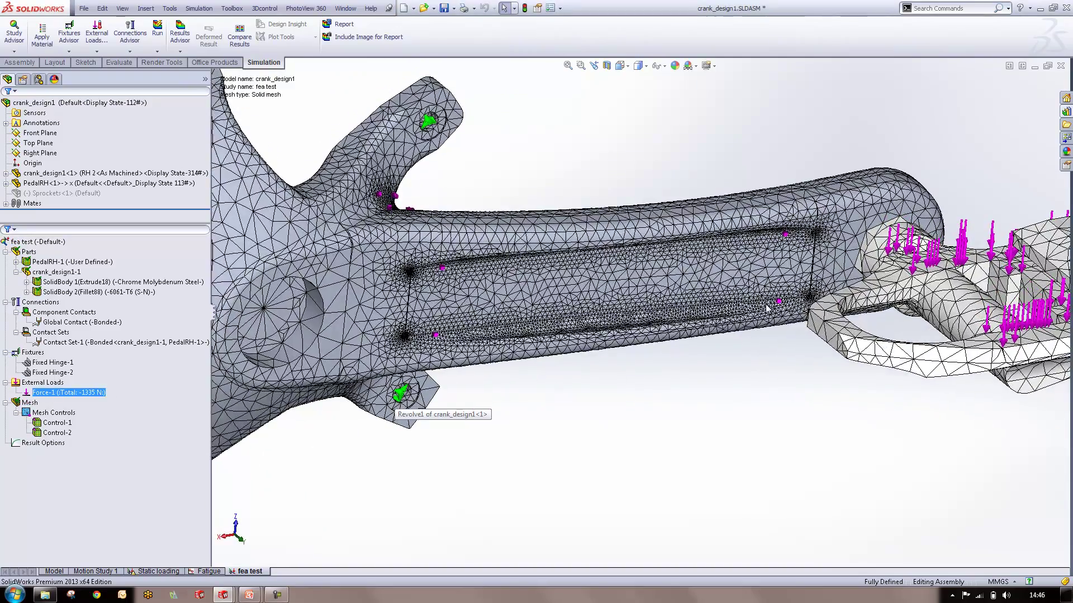
middle_click_drag(569, 318, 721, 399)
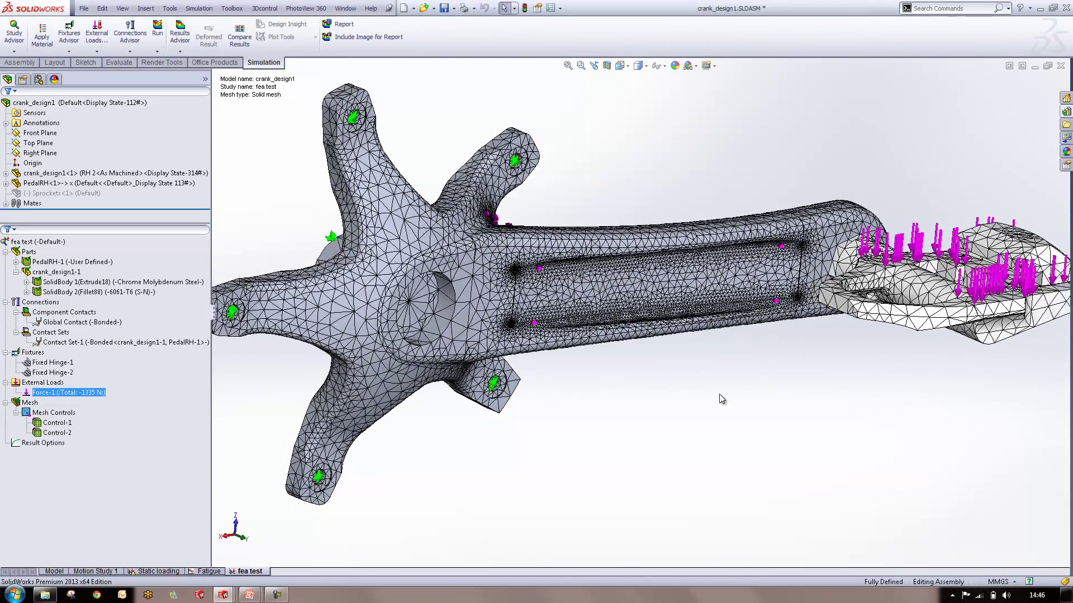
left_click(158, 32)
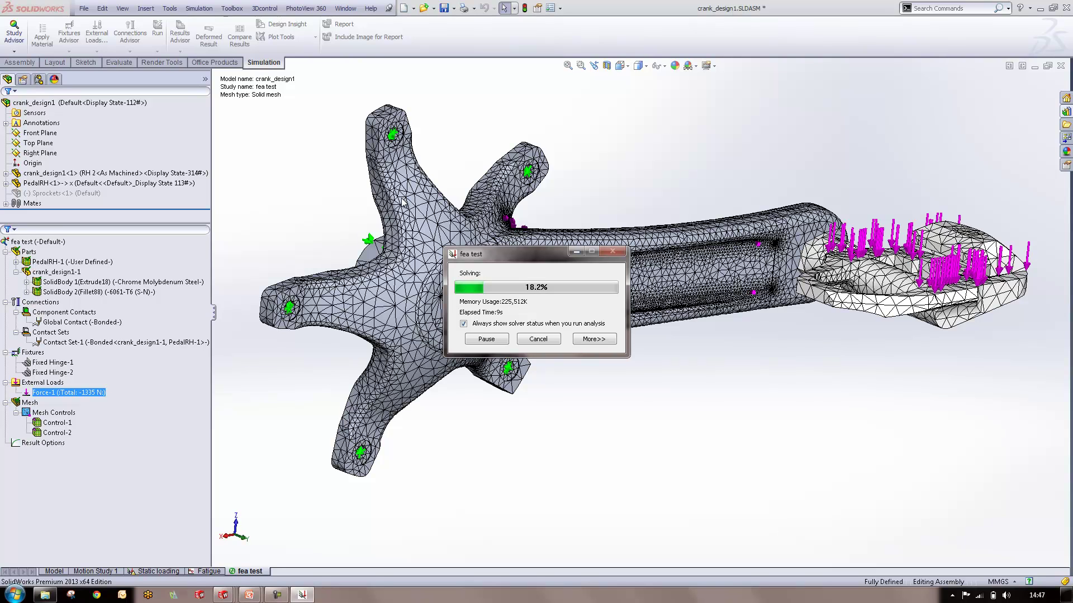
left_click(600, 339)
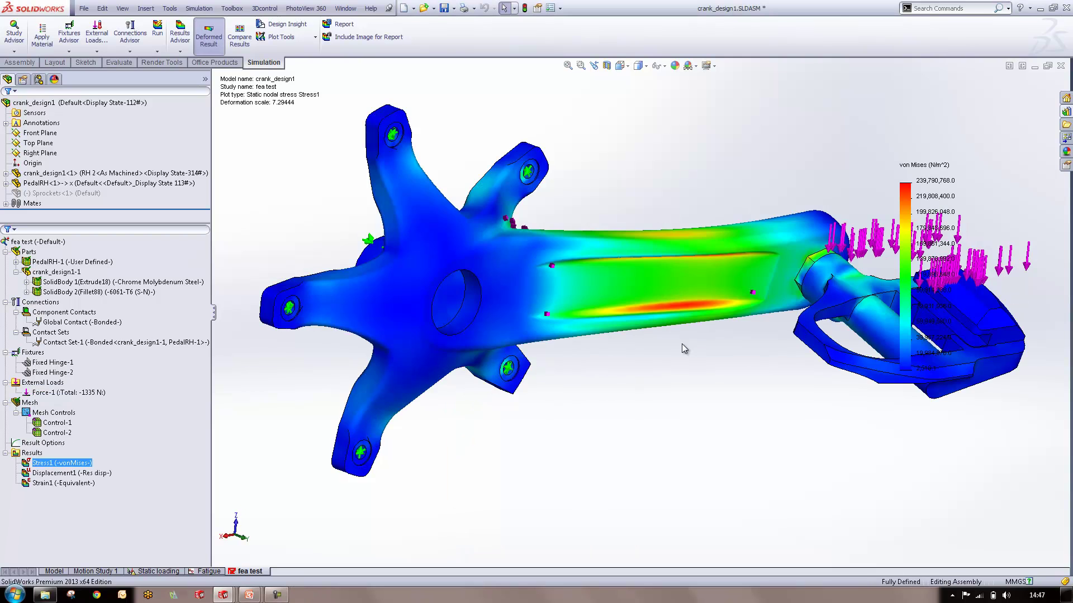
Step: Hide the simulation symbols for fixtures, loads and mesh controls on the von Mises stress plot
scroll(682, 344, "up", 3)
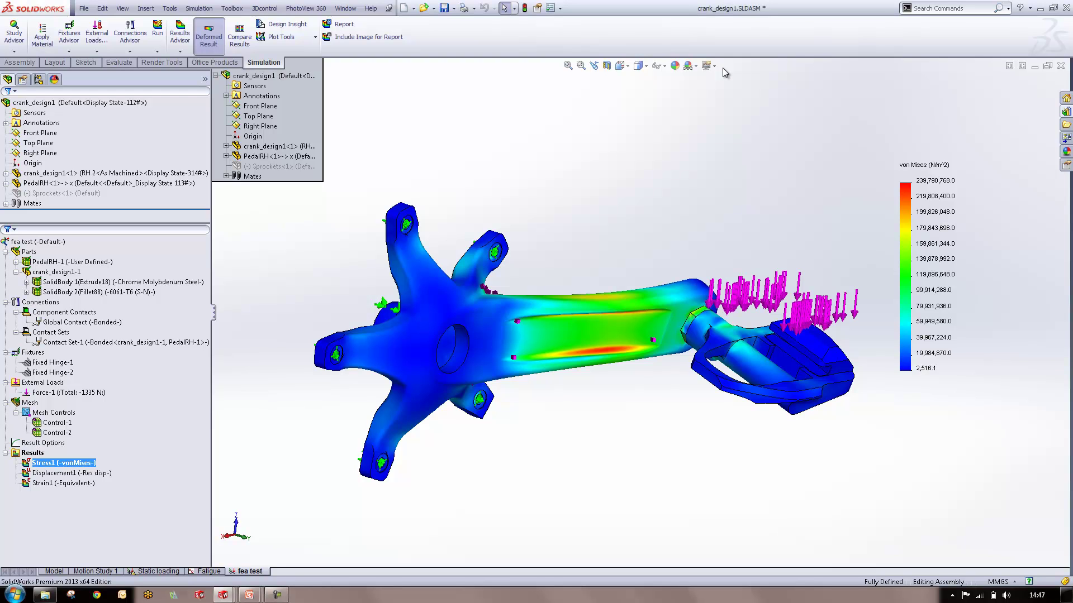
left_click(661, 66)
left_click(669, 221)
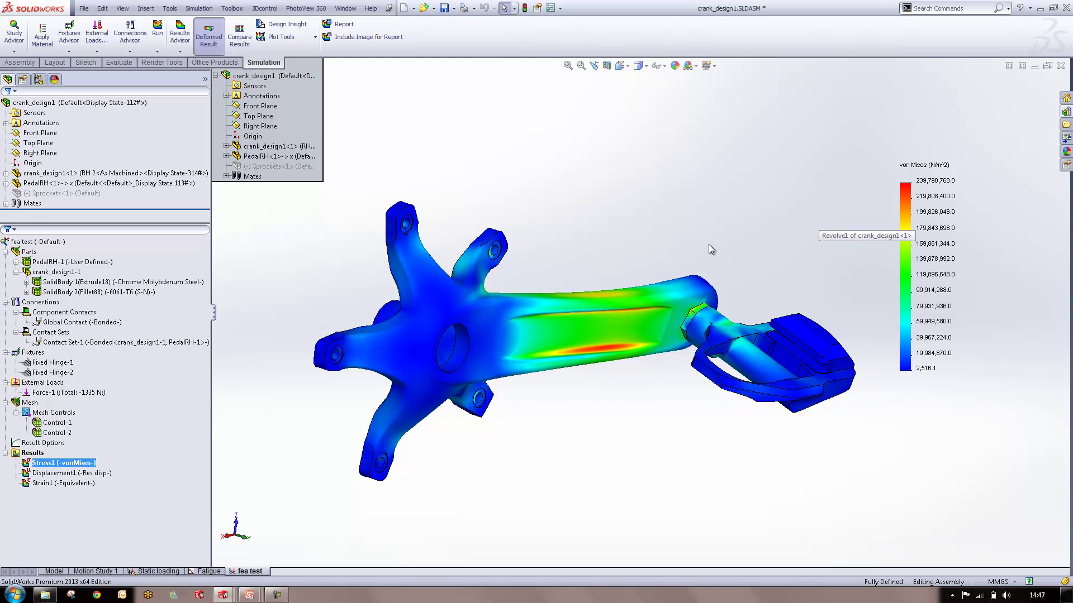
scroll(708, 244, "down", 2)
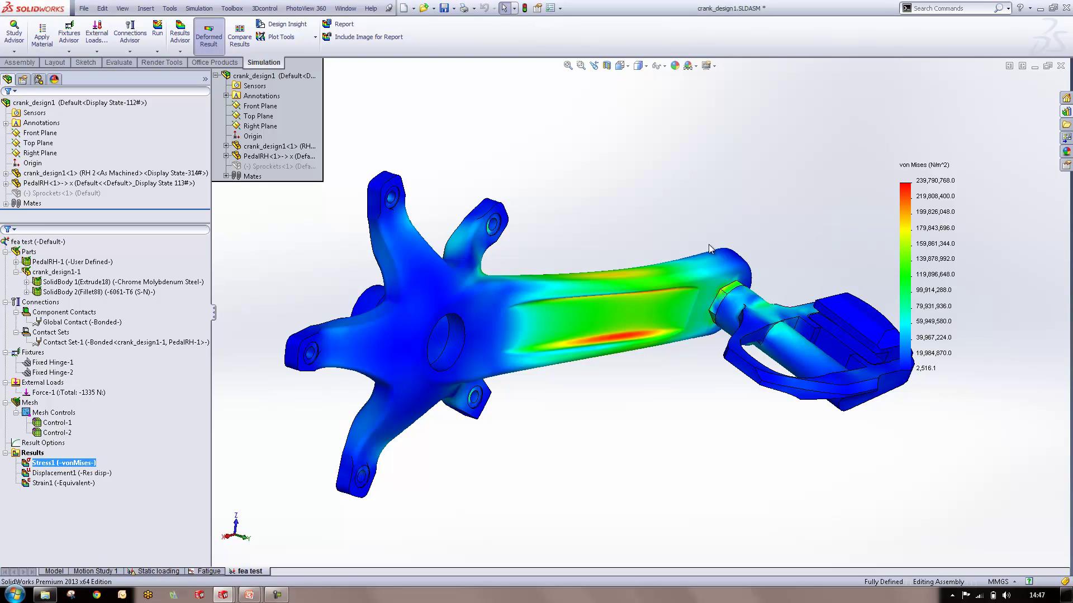
scroll(706, 235, "up", 2)
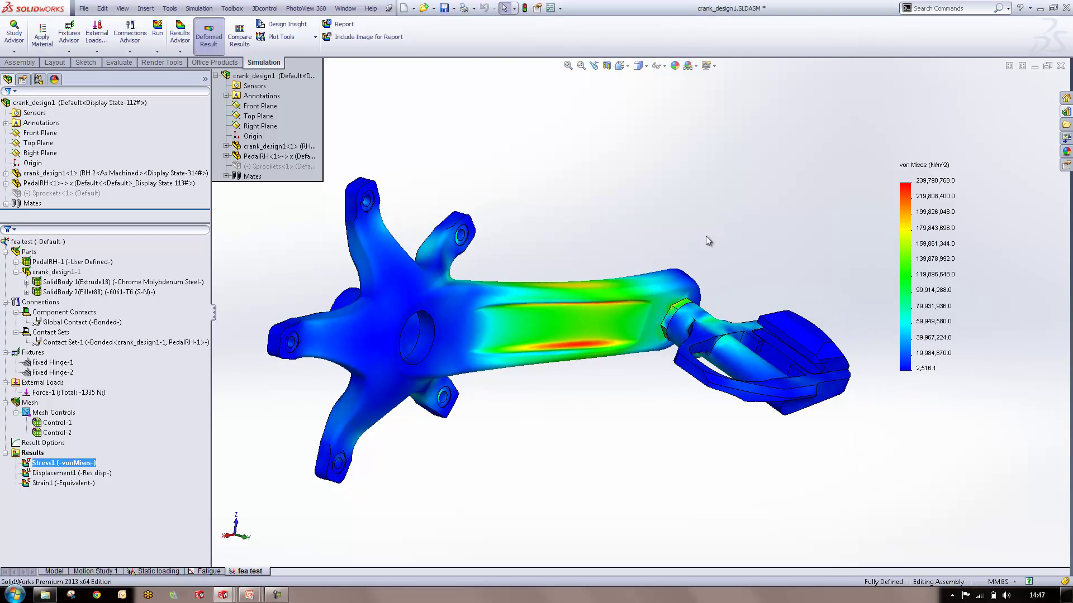
Step: Animate the deformation of the von Mises stress plot, watch the crank arm flex, and close the animation
middle_click_drag(608, 384, 642, 369)
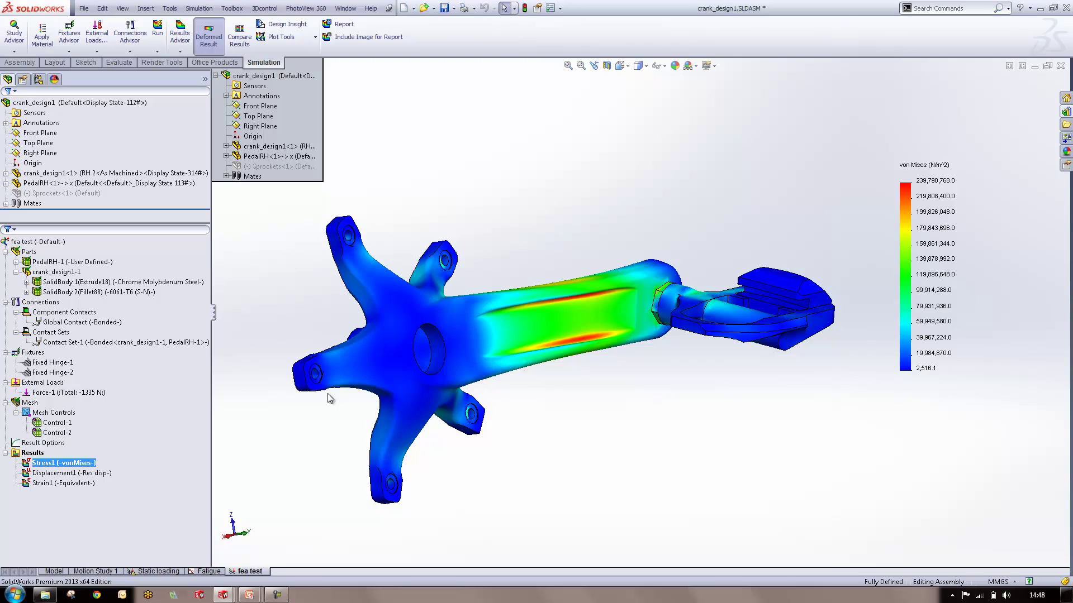
right_click(48, 467)
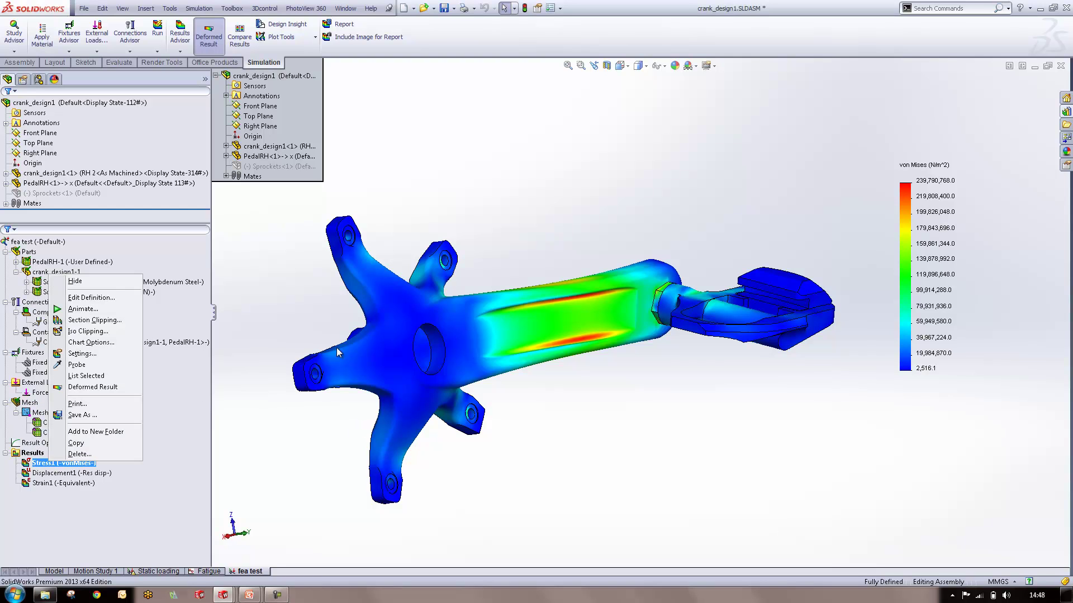
left_click(83, 309)
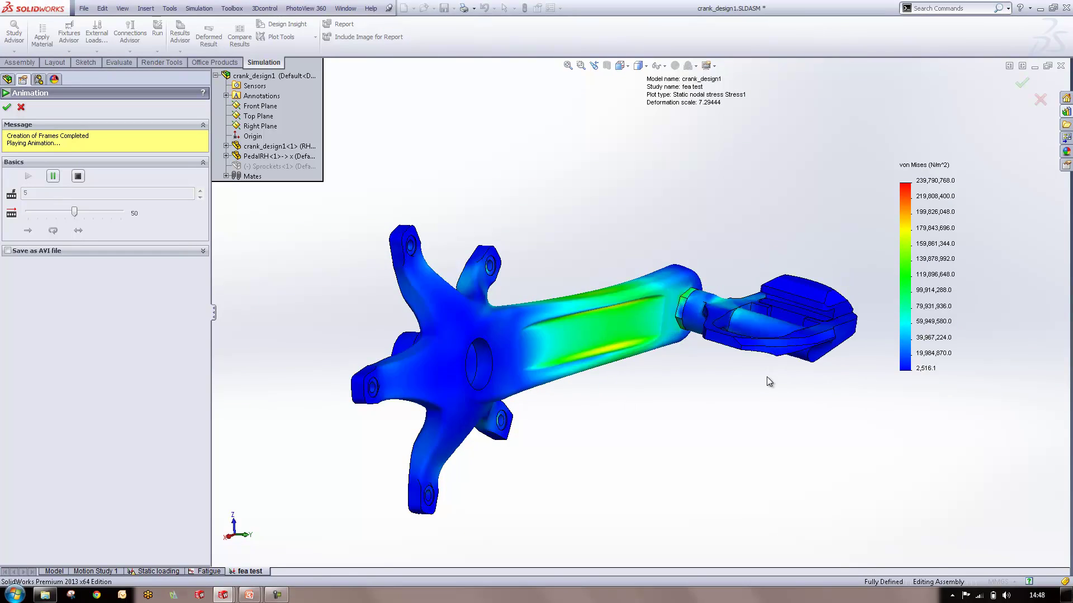
left_click(21, 107)
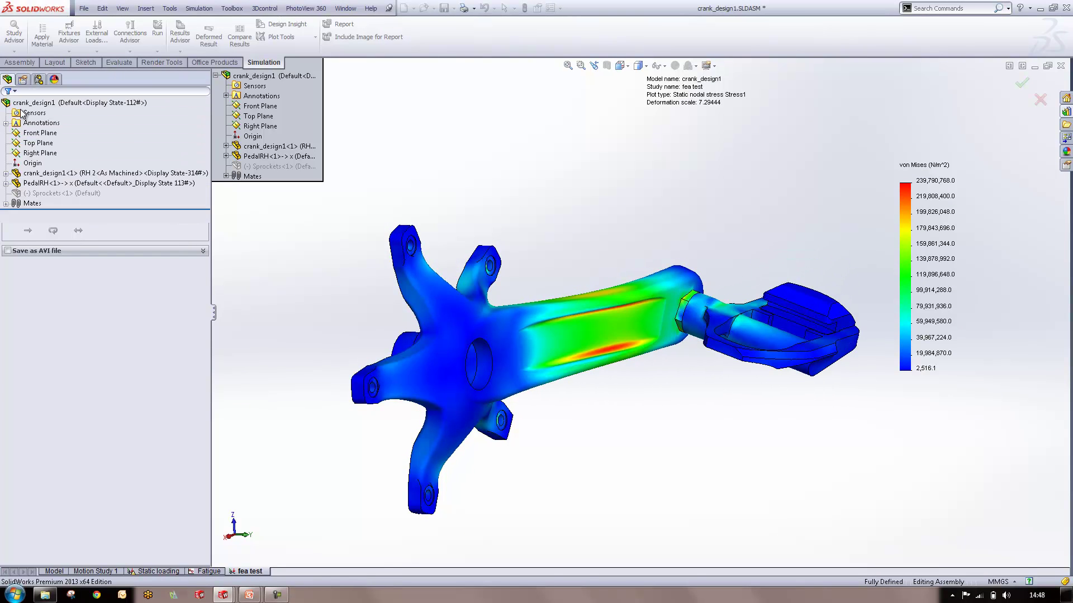
Step: Section-clip the stress plot on the Front Plane at about -3.1 mm with the section plane hidden, and examine the cut crank arm
right_click(76, 466)
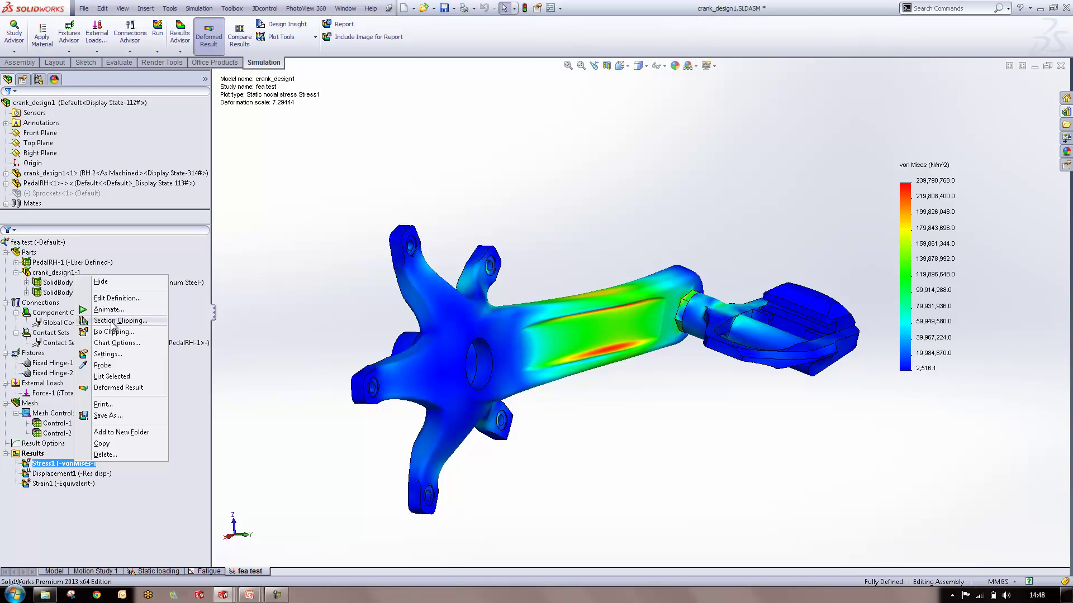
left_click(113, 322)
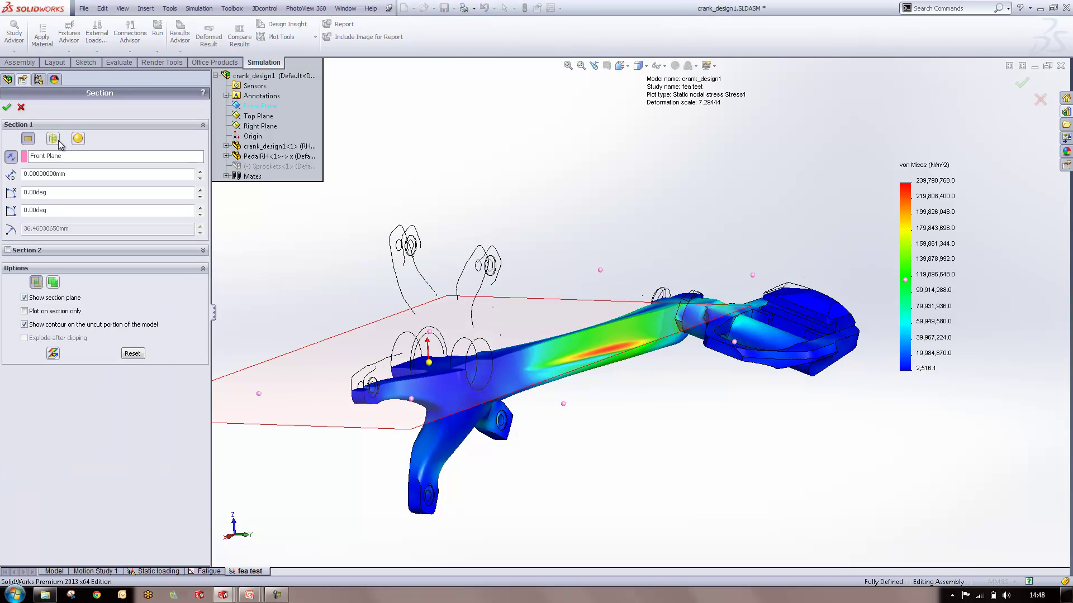
middle_click_drag(660, 246, 648, 268)
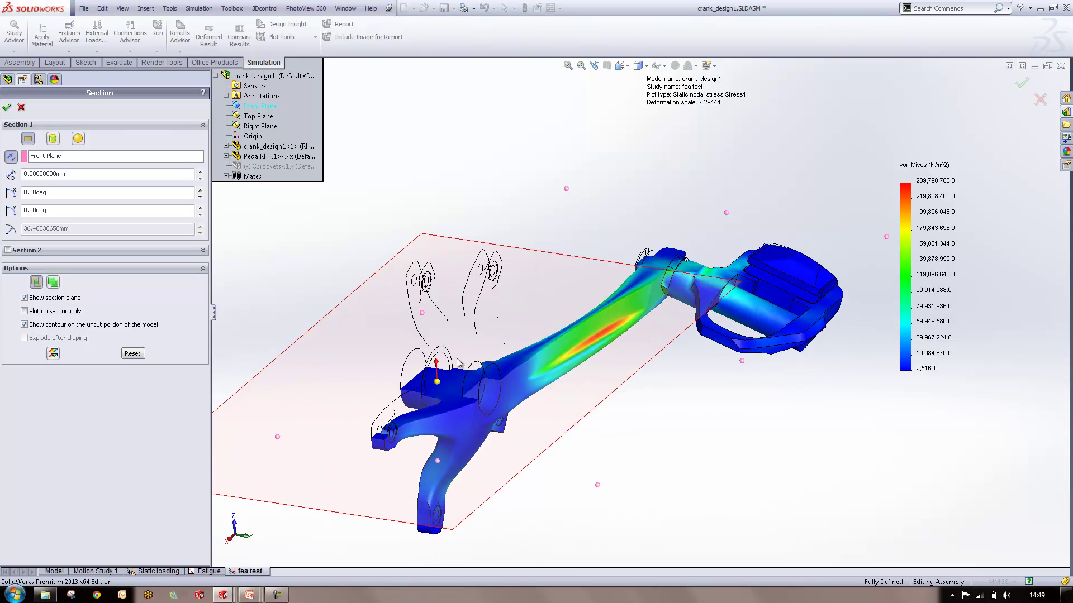
left_click_drag(439, 363, 437, 385)
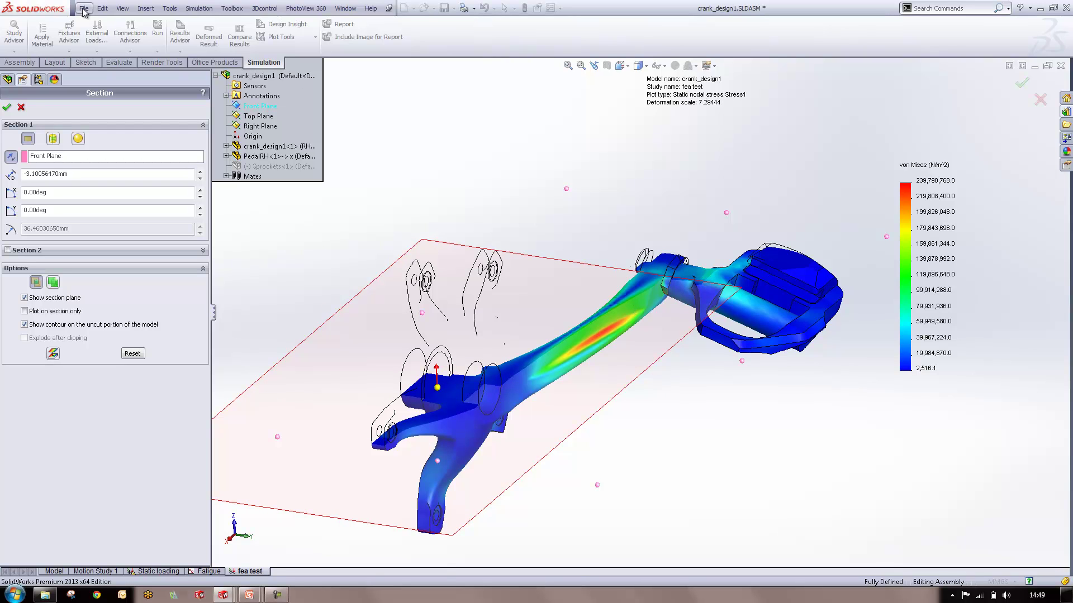
left_click(25, 298)
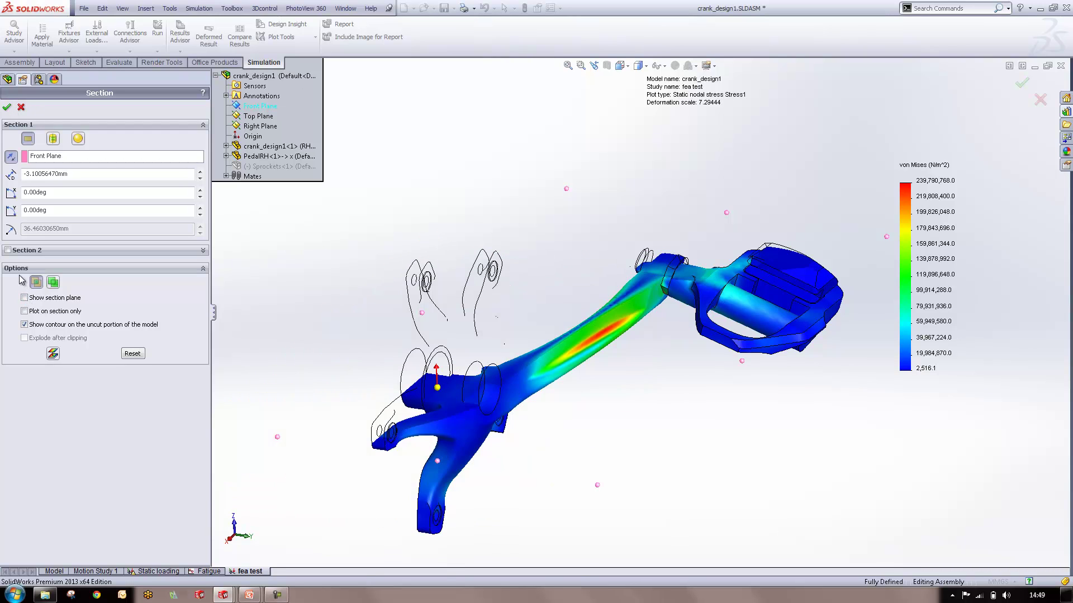
left_click(7, 107)
scroll(551, 377, "down", 10)
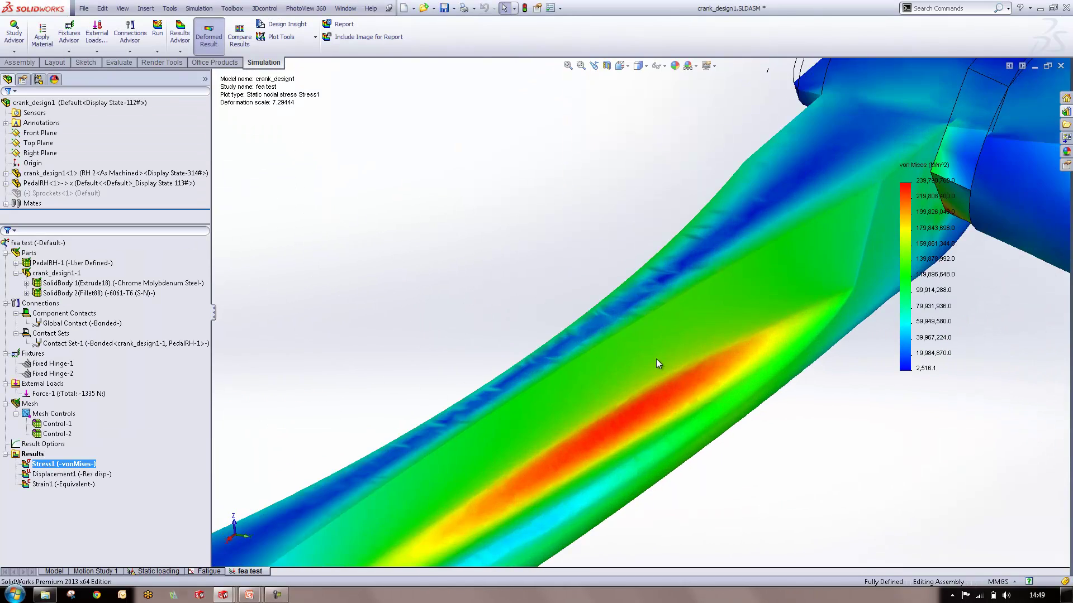
scroll(595, 486, "up", 10)
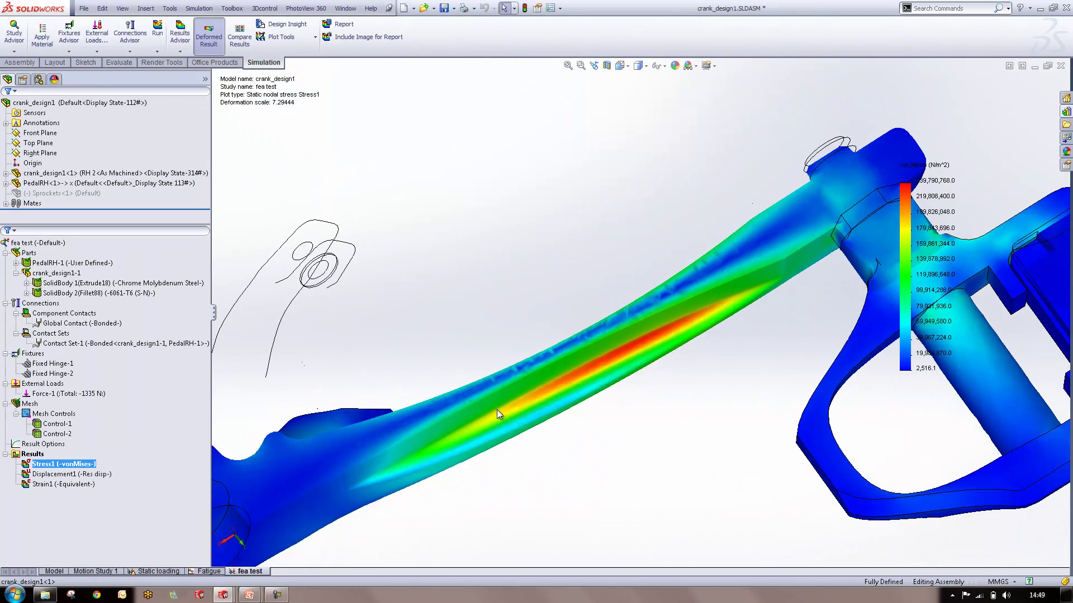
middle_click_drag(428, 464, 439, 330)
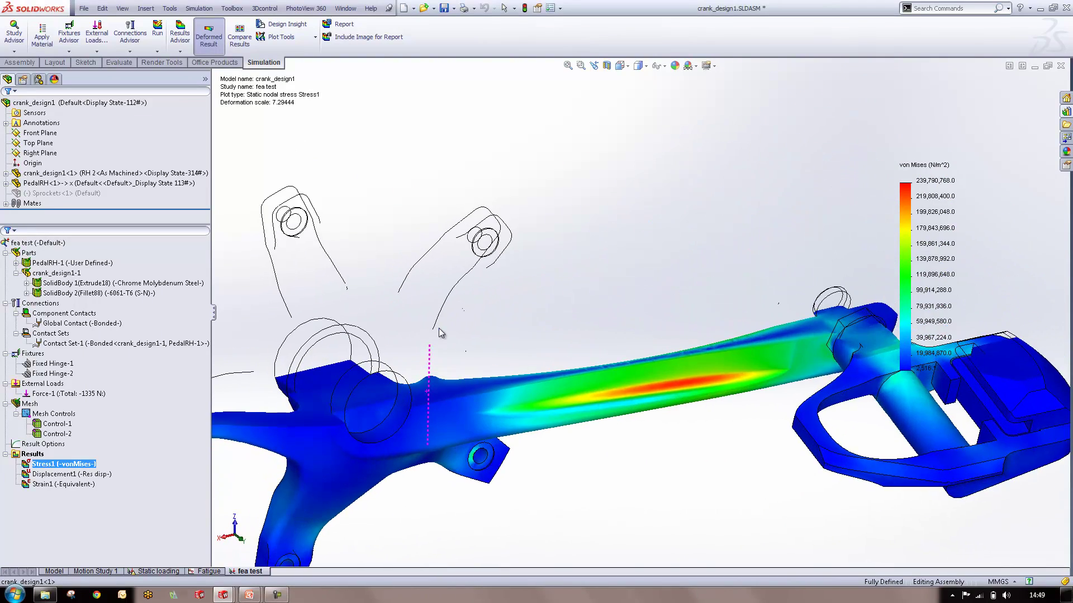
scroll(439, 329, "down", 1)
Step: Turn off the section clipping on the von Mises stress plot so the full model is shown
left_click(28, 475)
right_click(28, 476)
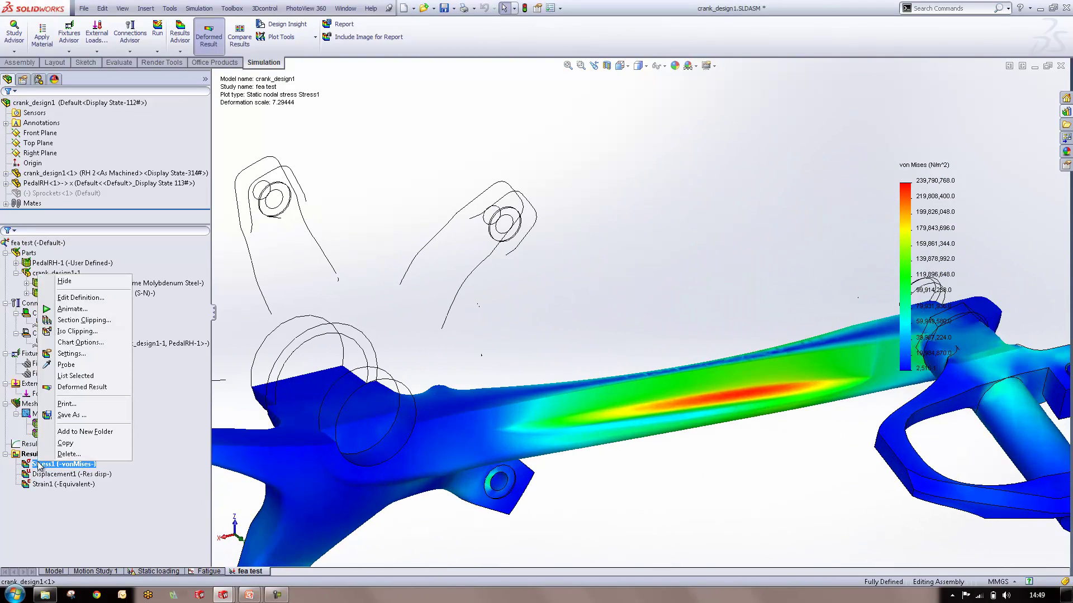
left_click(77, 327)
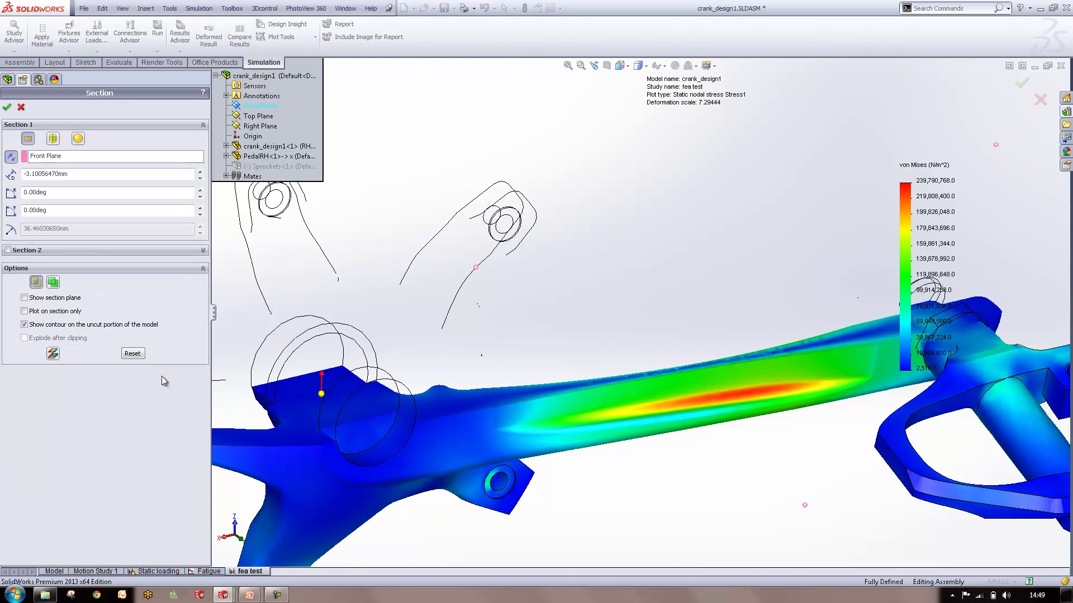
left_click(52, 353)
left_click(7, 107)
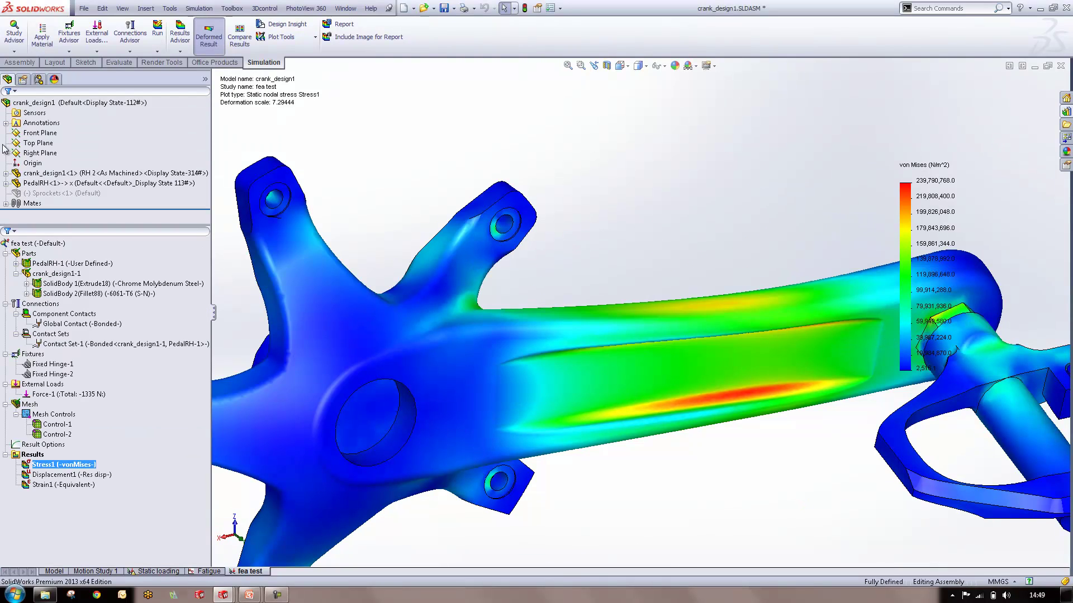
Step: Start iso clipping on the stress plot at 119896632 N/m^2, and flip the clipping direction and back to compare both sides
right_click(66, 465)
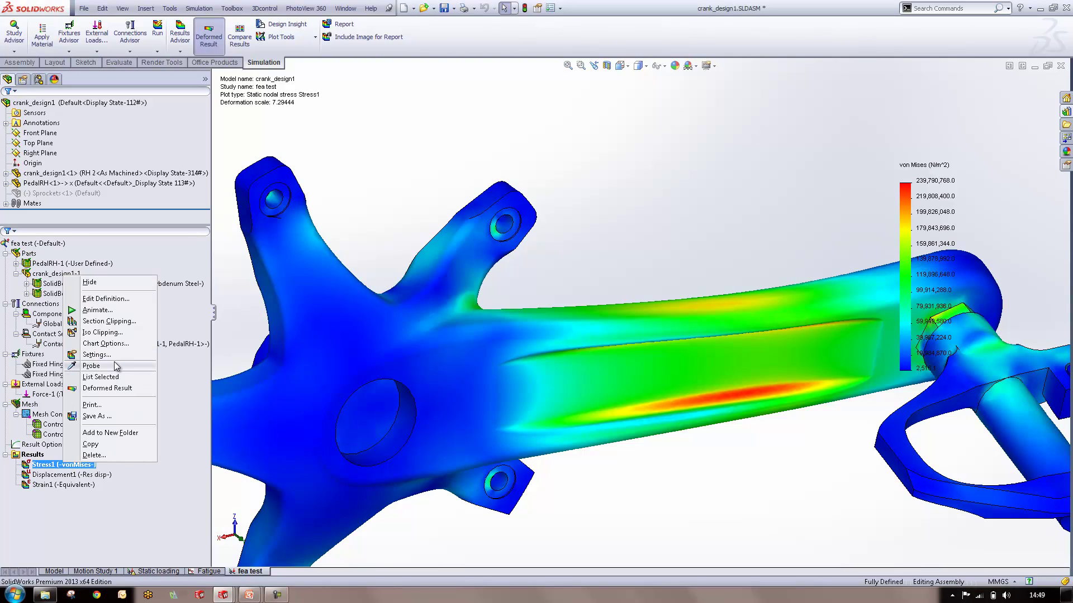
left_click(106, 335)
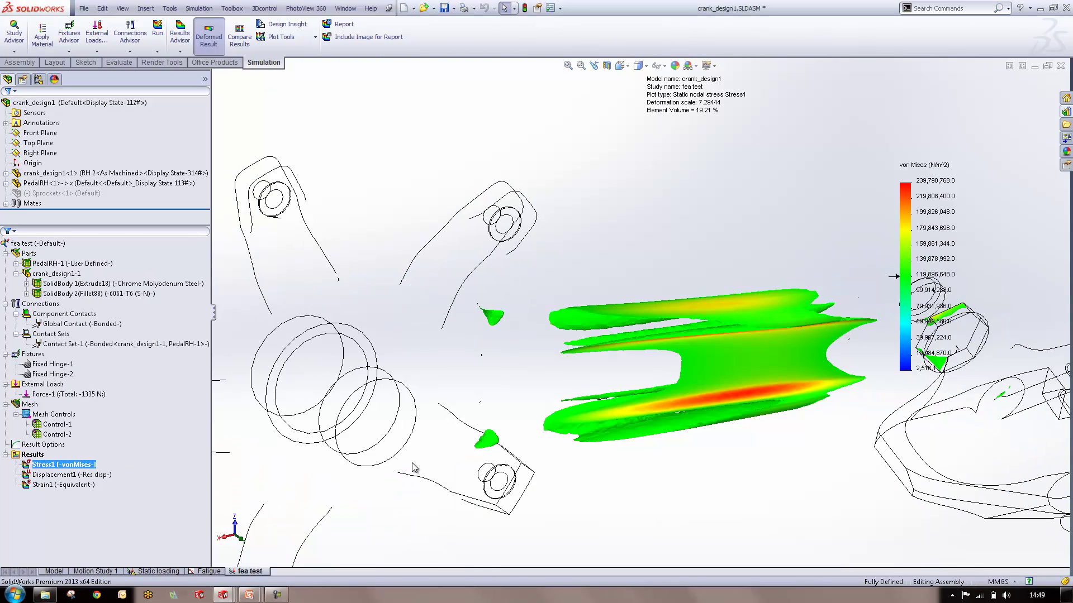
scroll(724, 300, "up", 3)
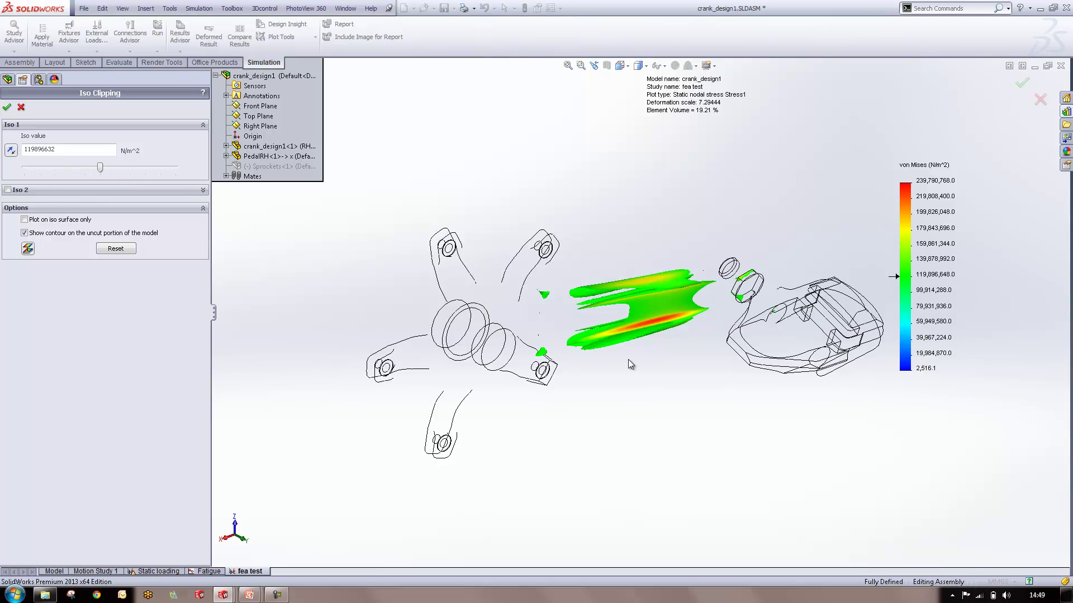
left_click(12, 151)
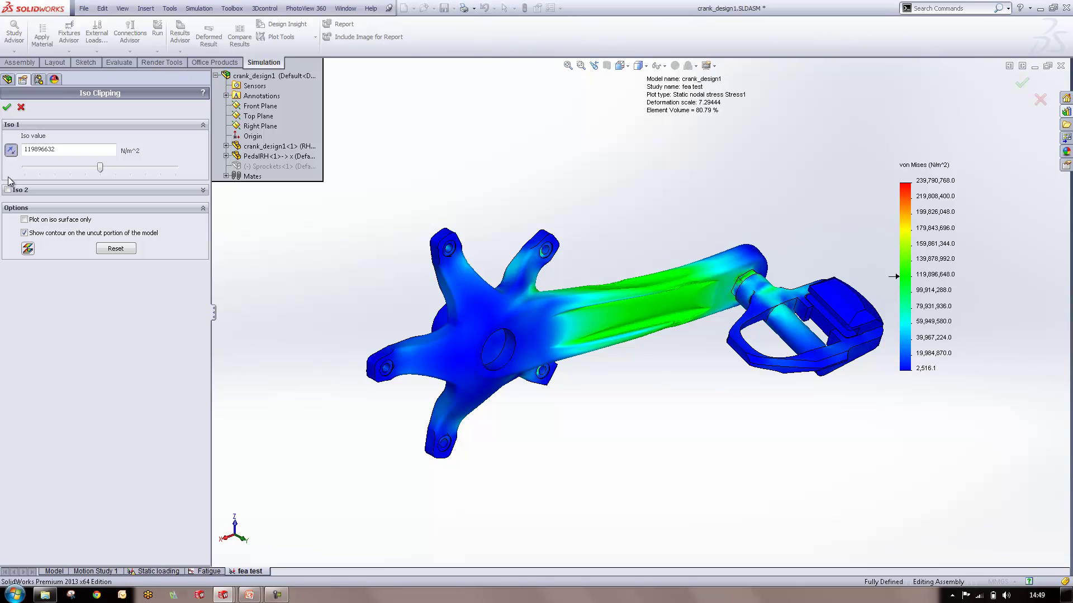
left_click(11, 151)
Step: Raise the iso value to 234994976 N/m^2, reduce it to 165456400 N/m^2, and examine the high-stress regions of the crank arm
left_click_drag(148, 173, 171, 173)
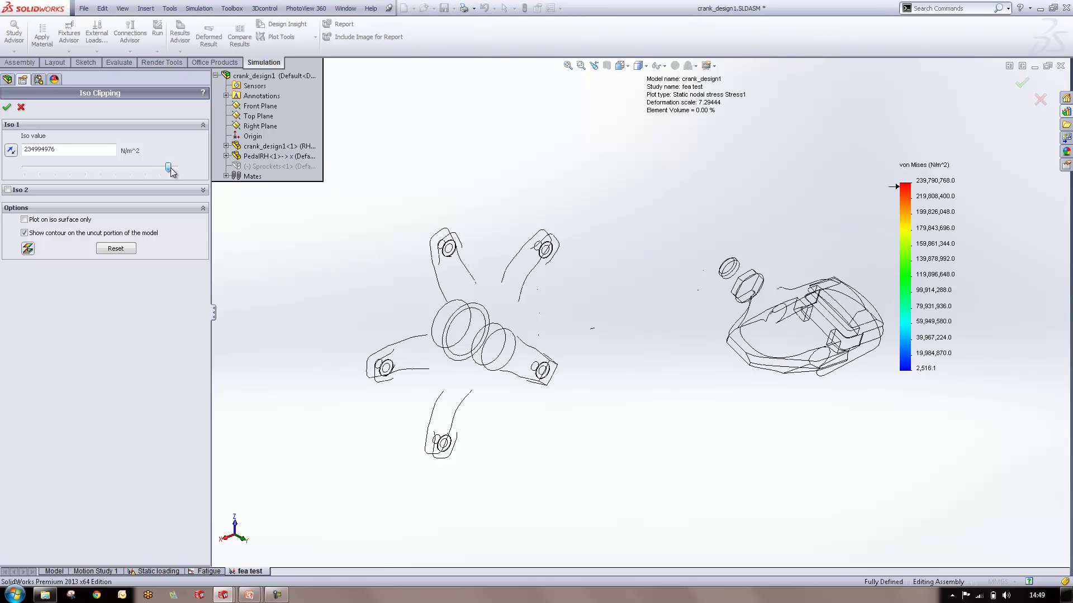
left_click_drag(172, 172, 130, 172)
scroll(648, 298, "down", 5)
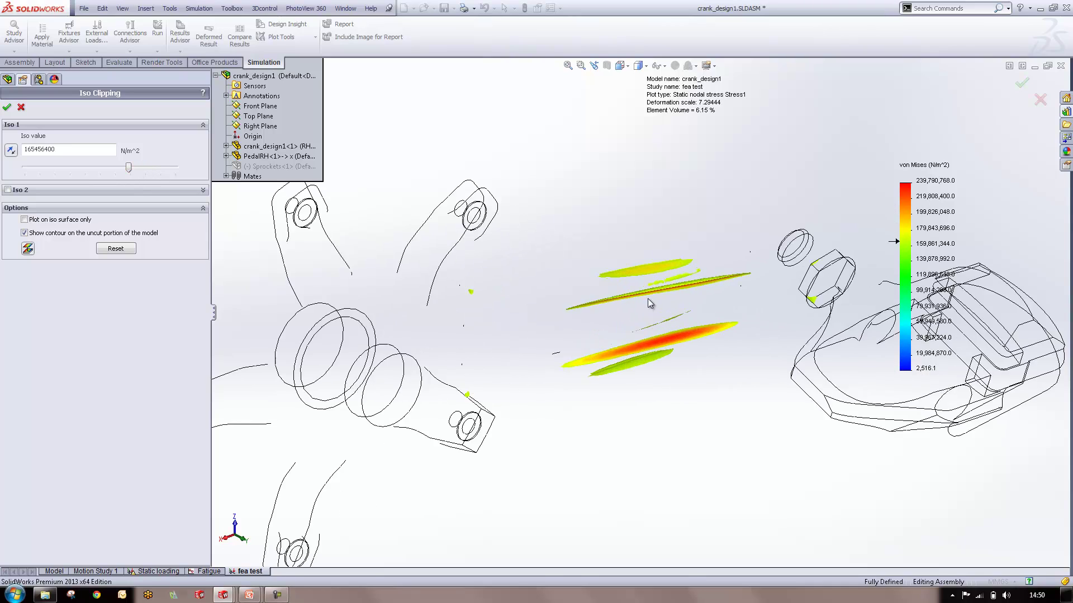
middle_click_drag(656, 308, 598, 268)
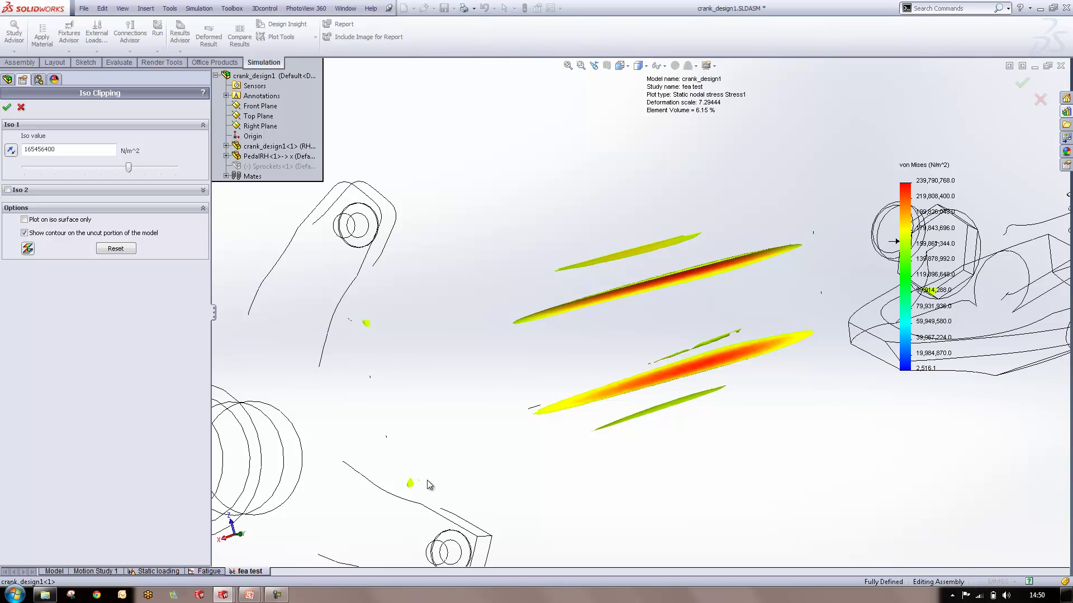
Step: Lower the iso value to 105509344 N/m^2 and examine the crank arm material stressed above that level
left_click_drag(129, 169, 93, 173)
middle_click_drag(402, 218, 504, 242)
scroll(504, 243, "up", 4)
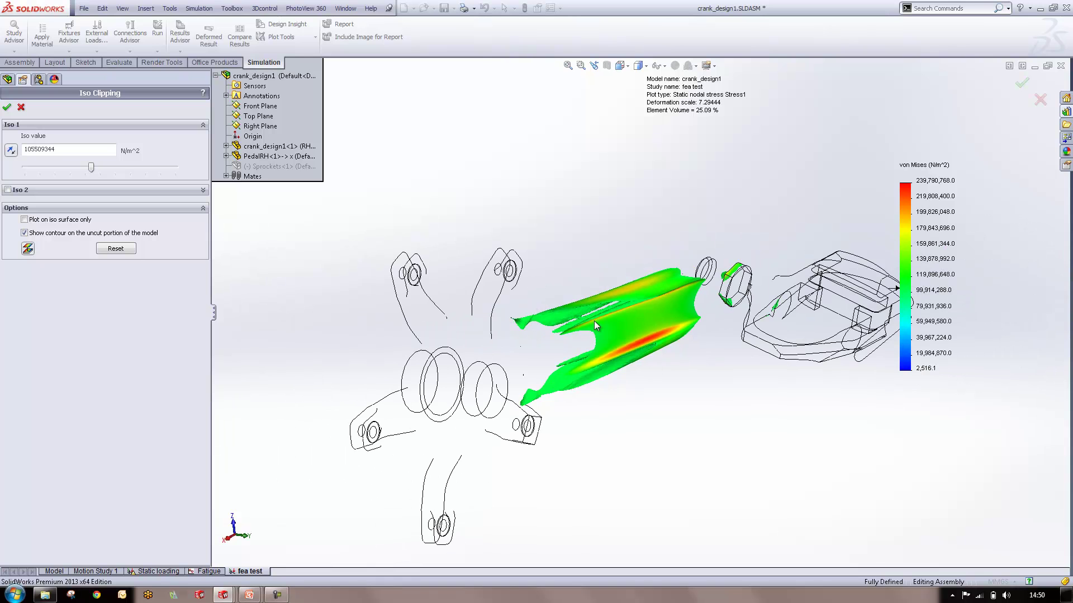
middle_click_drag(641, 348, 646, 307)
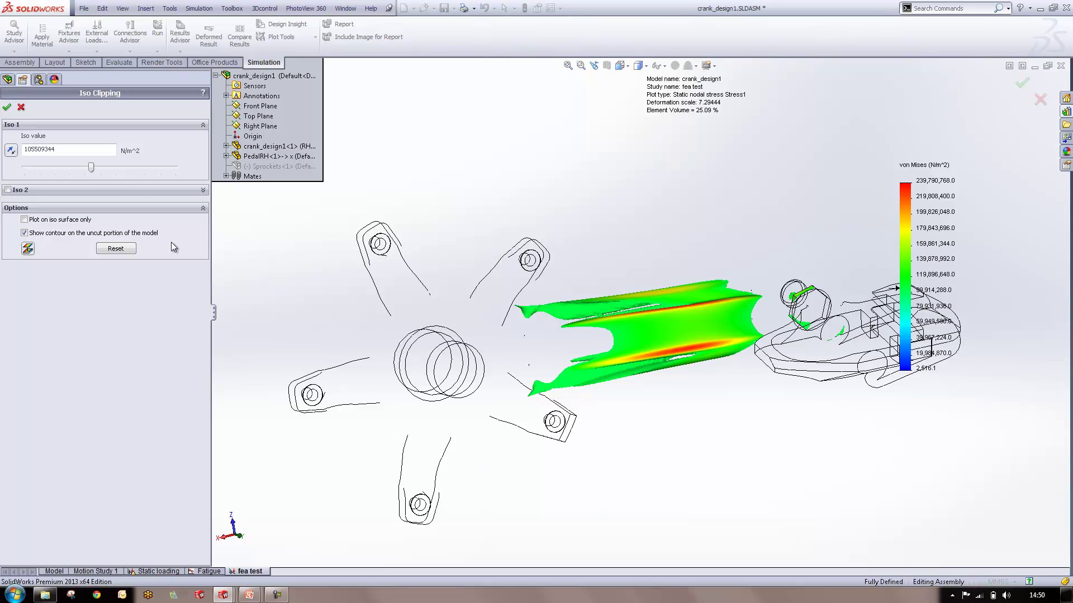
Step: Check the clipped plot at iso values of 115100872 and 21583456 N/m^2, and cancel the iso clipping
left_click_drag(91, 168, 96, 170)
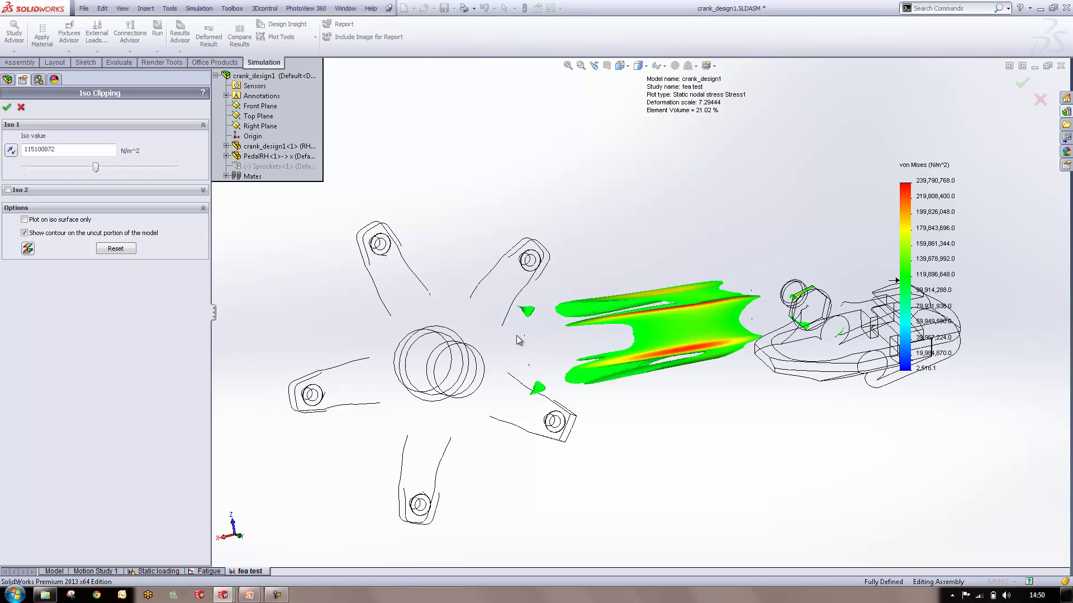
left_click_drag(95, 170, 37, 166)
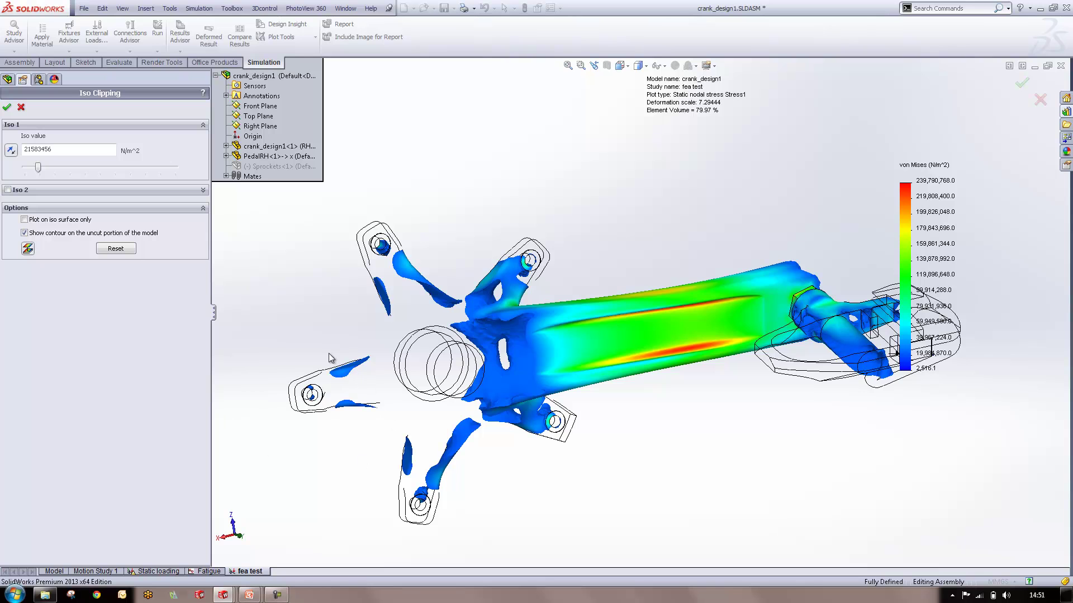
left_click(20, 106)
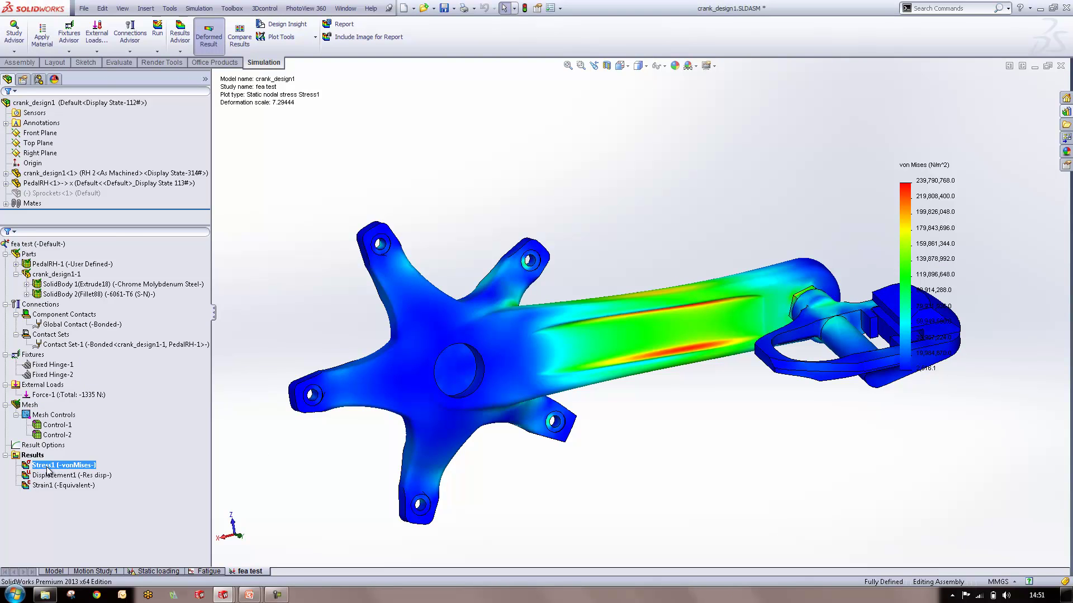
Step: Probe the von Mises stress at eleven locations in a line from the crank arm's upper groove edge to the pocket's middle
right_click(47, 466)
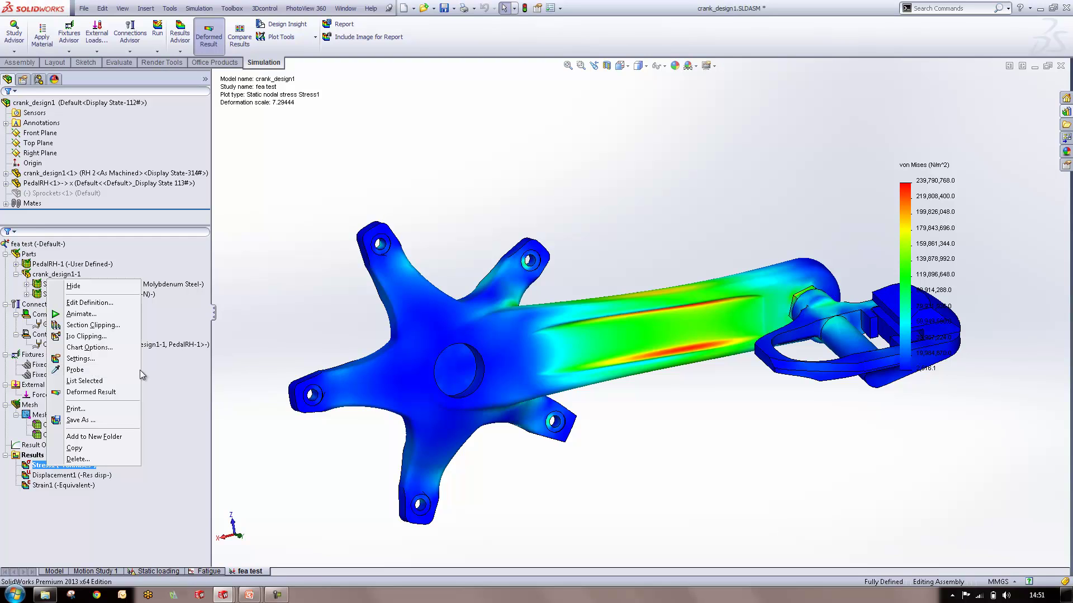
left_click(122, 370)
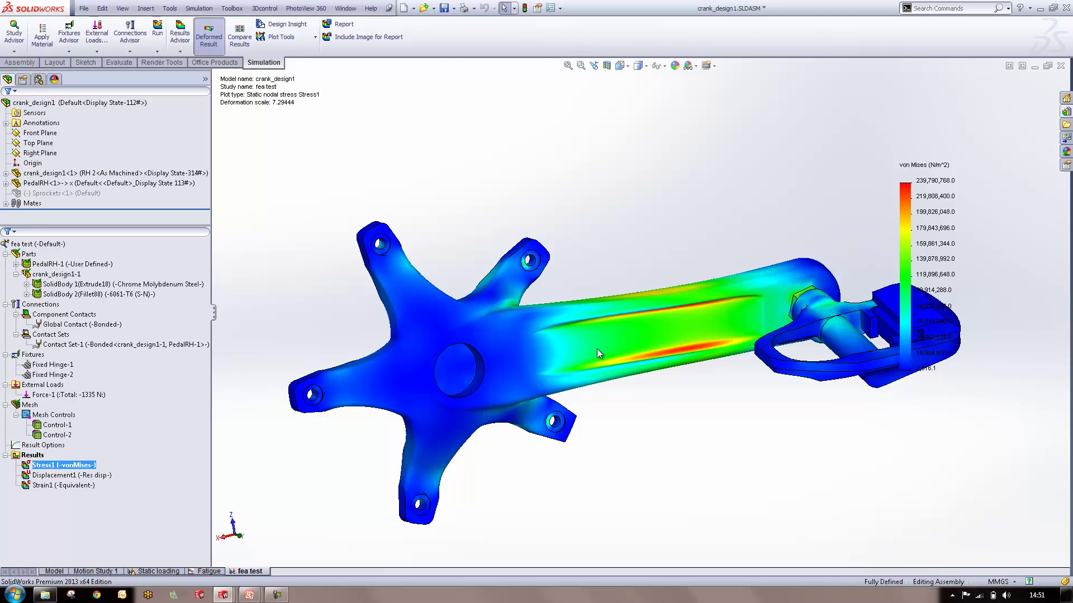
scroll(672, 321, "down", 8)
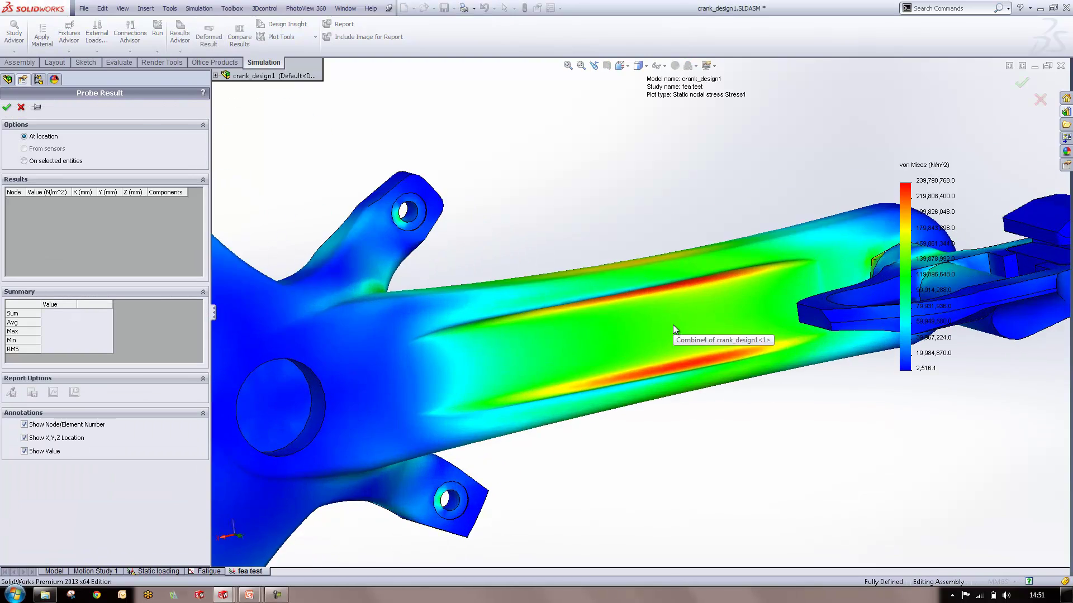
scroll(675, 292, "down", 4)
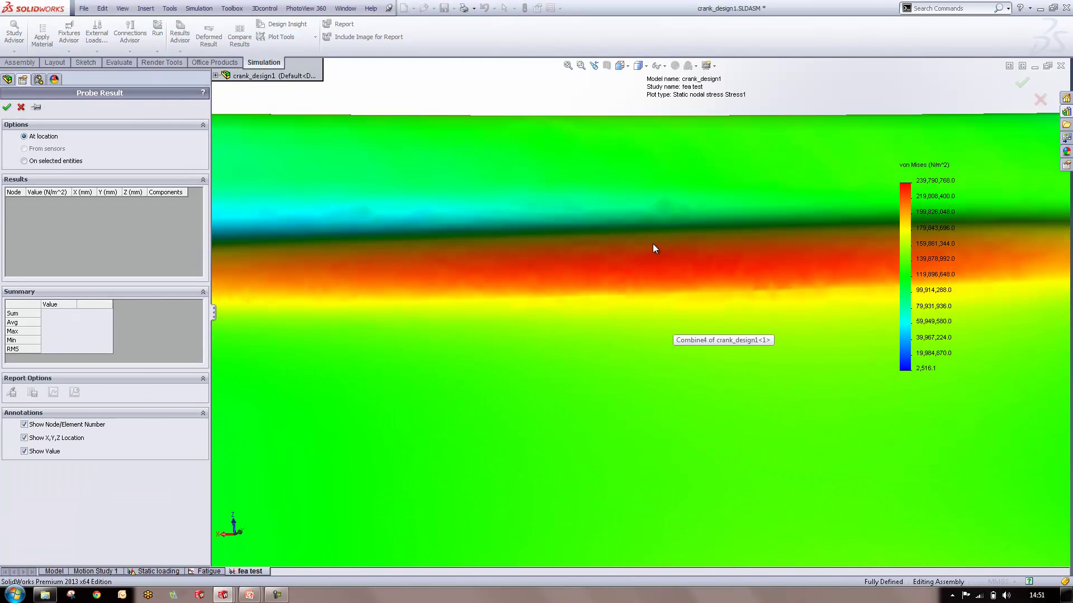
left_click(652, 243)
left_click(655, 255)
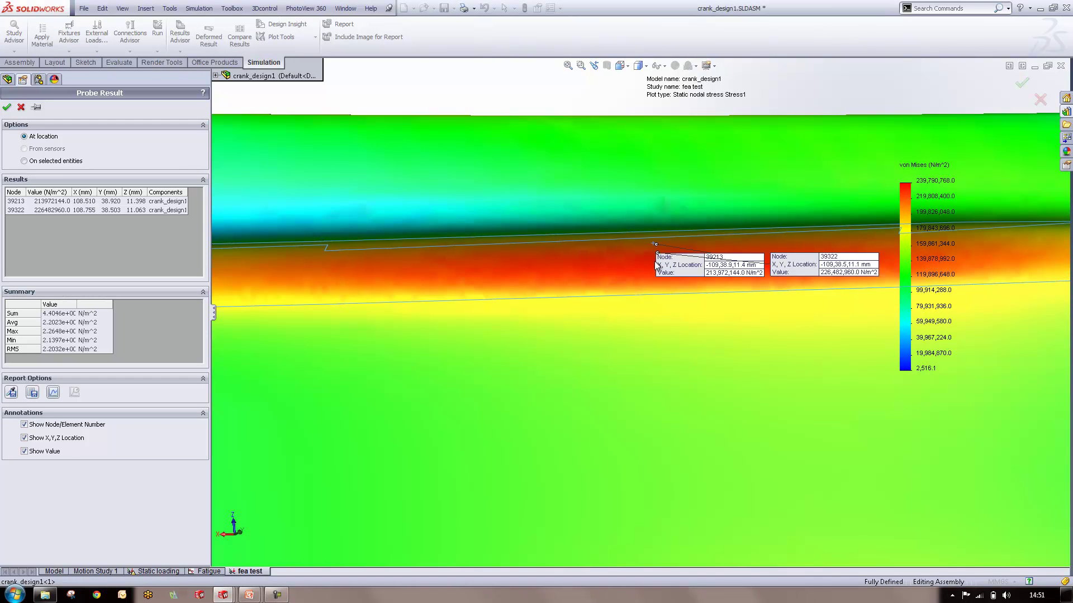
left_click(656, 270)
left_click(647, 284)
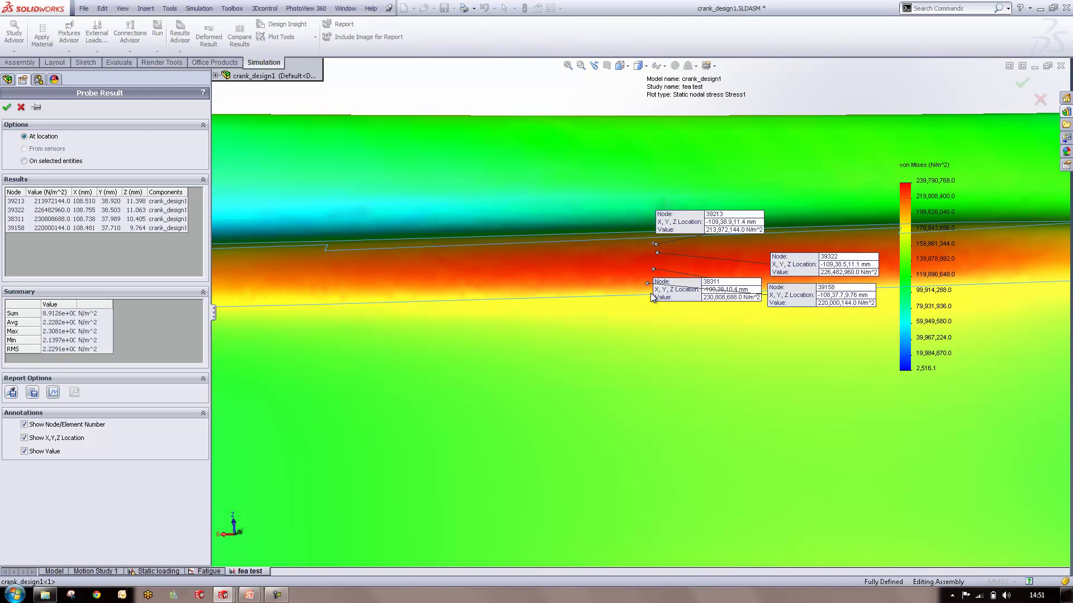
left_click(651, 307)
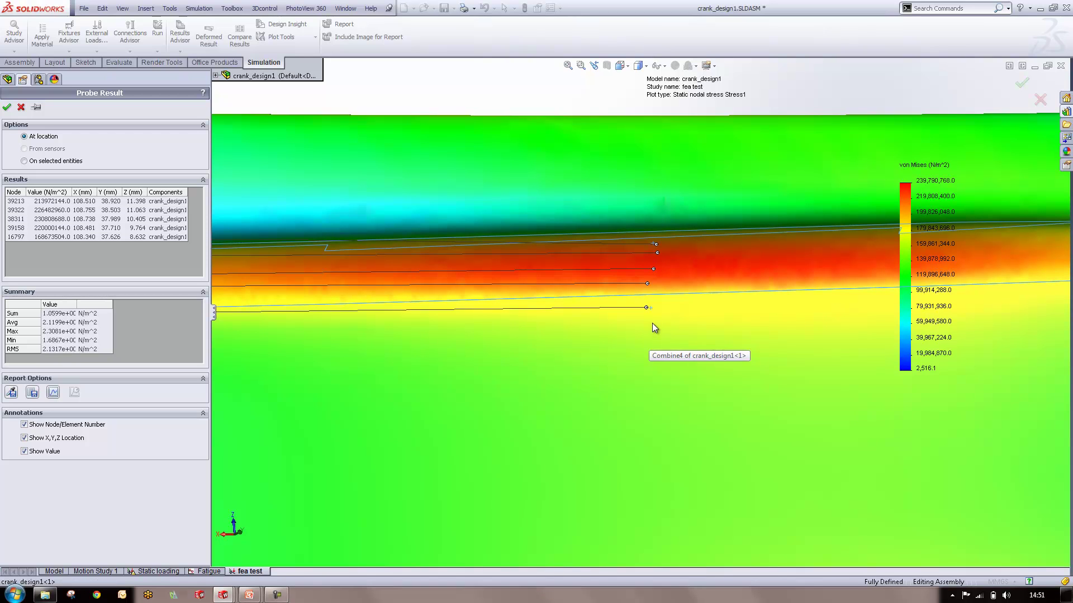
left_click(655, 321)
left_click(649, 332)
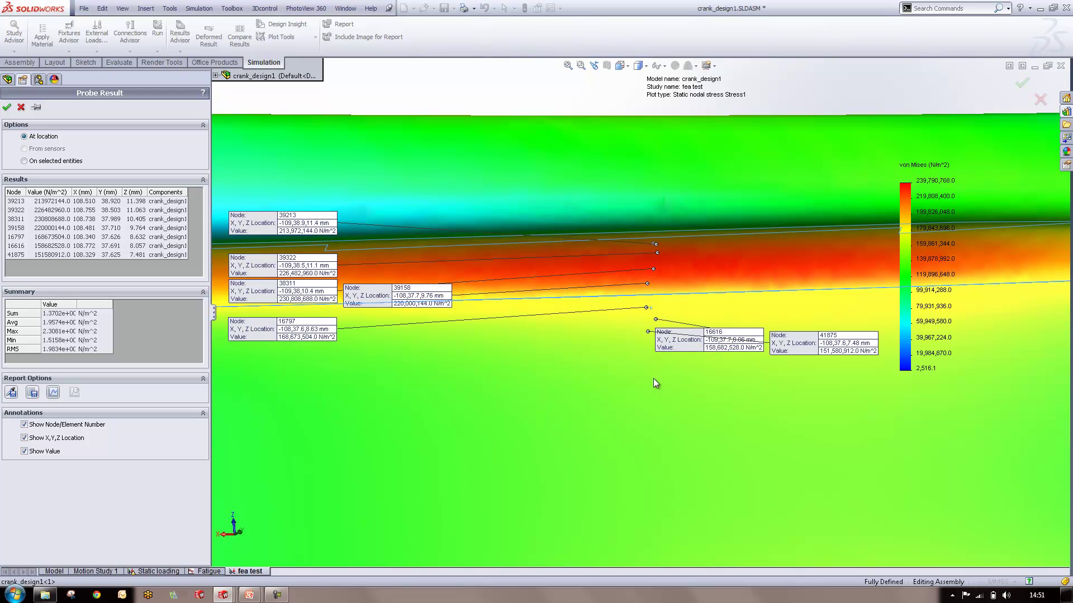
left_click(648, 368)
left_click(654, 415)
left_click(651, 440)
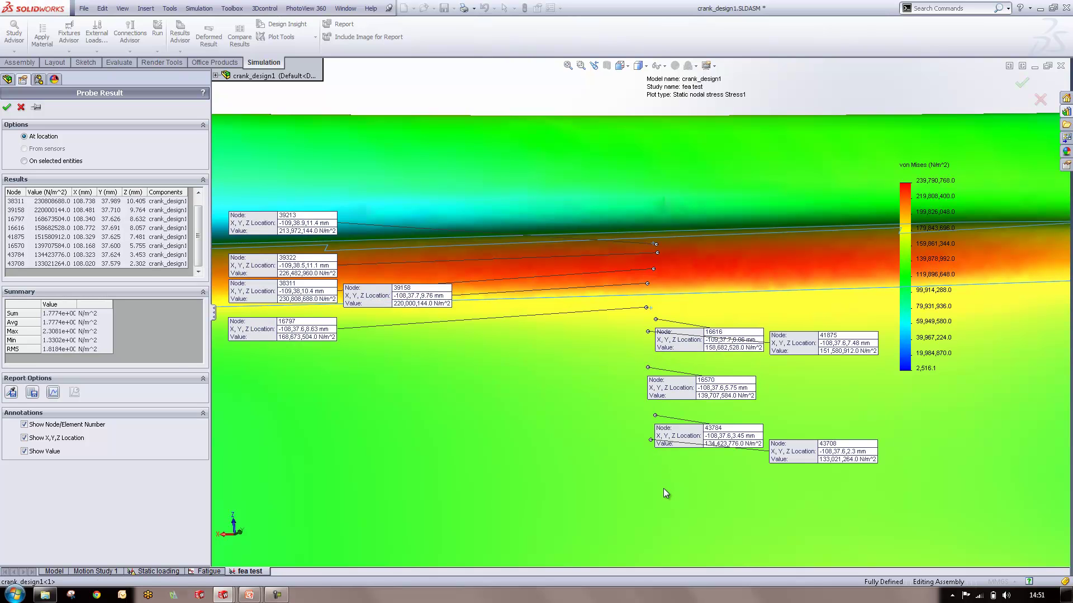
left_click(668, 488)
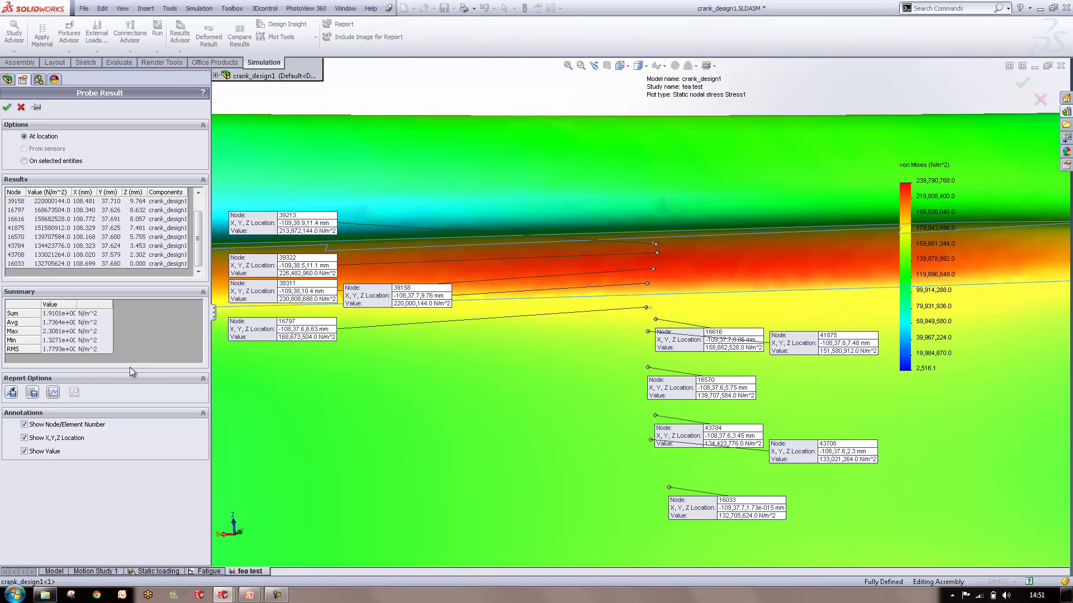
Step: Plot the probed node stresses as a graph, widen the graph to read it, and close it
left_click(54, 394)
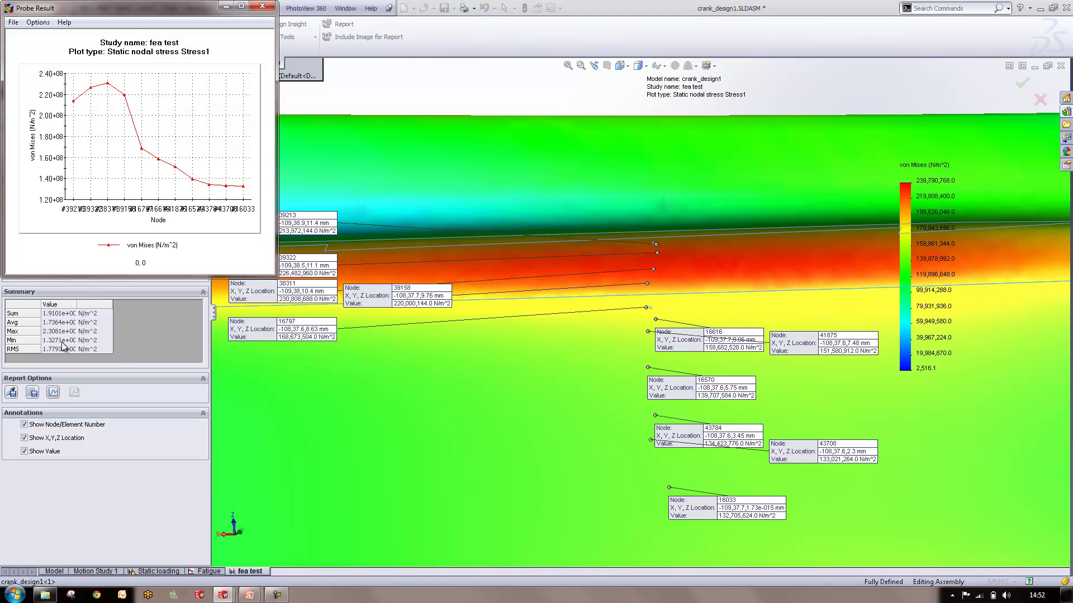
left_click_drag(273, 274, 682, 271)
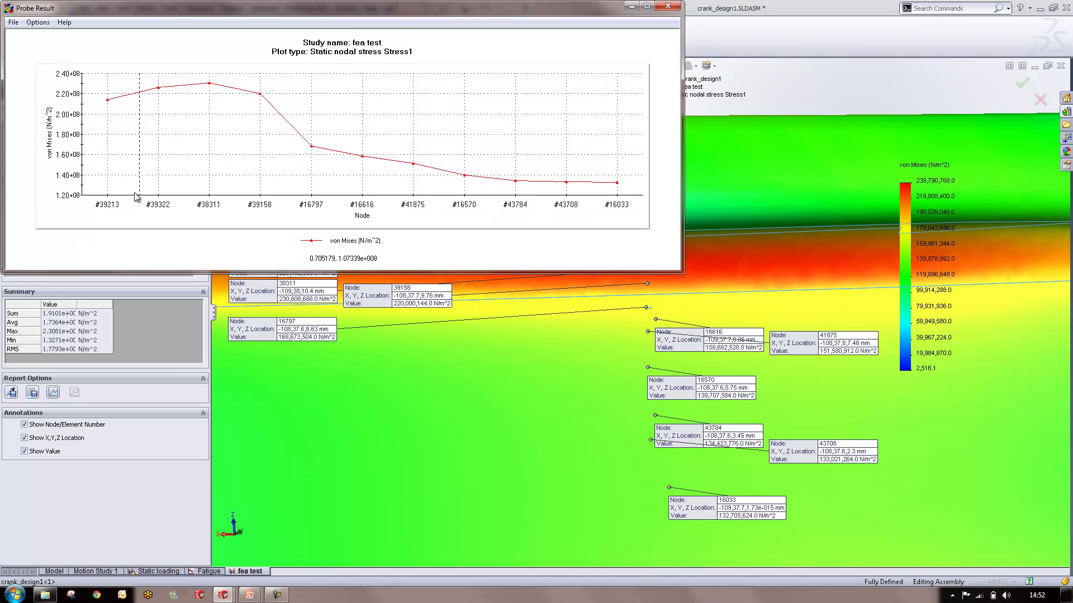
left_click(668, 8)
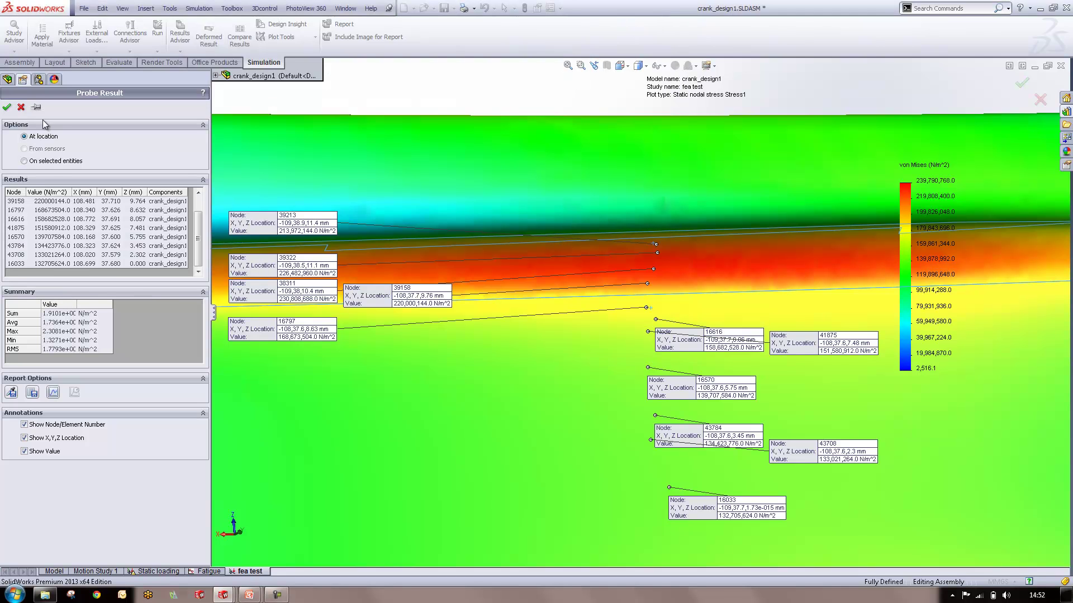
Step: Probe the stress on selected entities along the upper edge of the crank arm's pocket and review the listed node values
left_click(47, 161)
scroll(581, 334, "down", 3)
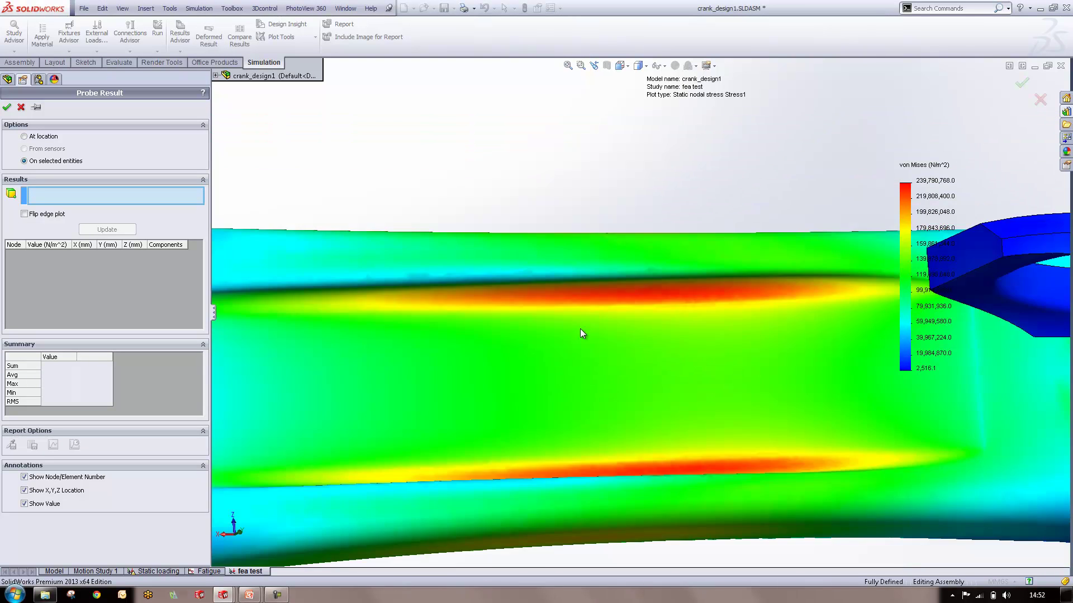
scroll(581, 334, "up", 3)
scroll(574, 308, "down", 1)
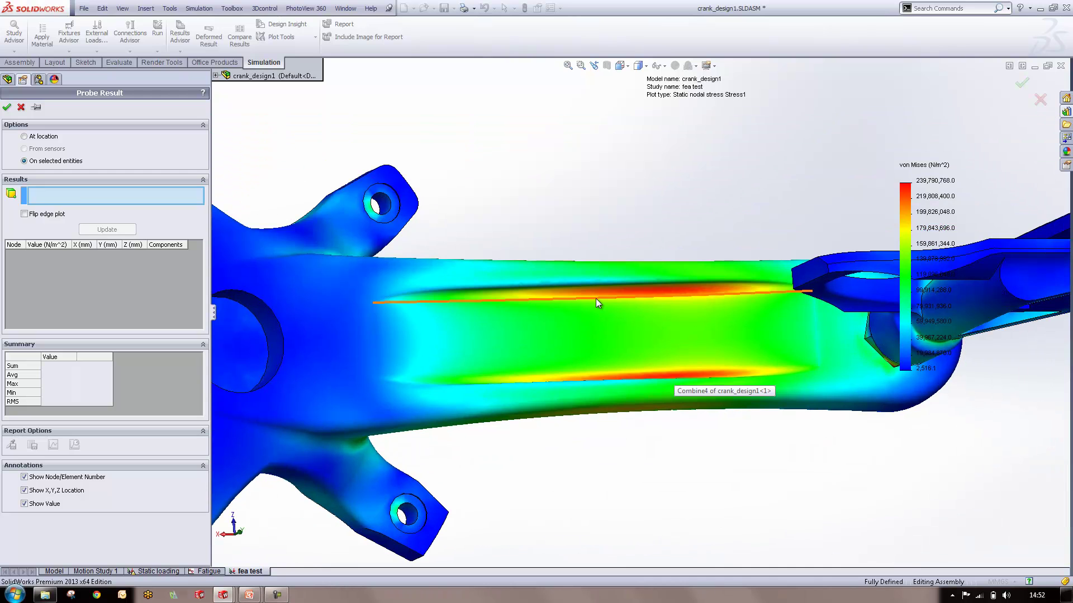
left_click(596, 300)
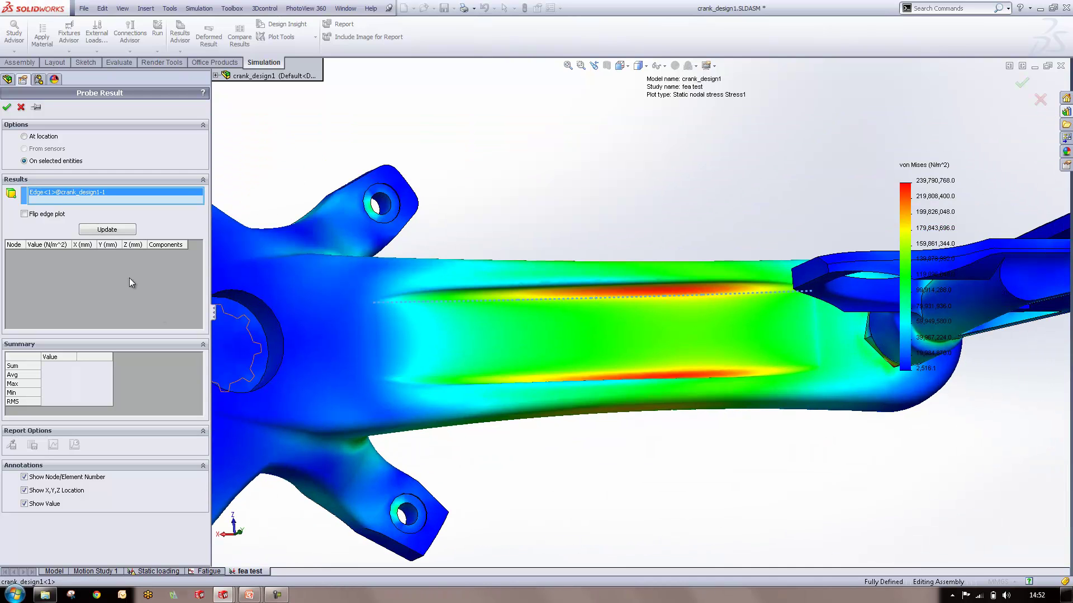
left_click(107, 230)
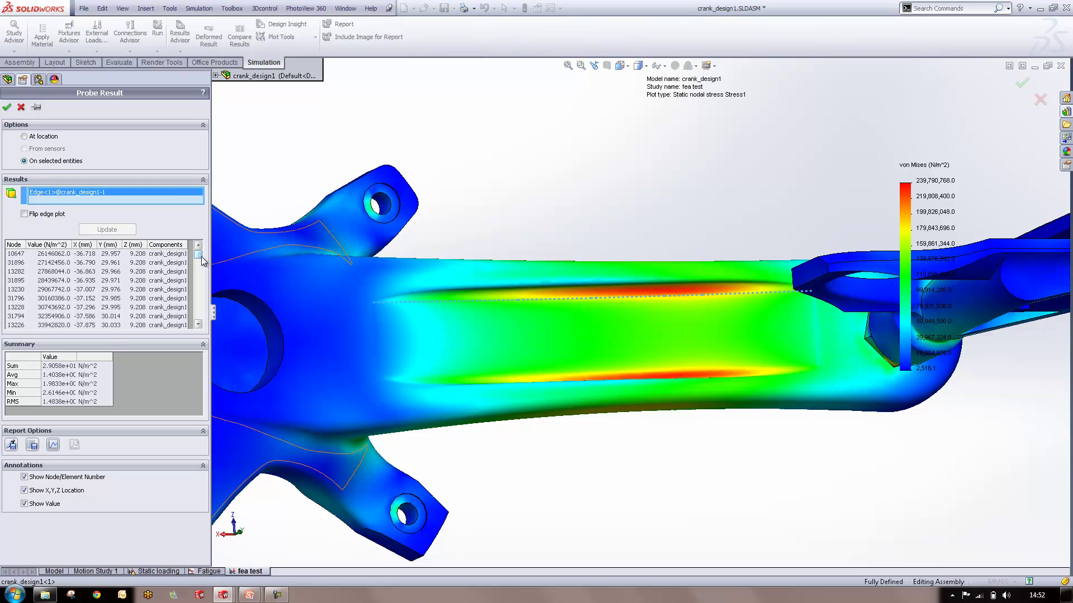
left_click_drag(199, 255, 199, 308)
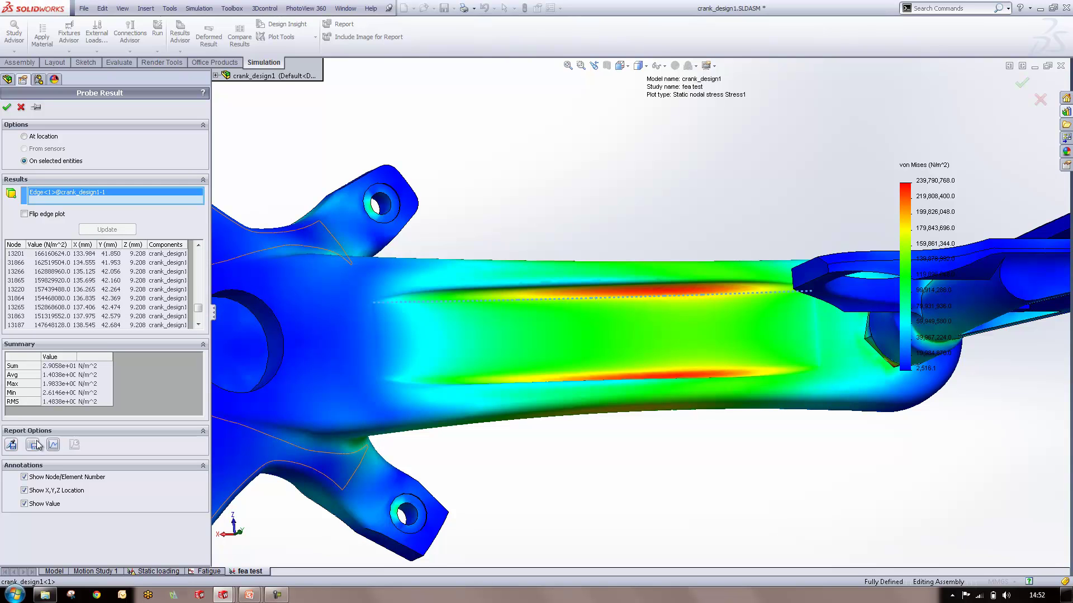
Step: Graph the stress along the selected pocket edge, widen the edge plot to examine it, and close it
left_click(53, 445)
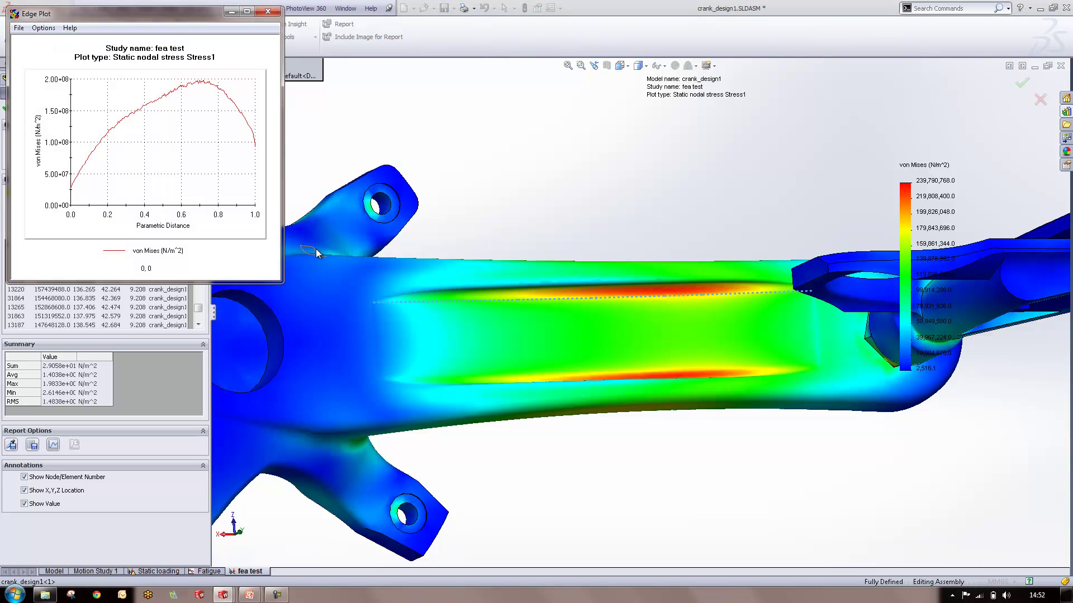
left_click_drag(284, 224, 802, 224)
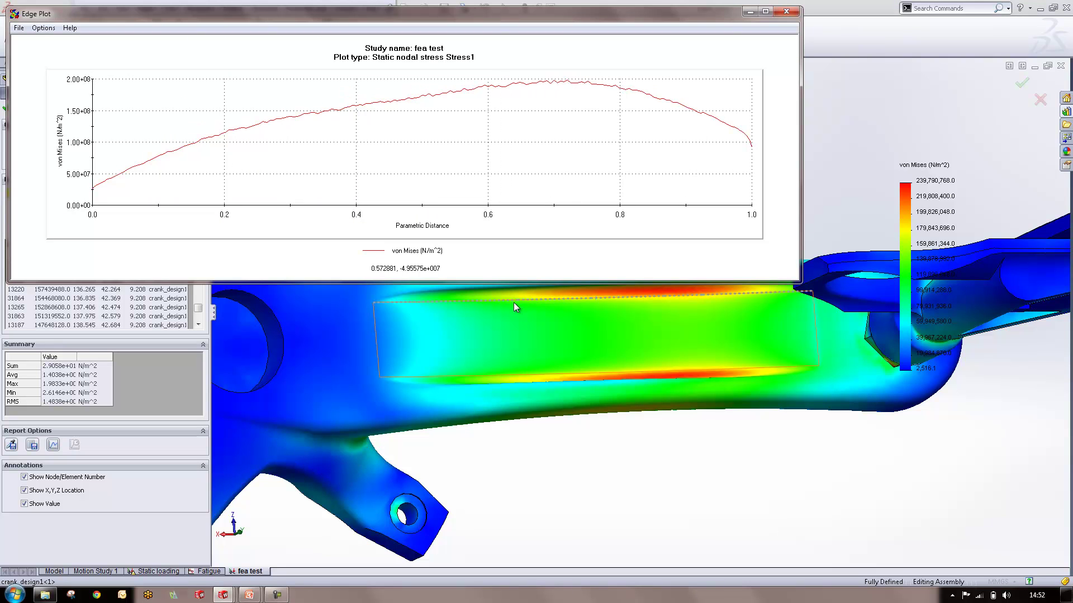
left_click(786, 11)
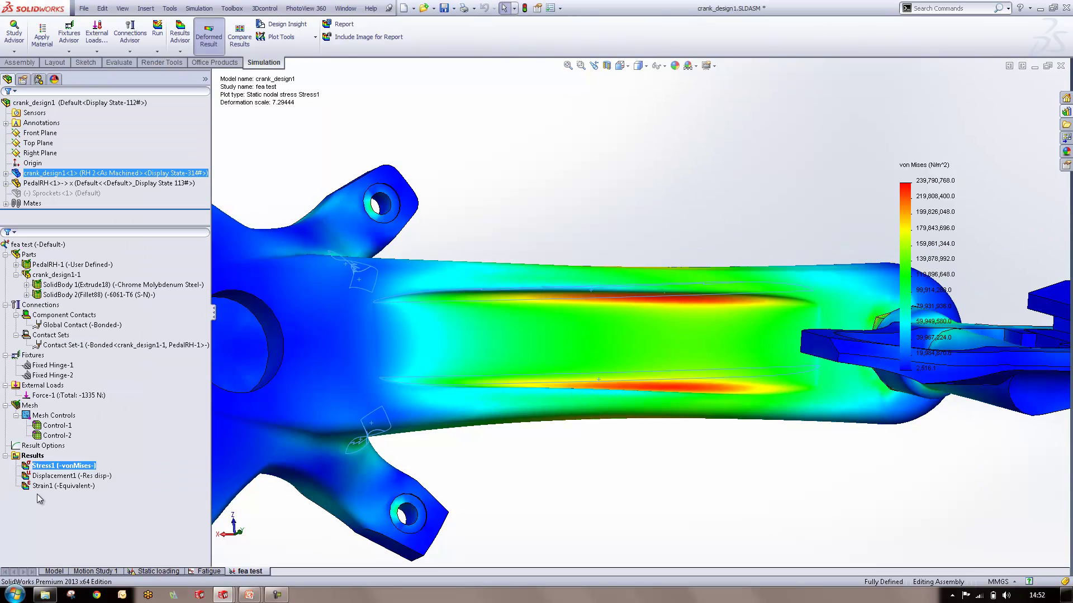
Step: Show the Displacement1 plot, examine the crank and pedal, and turn the deformed result off and on to compare the shapes
double_click(38, 476)
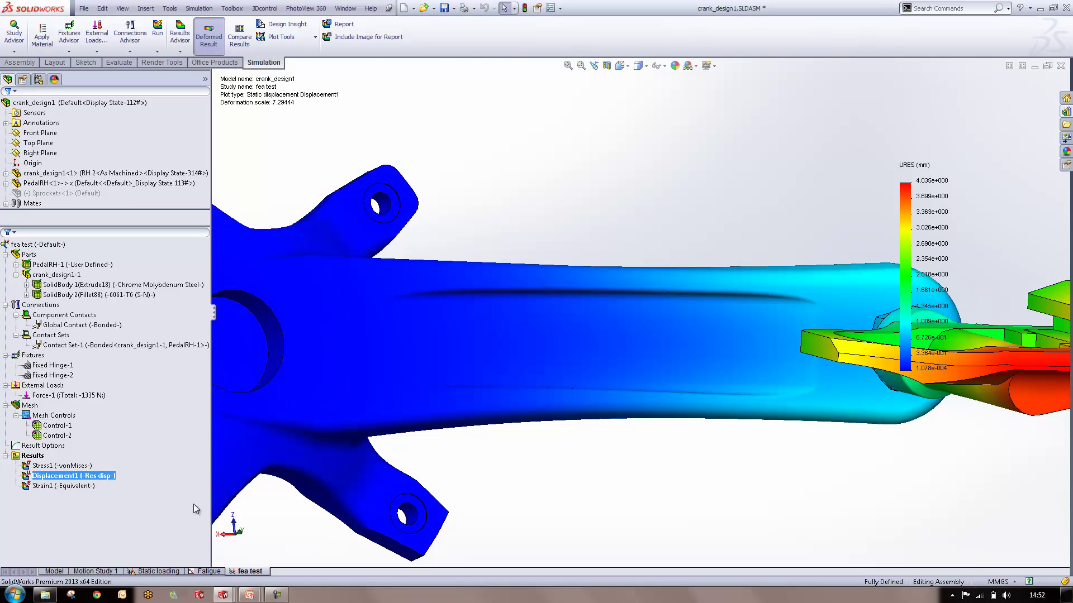
scroll(605, 296, "up", 3)
middle_click_drag(605, 296, 585, 402)
scroll(585, 402, "up", 1)
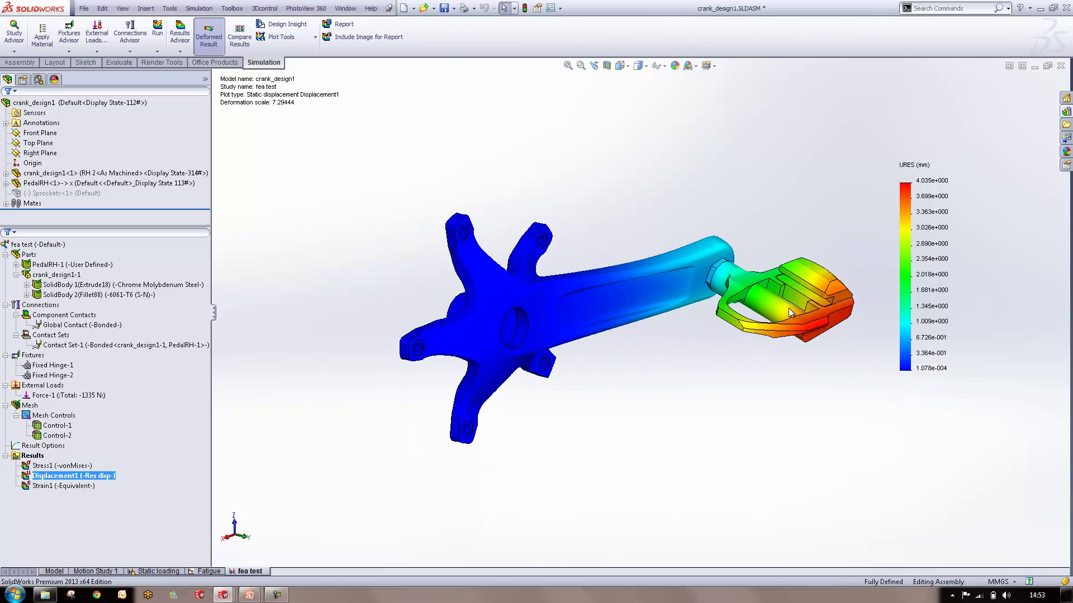
scroll(859, 292, "up", 1)
scroll(860, 293, "down", 2)
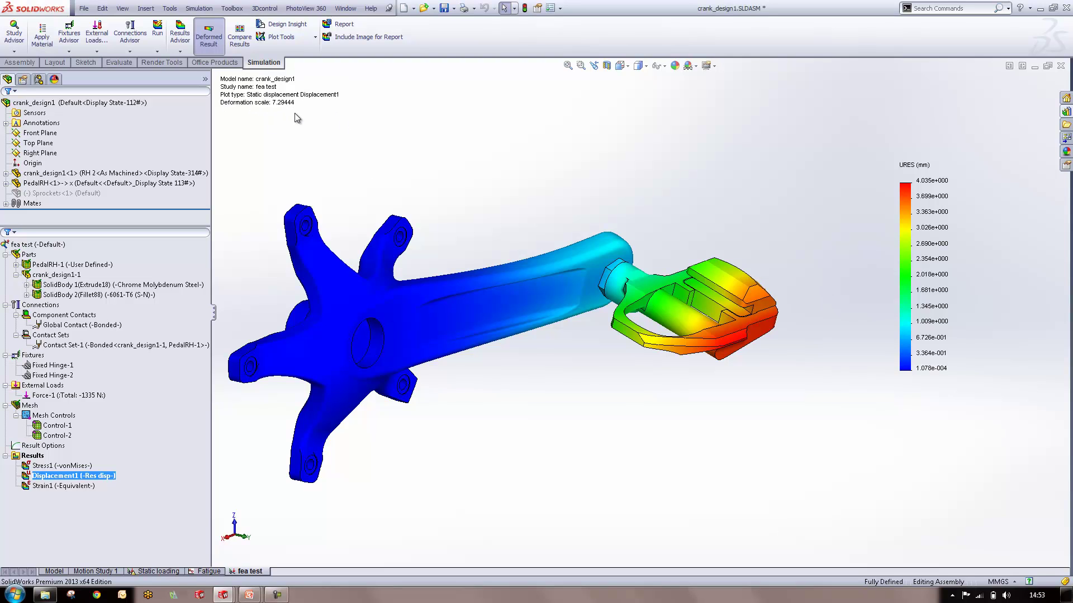
left_click(212, 39)
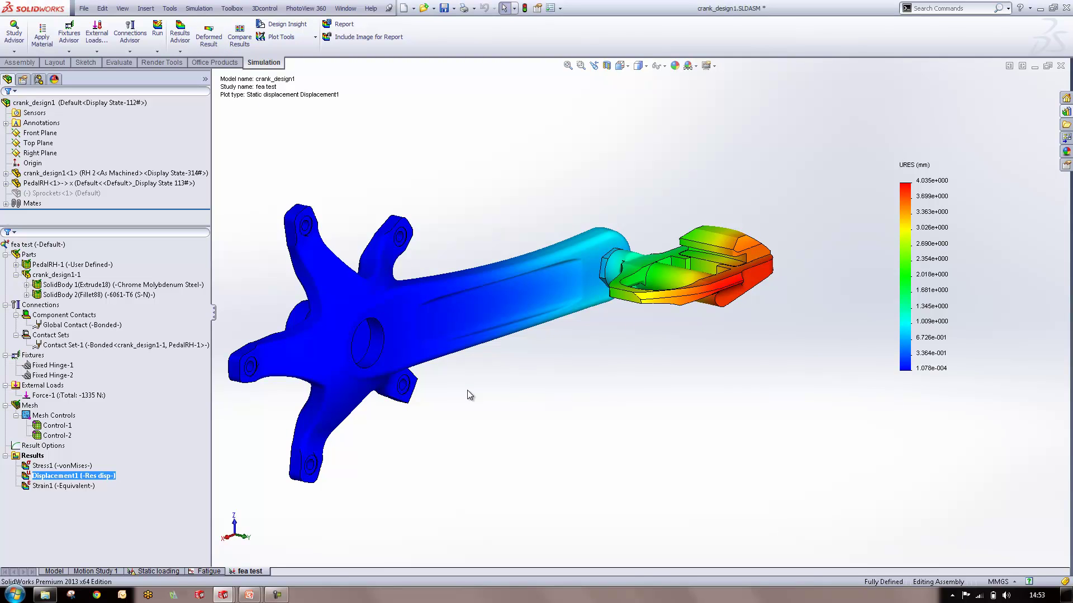
left_click(217, 45)
Step: Set the displacement plot's deformed shape to true scale and inspect the crank and pedal from the side
right_click(67, 475)
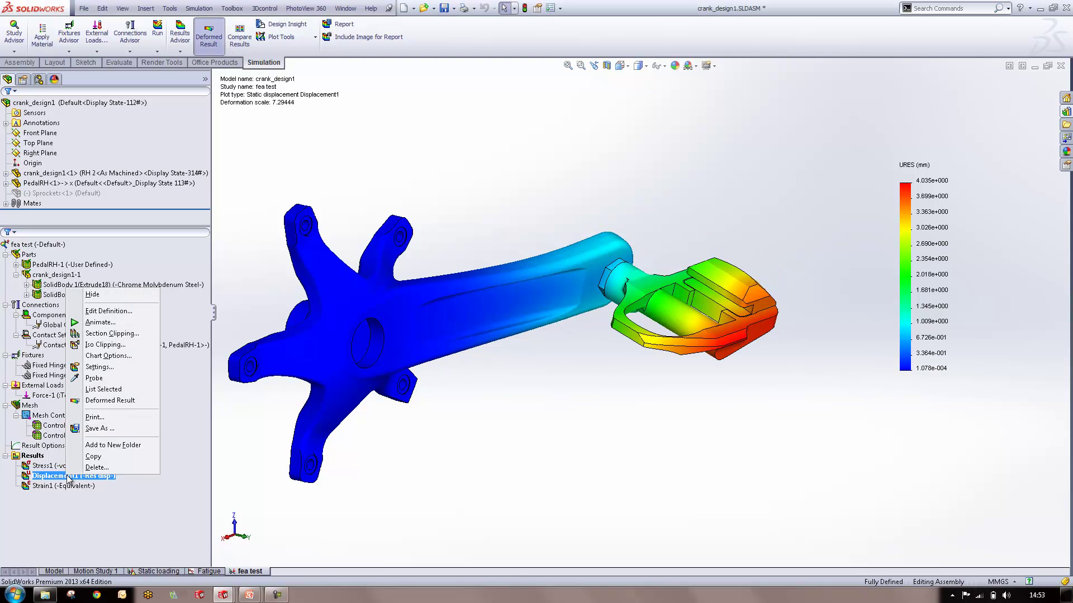
left_click(109, 311)
left_click(24, 235)
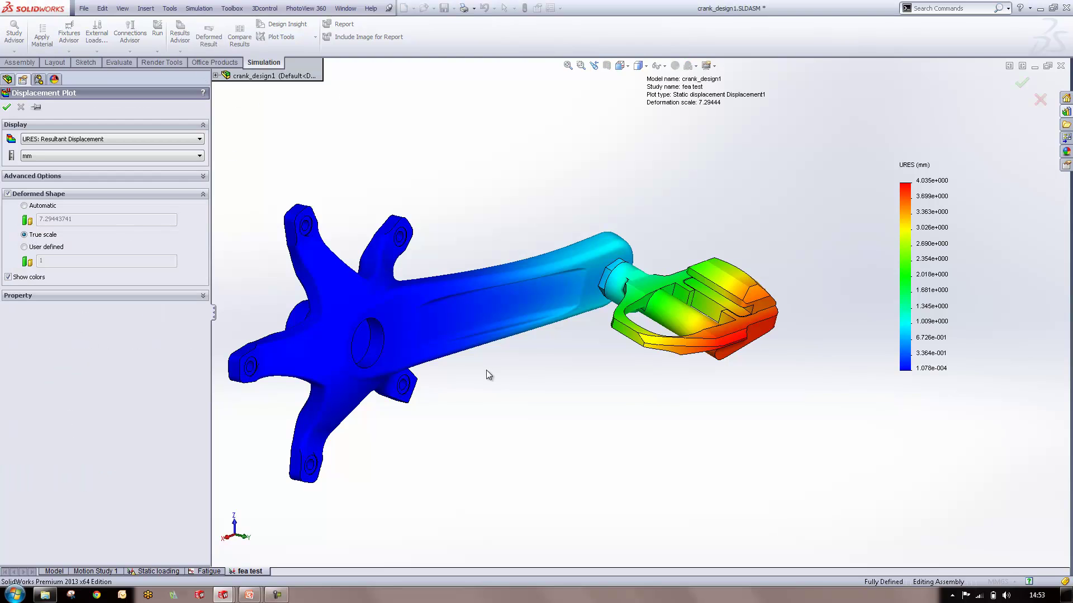
key("Return")
middle_click_drag(609, 351, 602, 380)
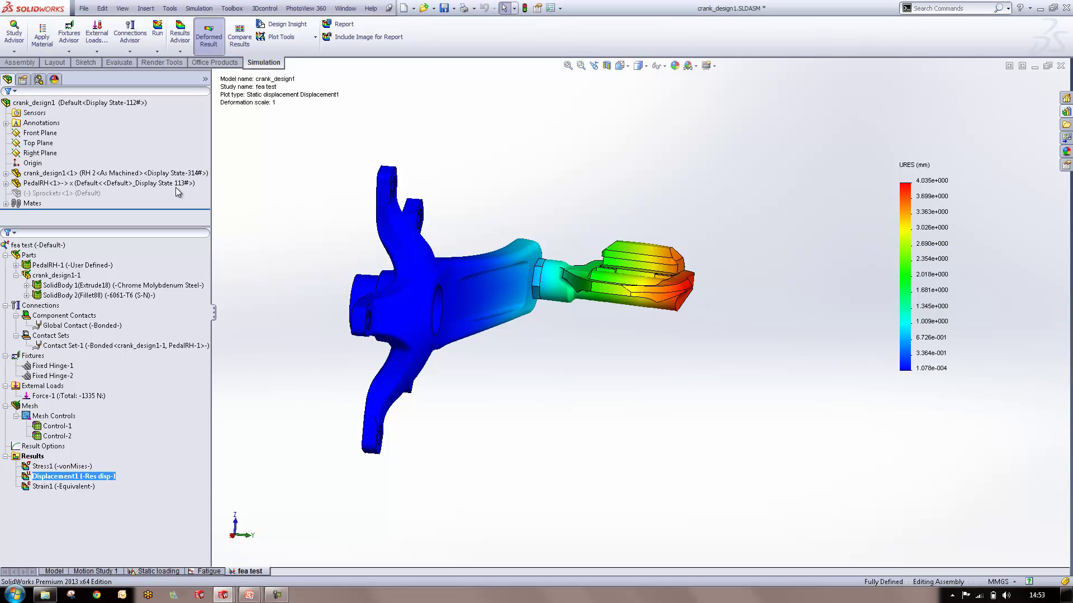
Step: Create a new fatigue study named Study 1 with constant amplitude loading
left_click(14, 51)
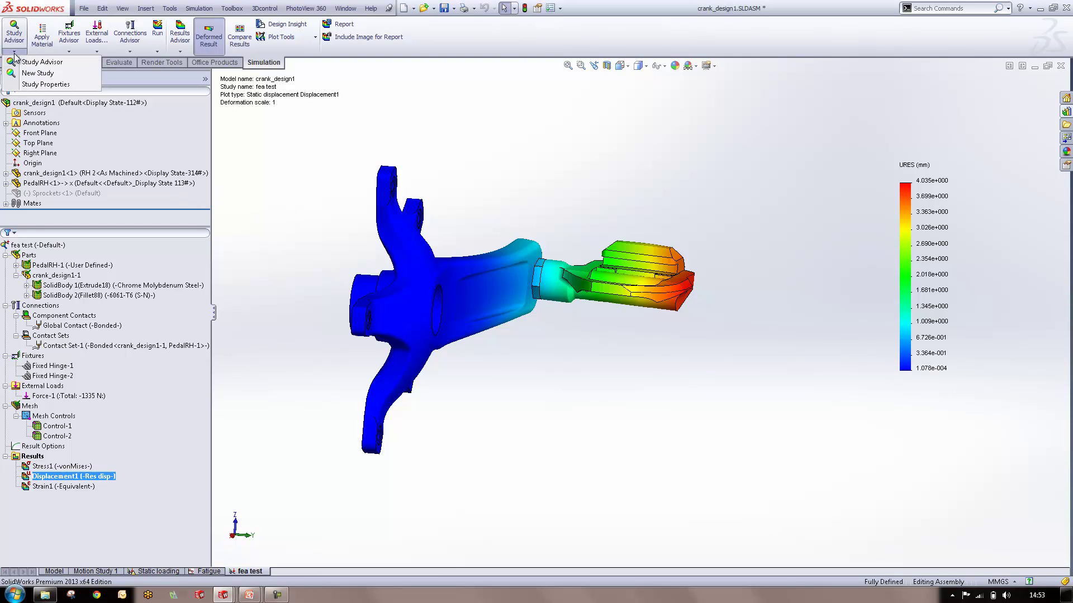
left_click(29, 73)
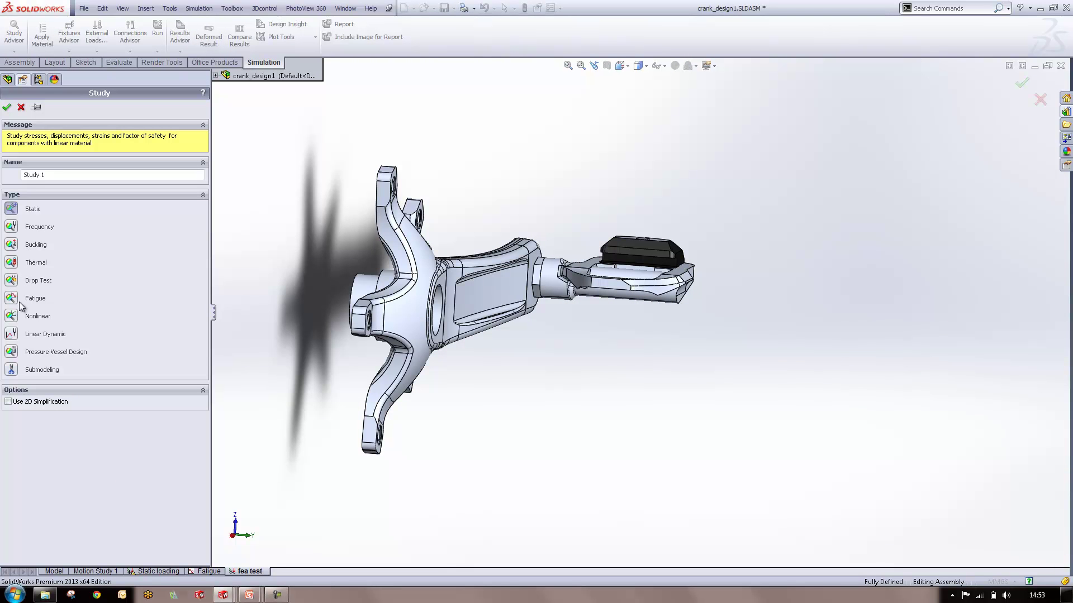
left_click(12, 301)
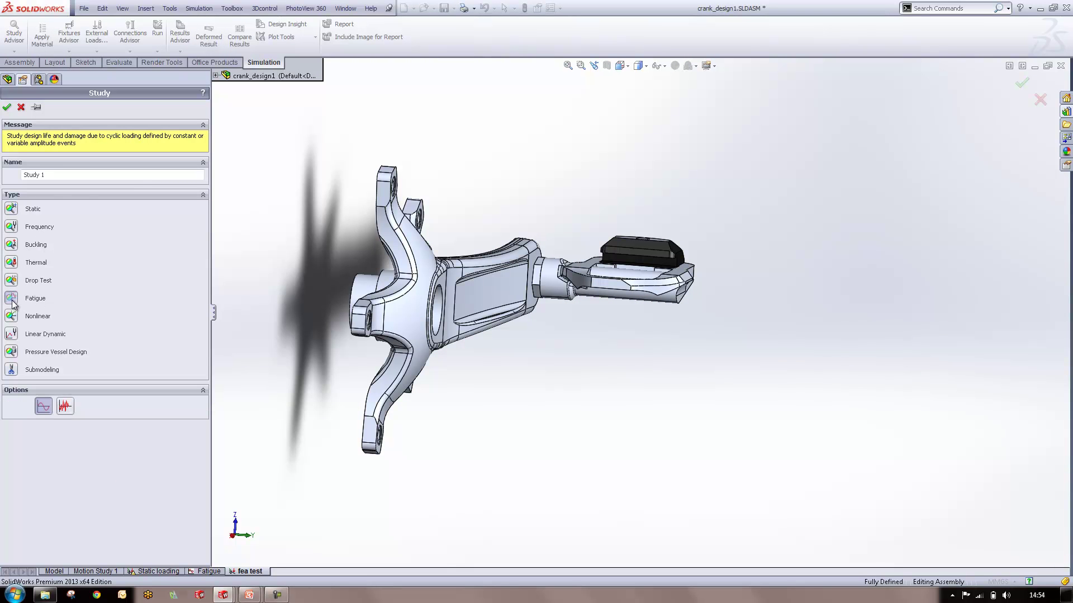
left_click(7, 107)
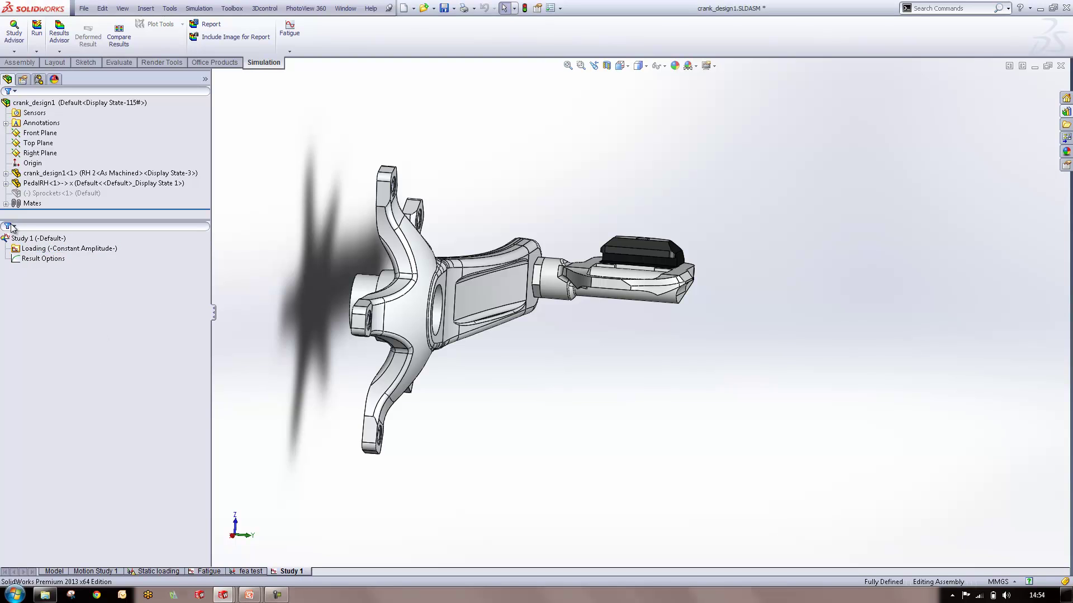
Step: Add an event to Study 1's constant amplitude loading and set it to 7000000 cycles
left_click(32, 251)
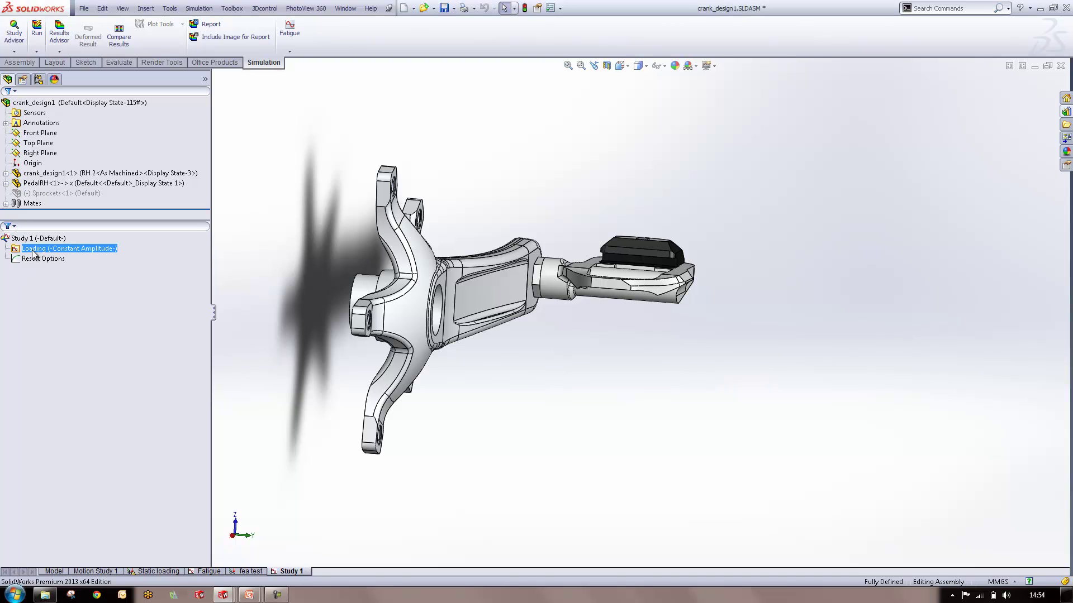
right_click(32, 251)
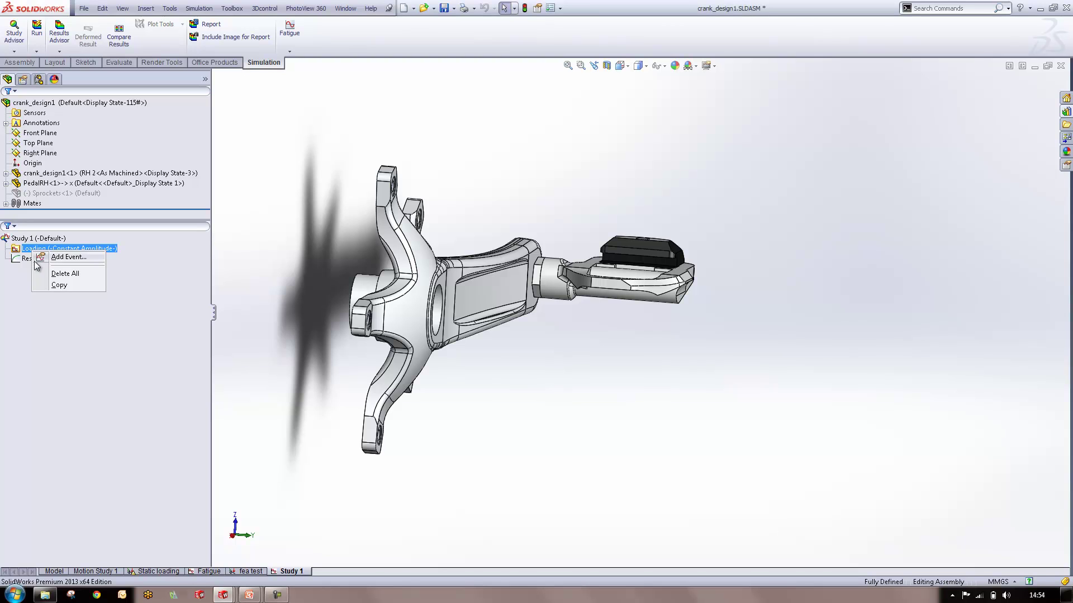
left_click(67, 257)
double_click(21, 139)
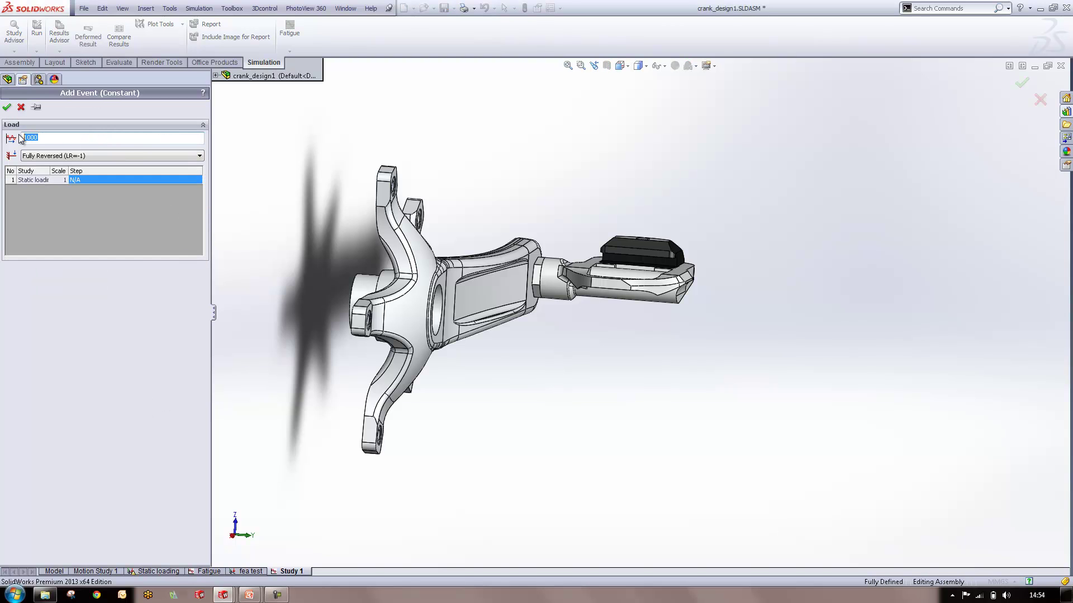
type("7000000")
Step: Base the fatigue event on the fea test study with Zero Based (LR=0) loading and accept it
left_click_drag(50, 170, 98, 219)
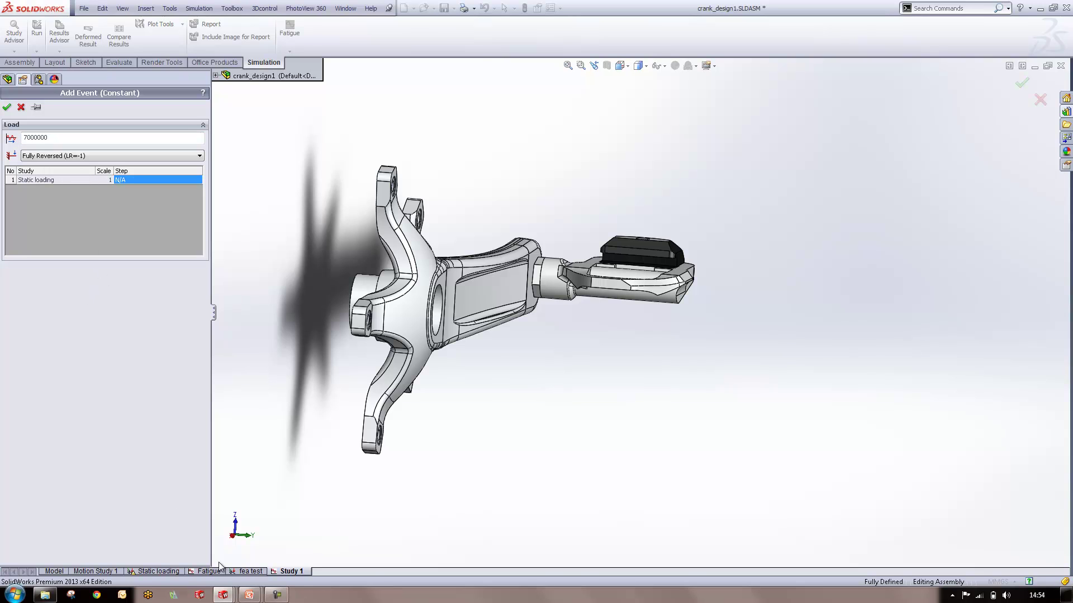
left_click(69, 179)
left_click(66, 196)
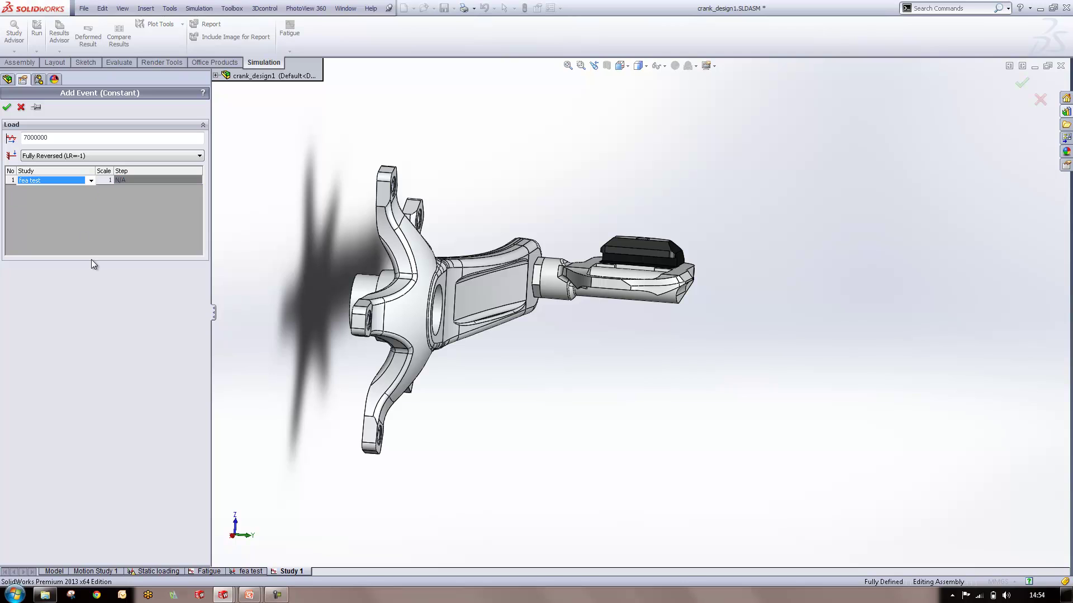
left_click(69, 155)
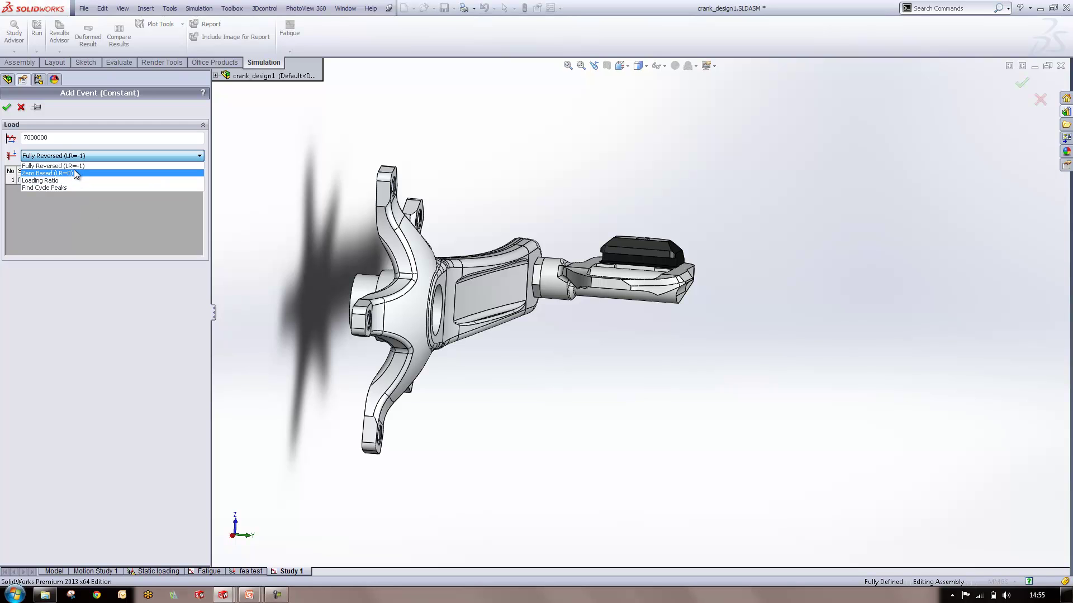
left_click(75, 174)
key("Return")
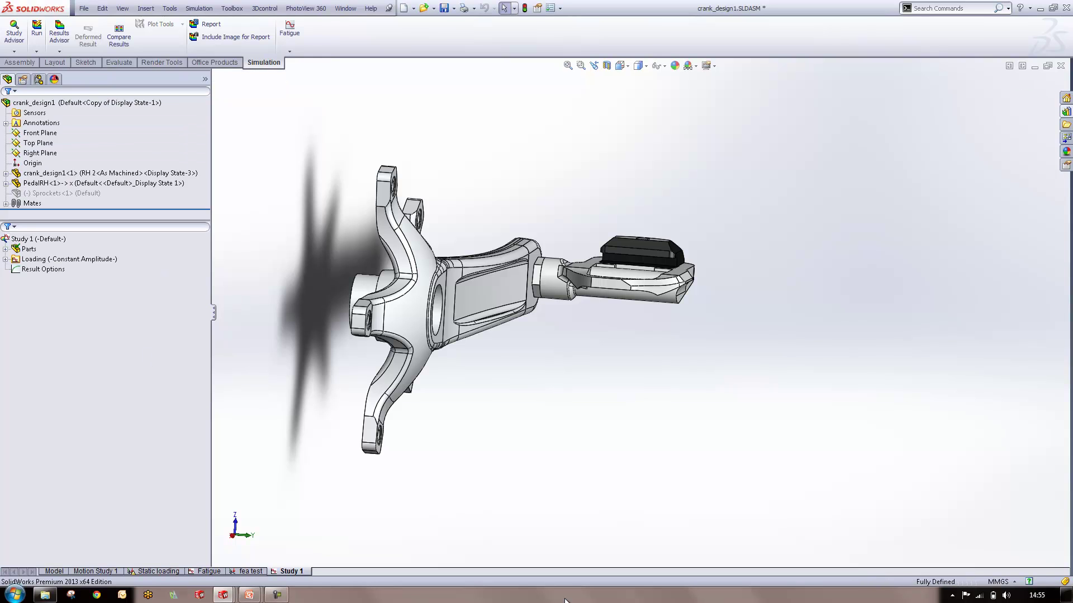
Step: View the fatigue S-N curve of the 6061-T6 (S-N) material on the crank's SolidBody 2(Fillet88), enlarge the graph, and close it and the material data
left_click(6, 249)
left_click(16, 270)
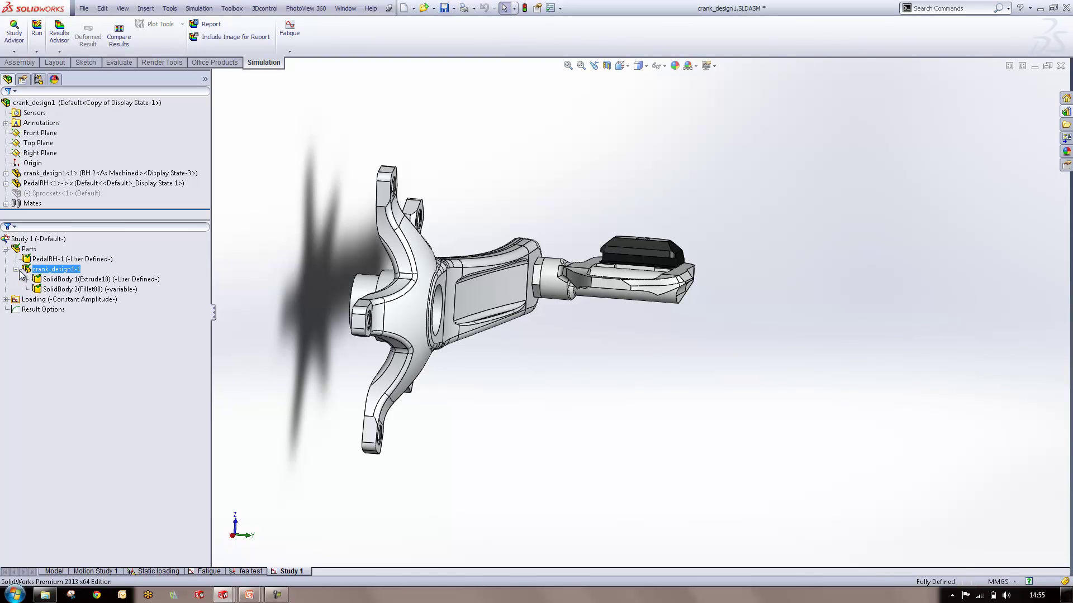
right_click(85, 290)
left_click(104, 294)
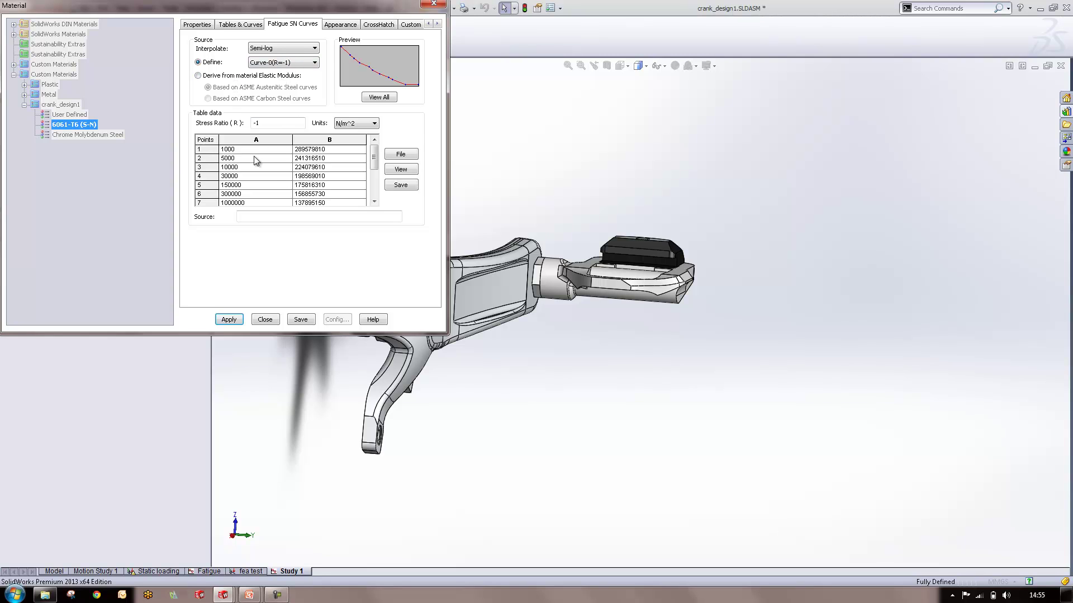
left_click(401, 169)
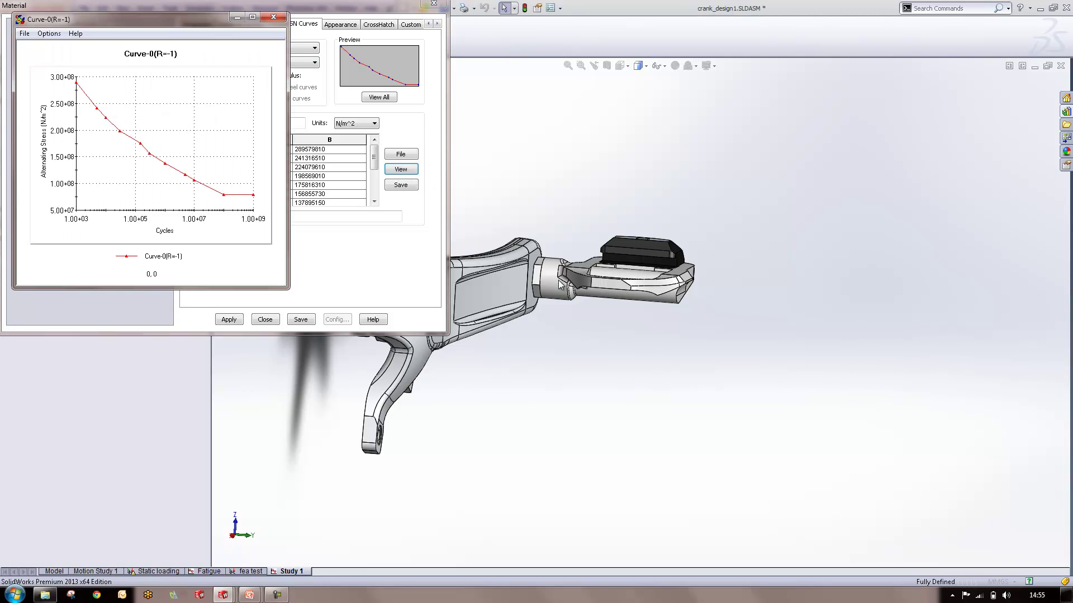
left_click_drag(289, 289, 518, 416)
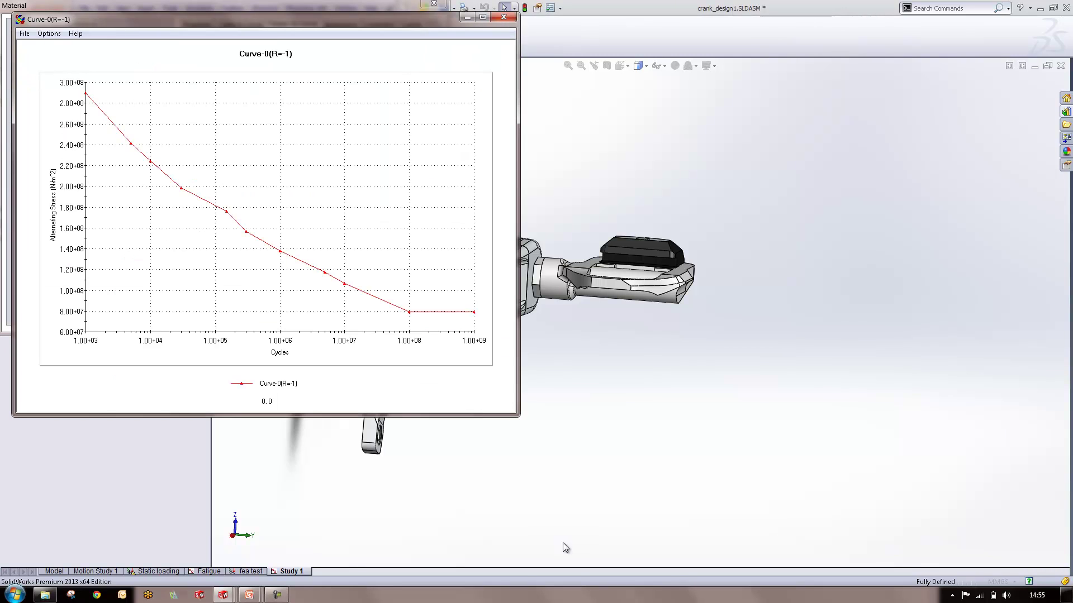
left_click(503, 17)
left_click(266, 318)
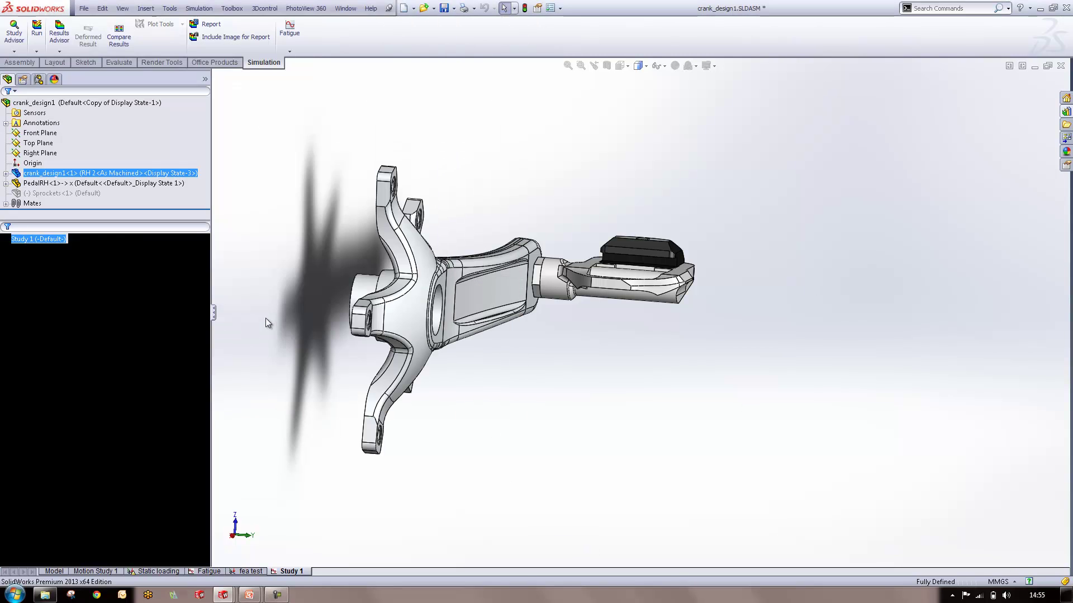
Step: Run the fatigue study Study 1
left_click(275, 273)
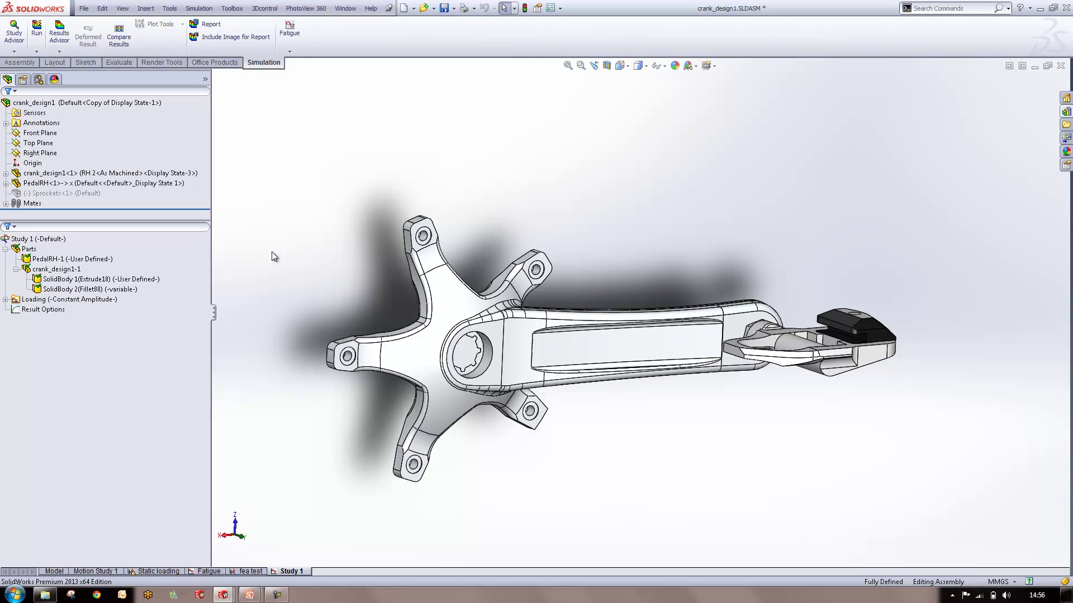
left_click(37, 32)
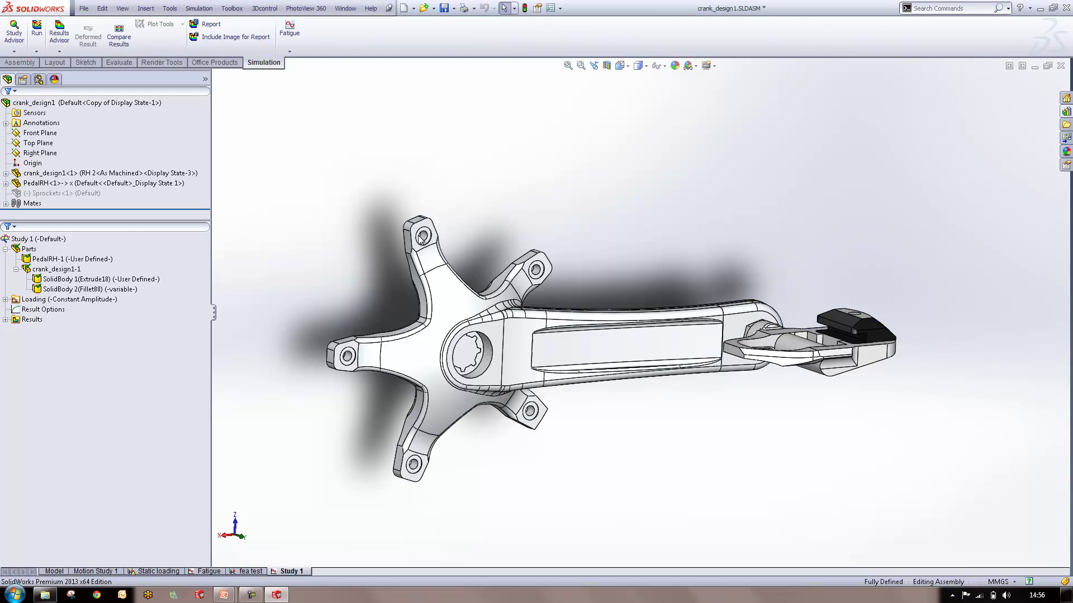
Step: Show the Results1 damage plot and examine the damage along the edges of the crank arm's pocket
left_click(6, 320)
left_click(81, 329)
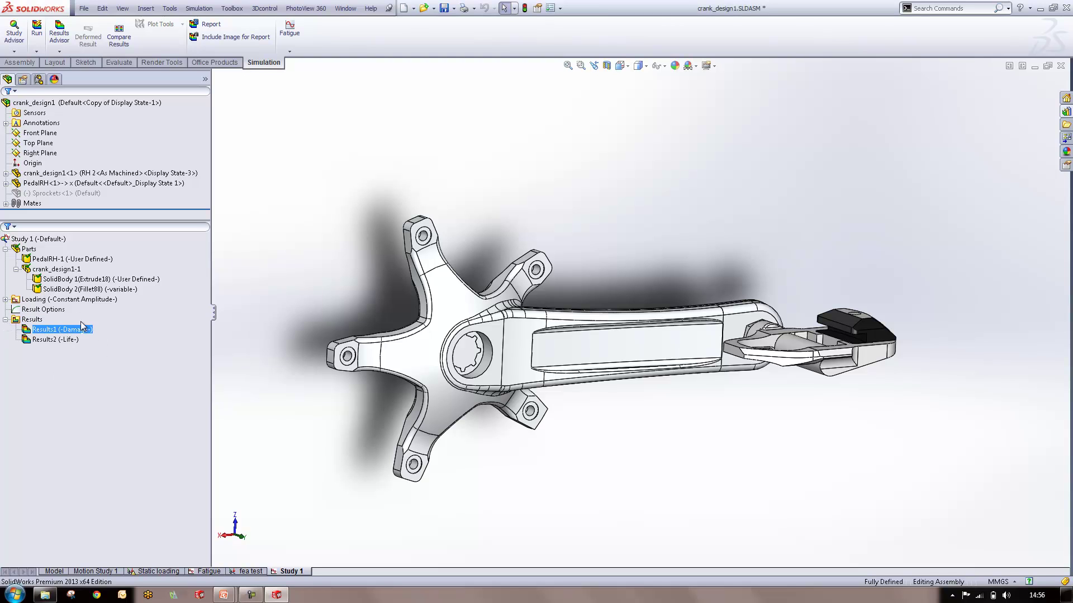
right_click(29, 319)
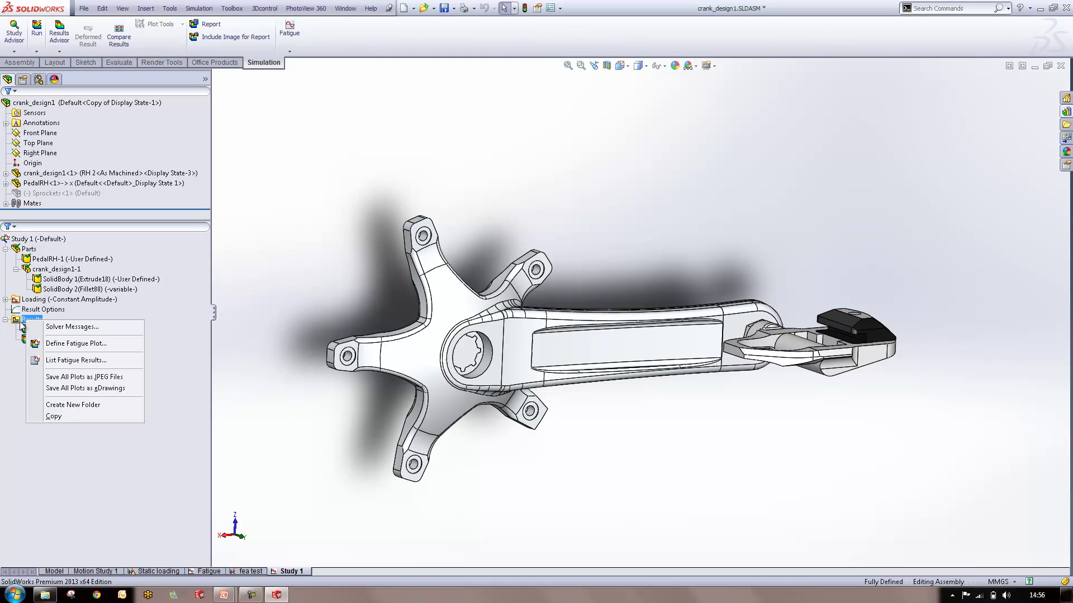
left_click(24, 389)
left_click(390, 249)
left_click(75, 330)
double_click(59, 330)
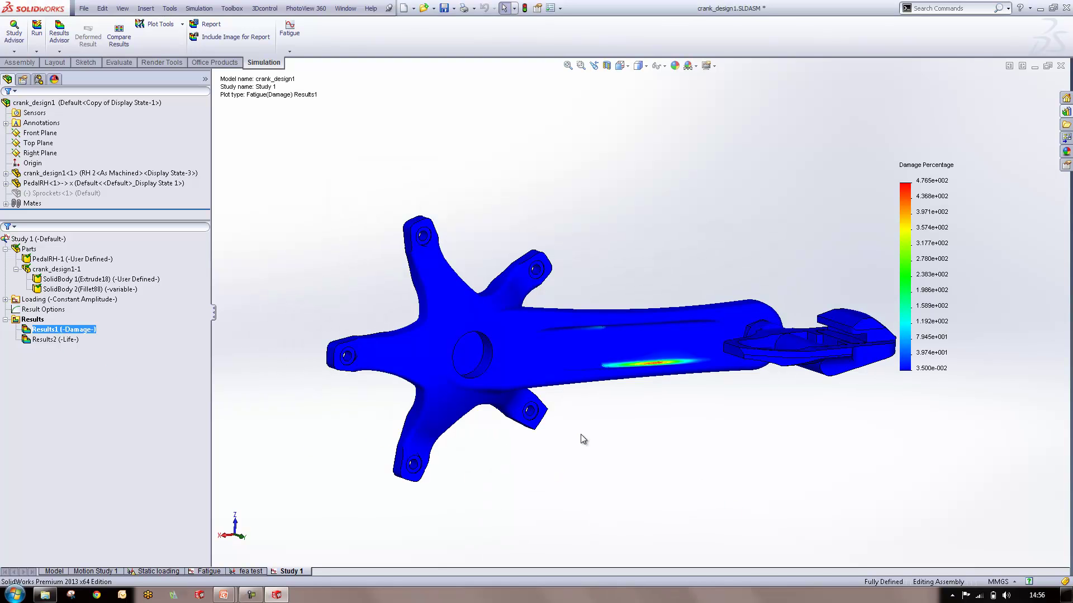
middle_click_drag(490, 259, 507, 290)
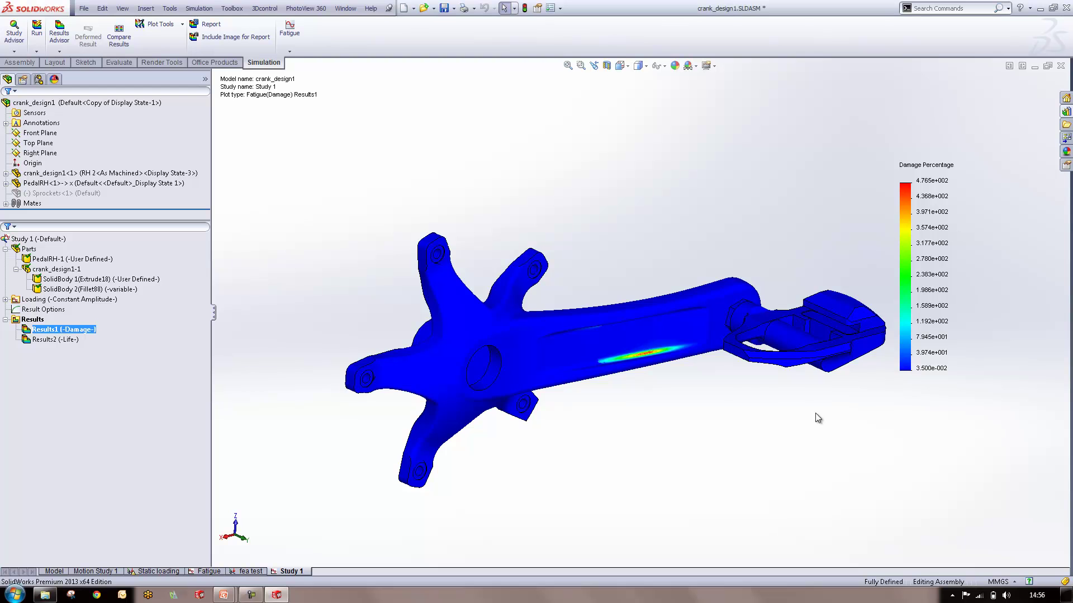
scroll(612, 357, "down", 6)
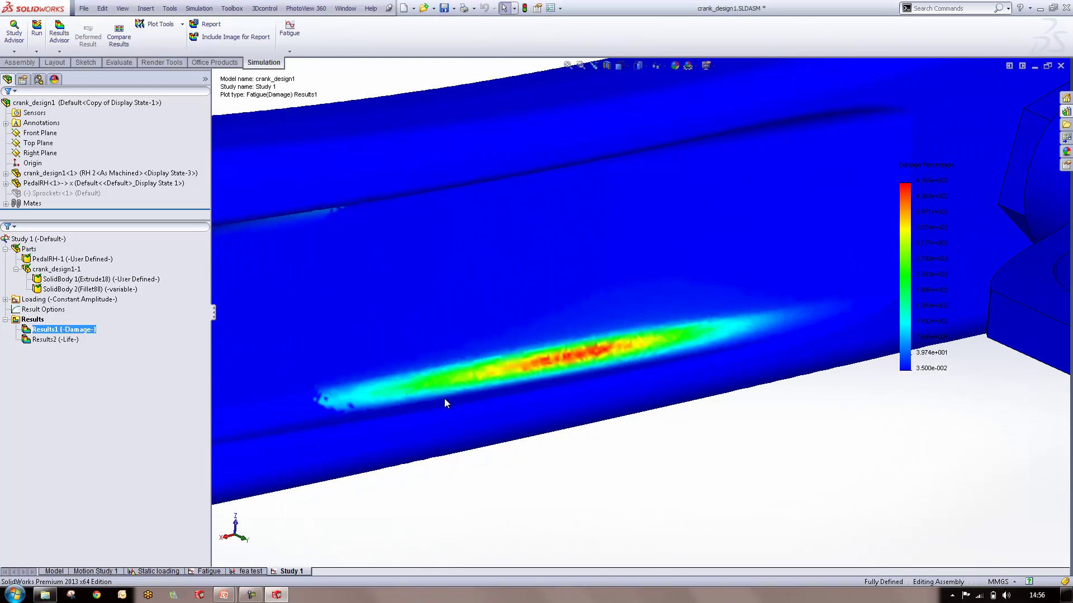
scroll(643, 316, "up", 5)
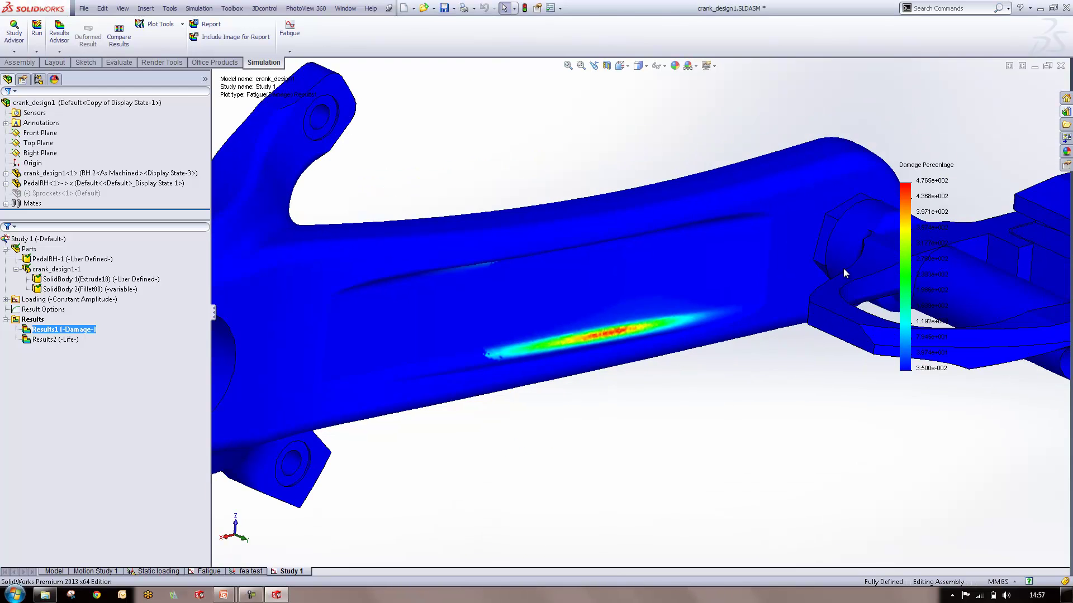
middle_click_drag(532, 327, 544, 355)
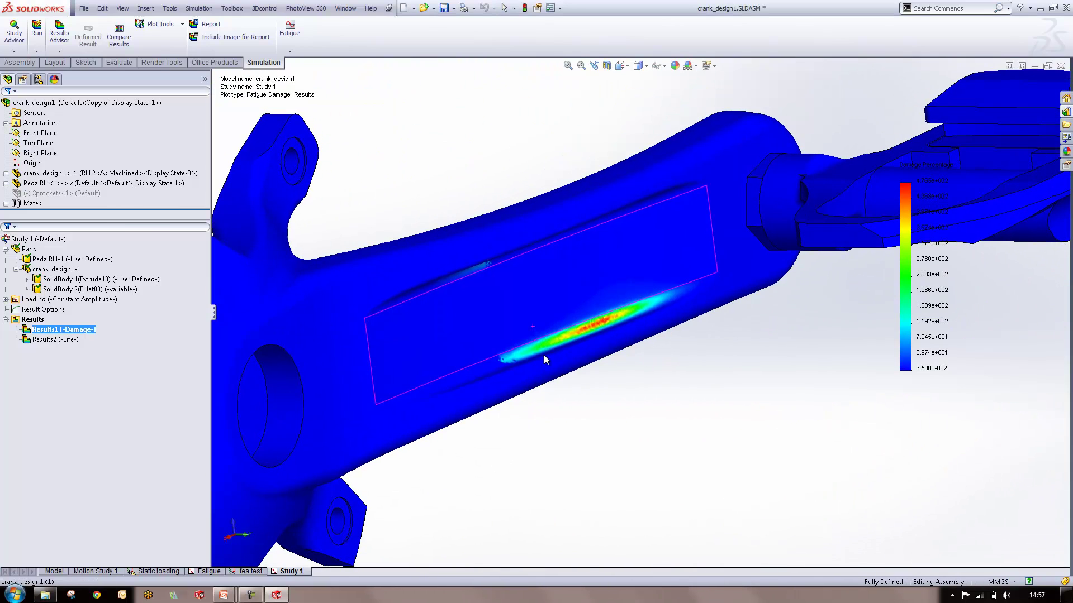
Step: Show the Results2 life plot and examine the total life around the crank arm's pocket and on its back side
double_click(39, 339)
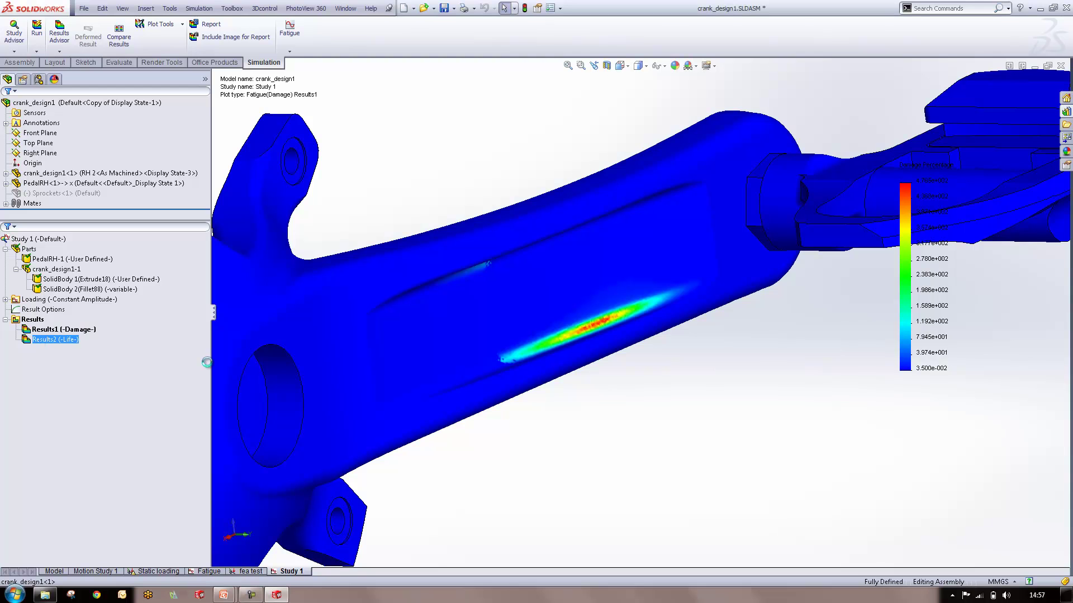
scroll(778, 363, "up", 5)
middle_click_drag(726, 347, 836, 301)
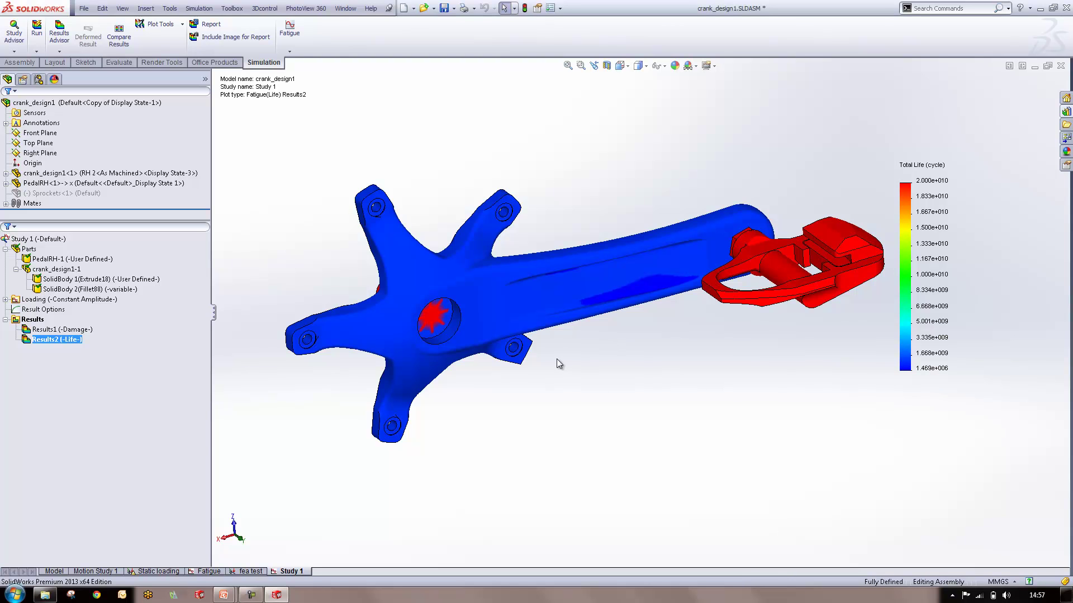
scroll(661, 301, "down", 3)
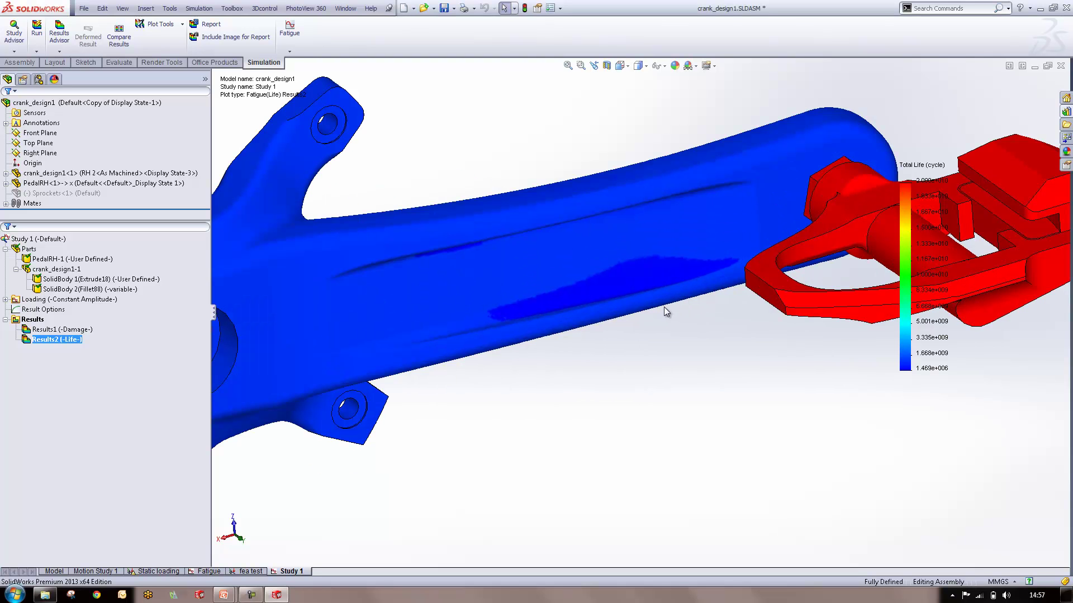
scroll(310, 296, "up", 5)
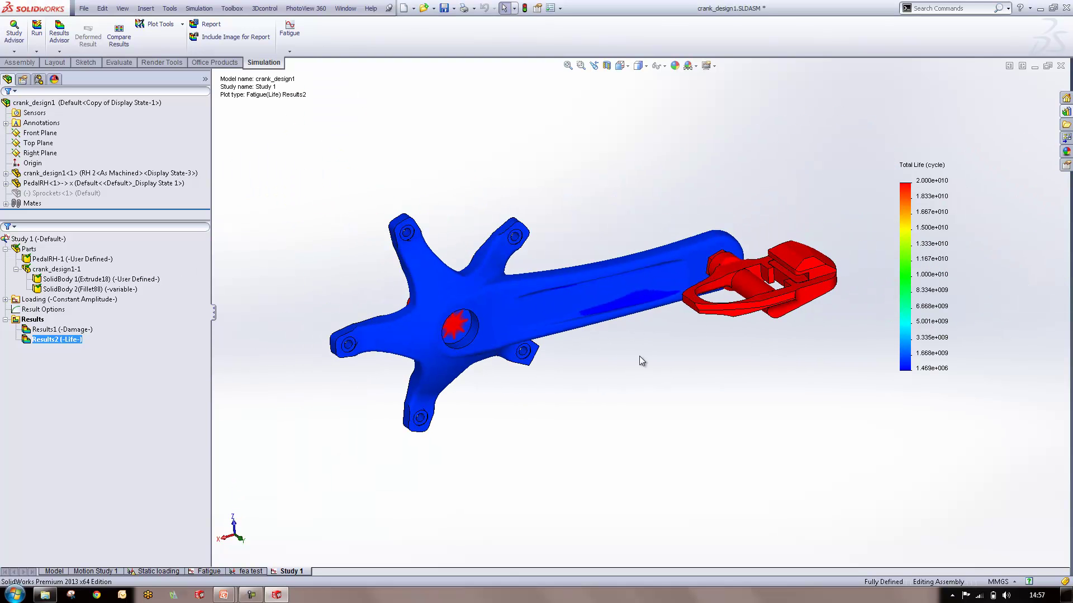
scroll(646, 292, "down", 5)
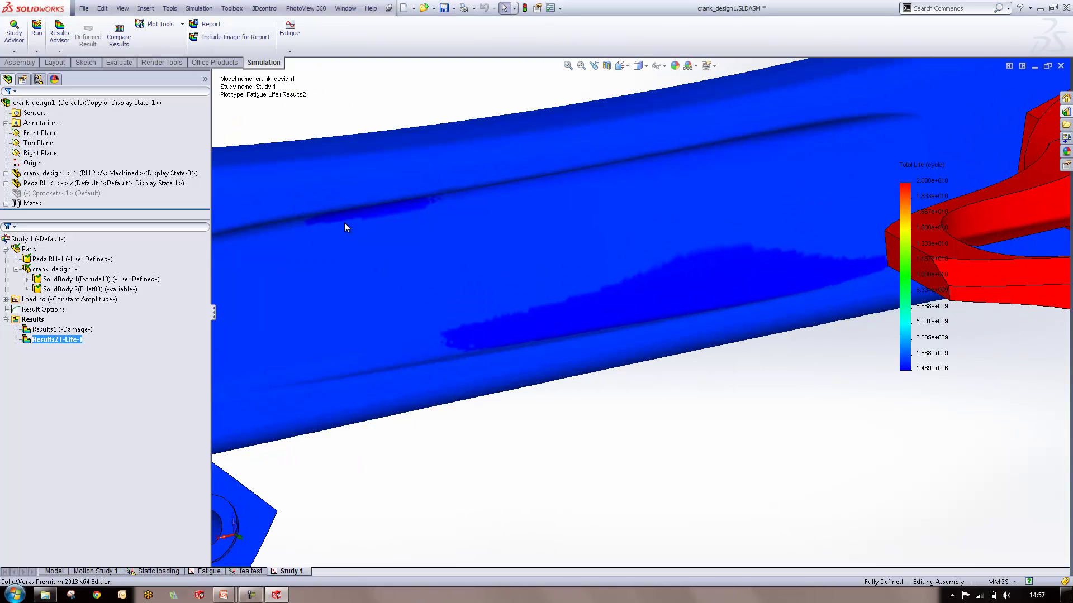
scroll(525, 297, "up", 5)
middle_click_drag(503, 307, 415, 351)
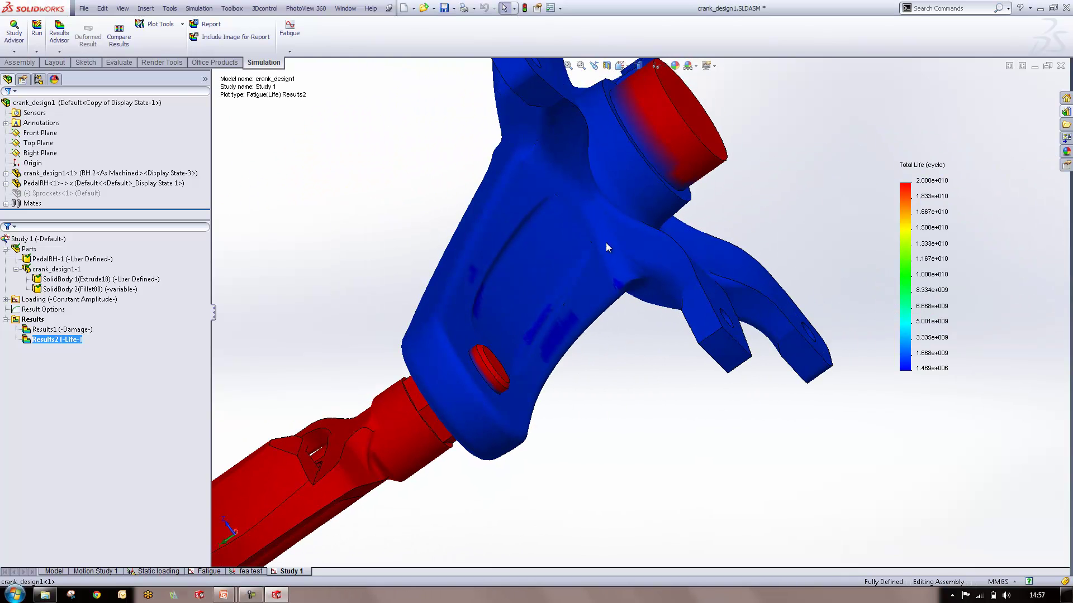
middle_click_drag(530, 353, 735, 371)
scroll(738, 368, "up", 5)
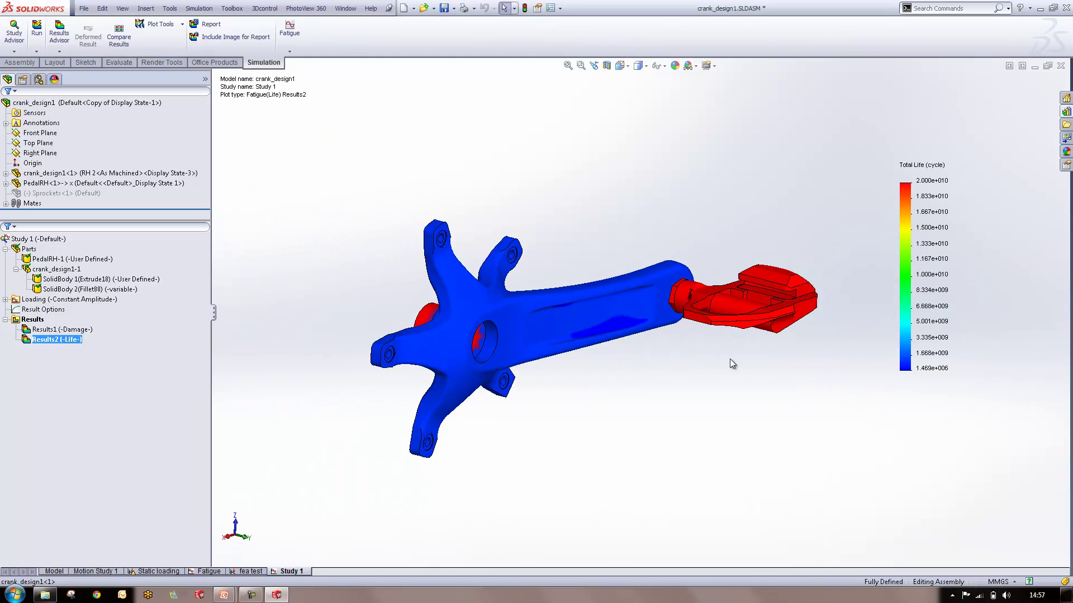
scroll(732, 364, "down", 3)
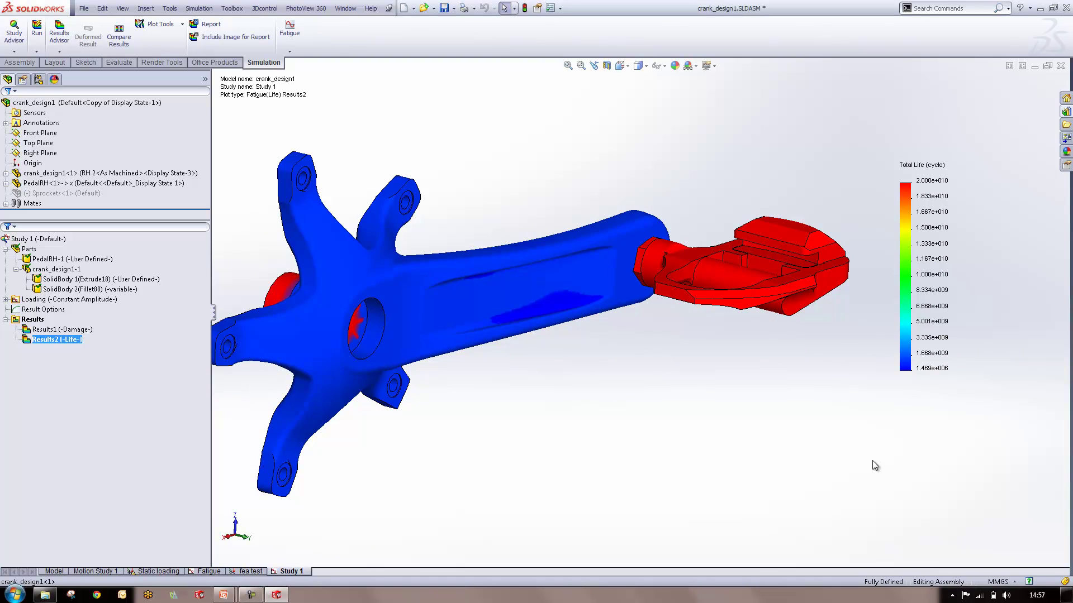
Step: Switch to the PowerPoint slide show SolidWorks Simulation Pres.pptx
key("alt+Tab")
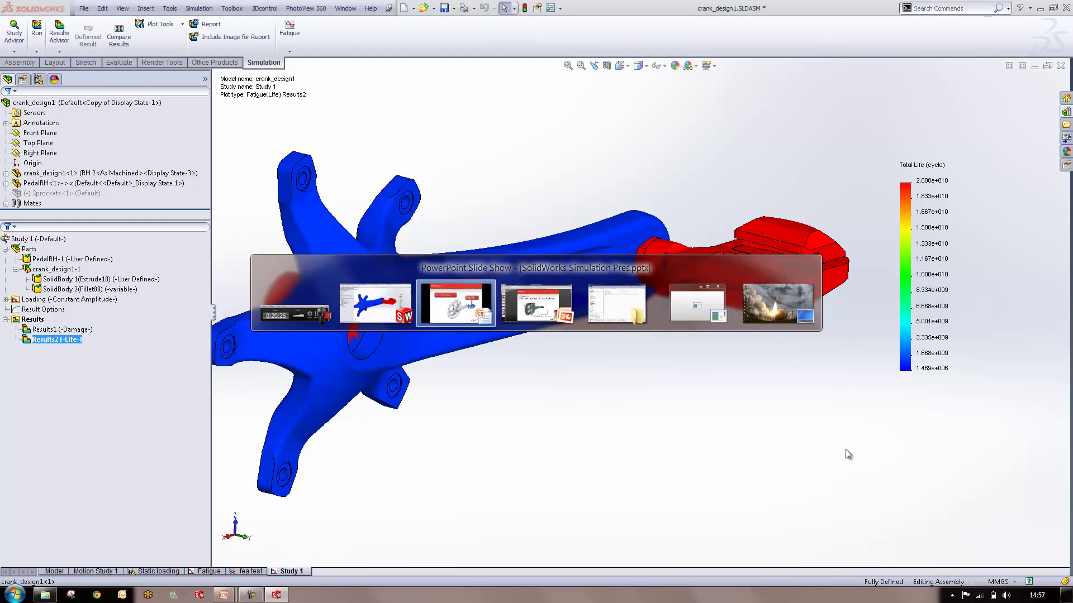